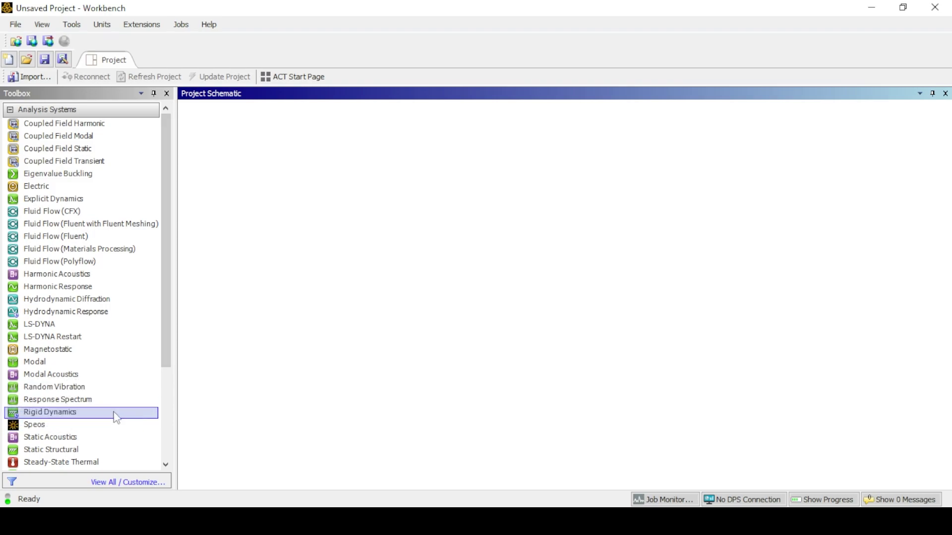
Add a Static Structural system to the project schematic and open its Engineering Data for editing
click(64, 418)
drag(64, 418, 238, 187)
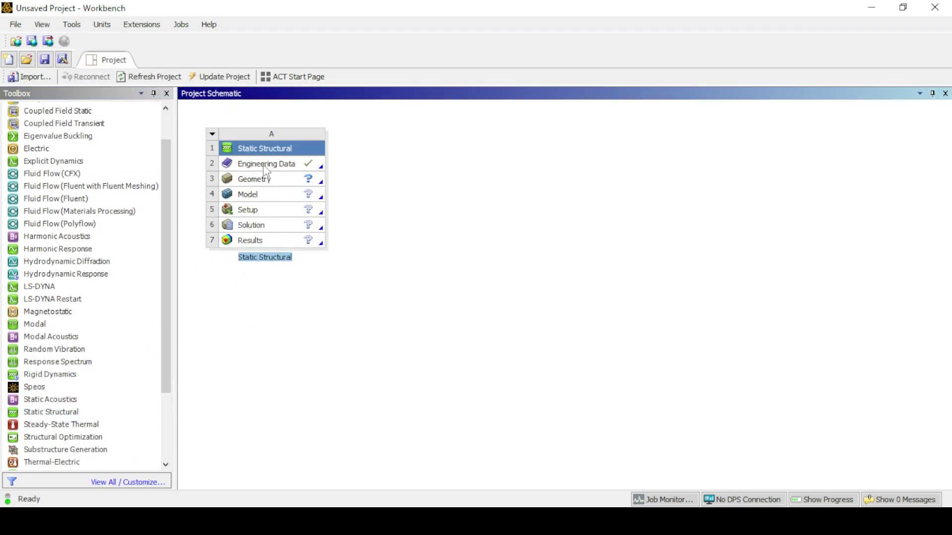
click(266, 167)
right_click(267, 167)
click(293, 174)
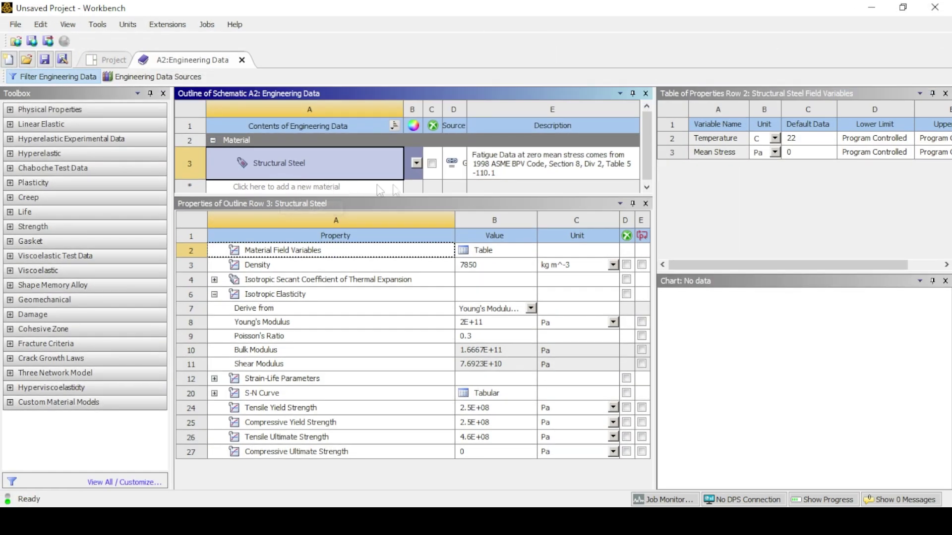
Set Structural Steel's Young's modulus to 210 GPa, derived from Young's Modulus and Poisson's Ratio, and close Engineering Data
drag(655, 193, 713, 192)
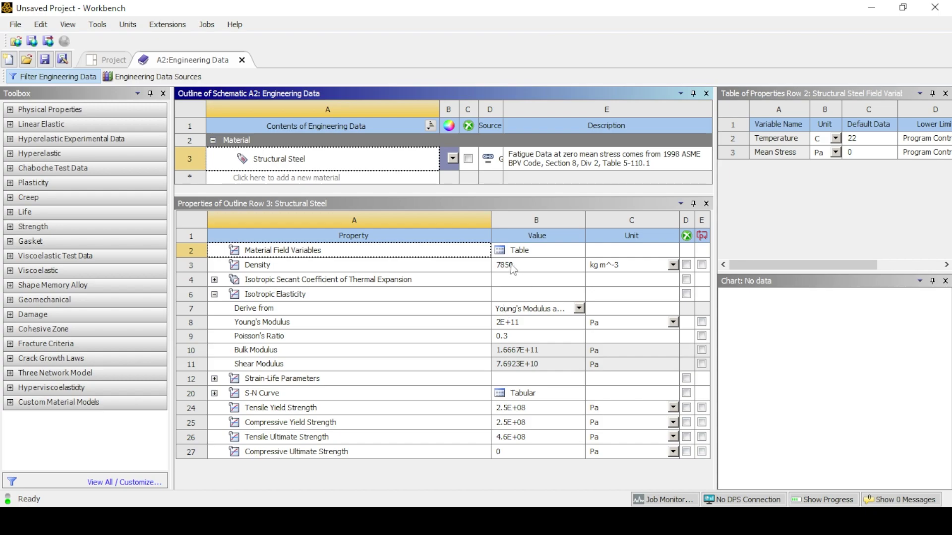
click(579, 308)
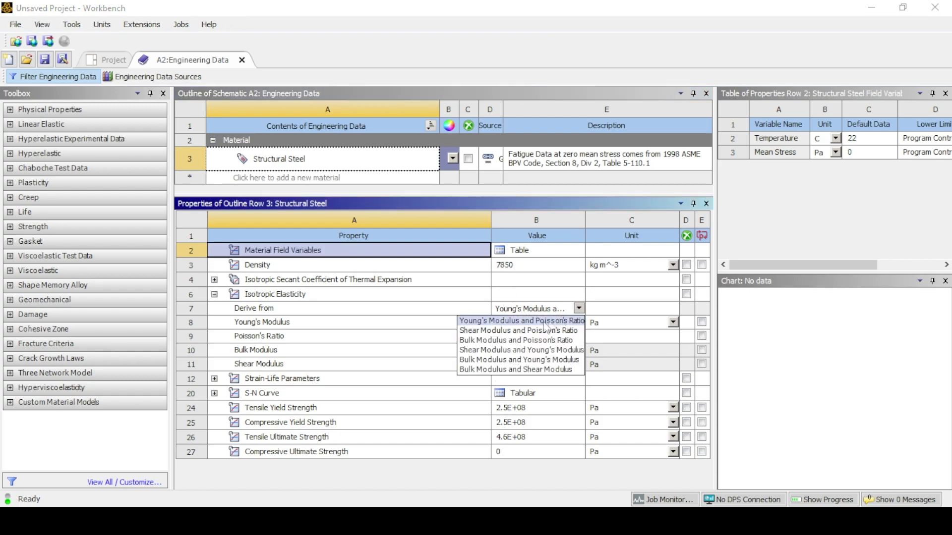
click(560, 321)
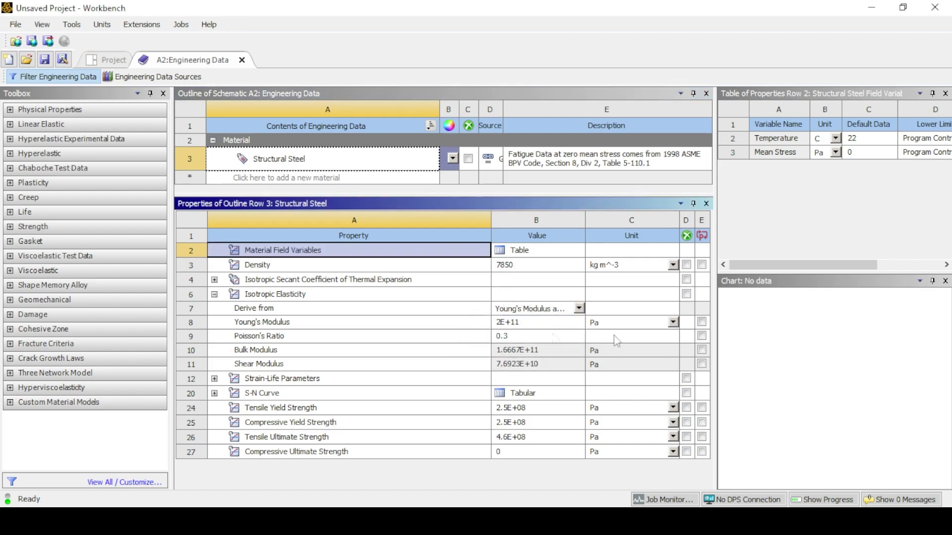
click(673, 323)
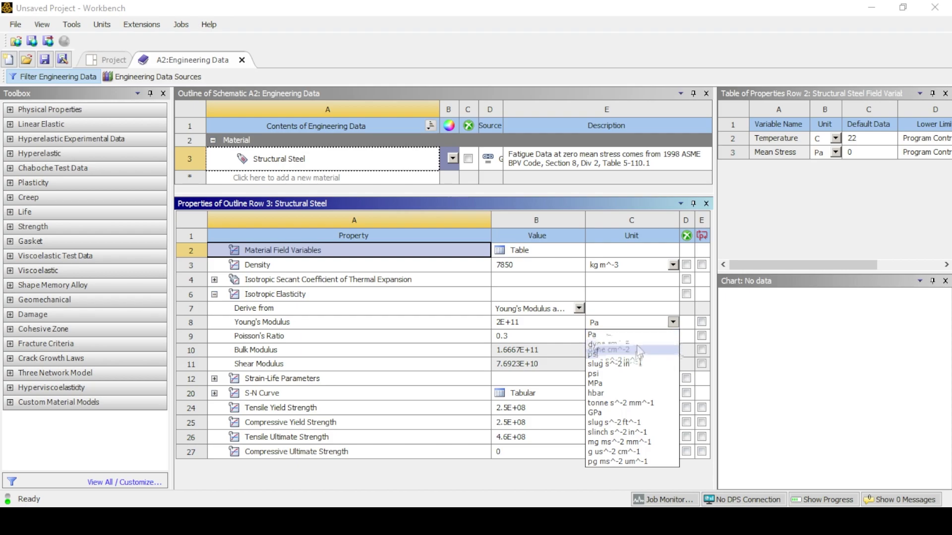
click(614, 414)
click(518, 328)
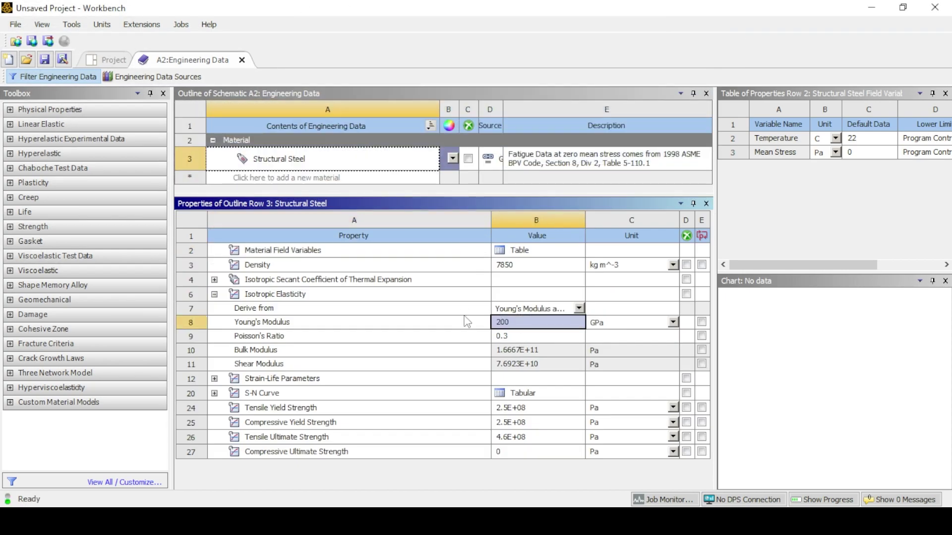
click(515, 328)
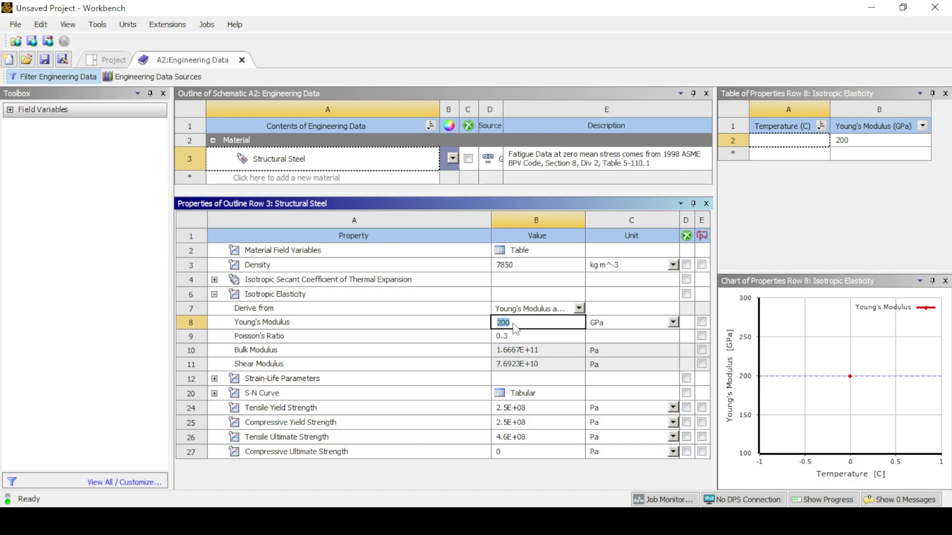
text(21)
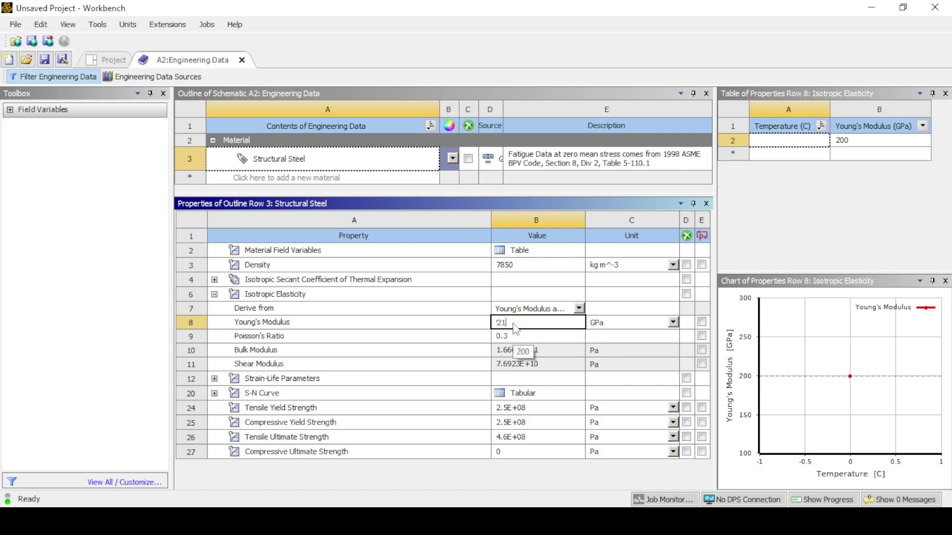
text(0)
click(514, 339)
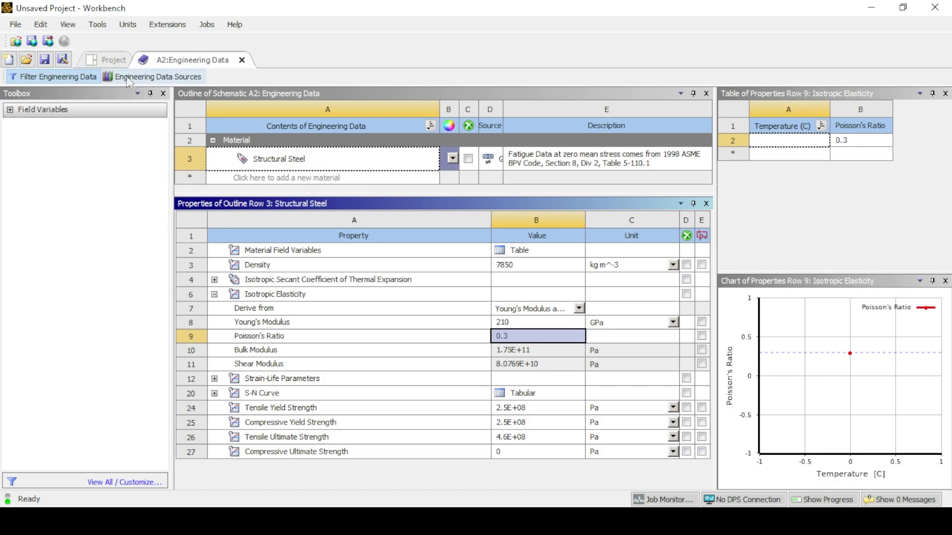
click(242, 60)
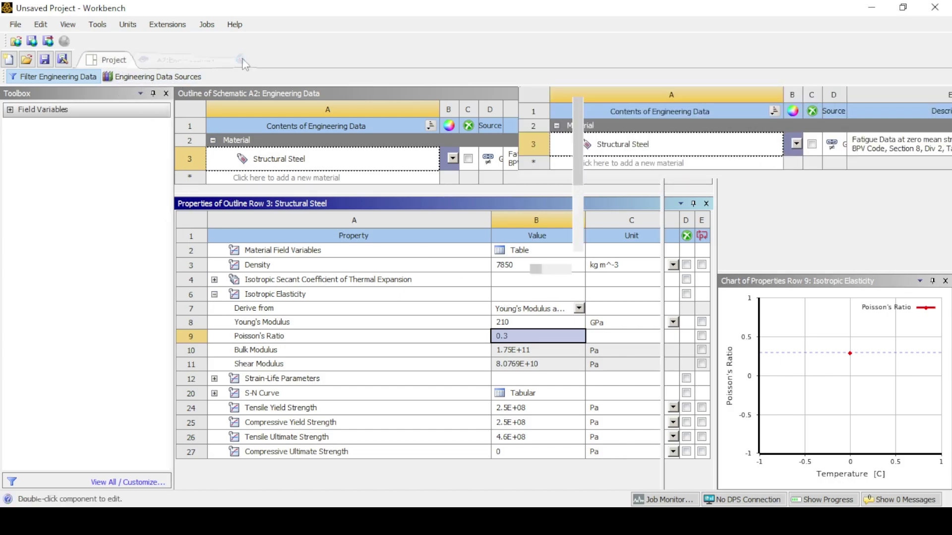
Open a new DesignModeler geometry for the Static Structural system and set its length unit to millimetres
right_click(284, 184)
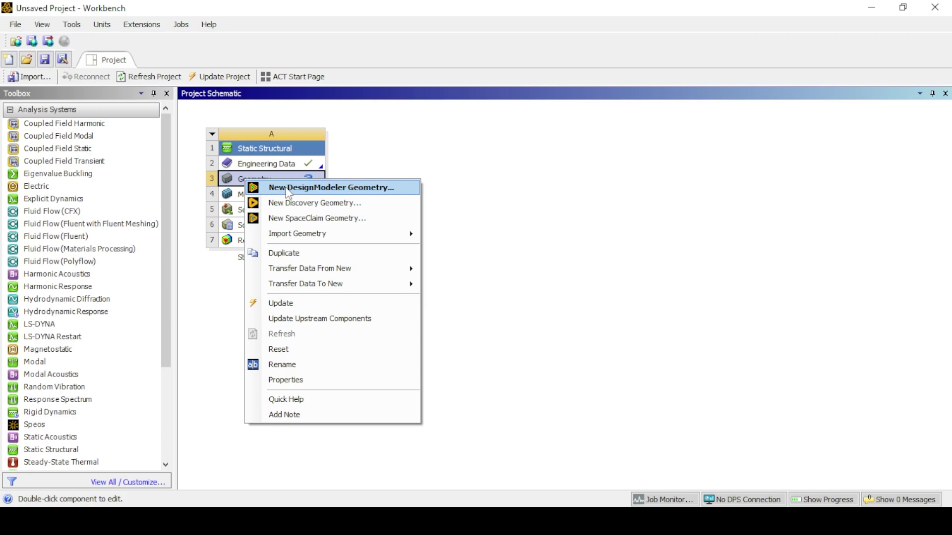
click(288, 192)
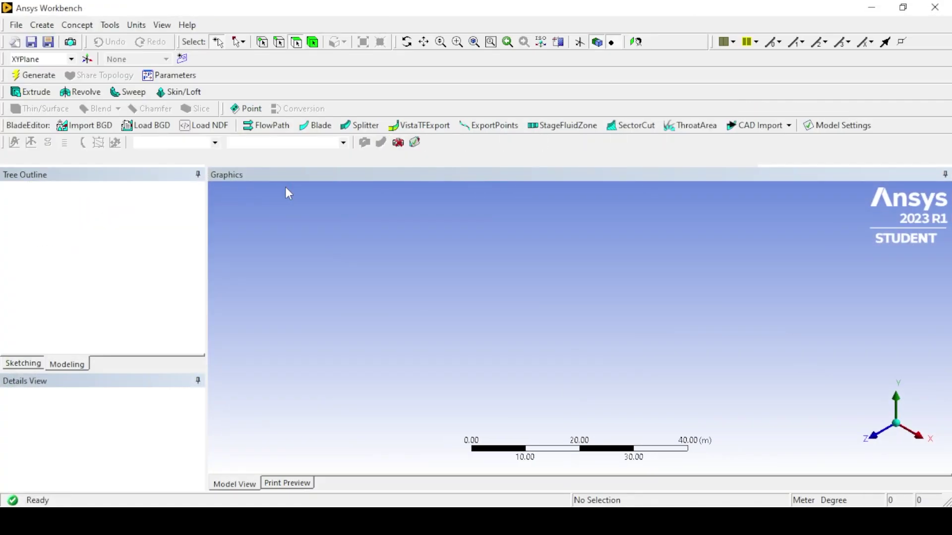
click(161, 293)
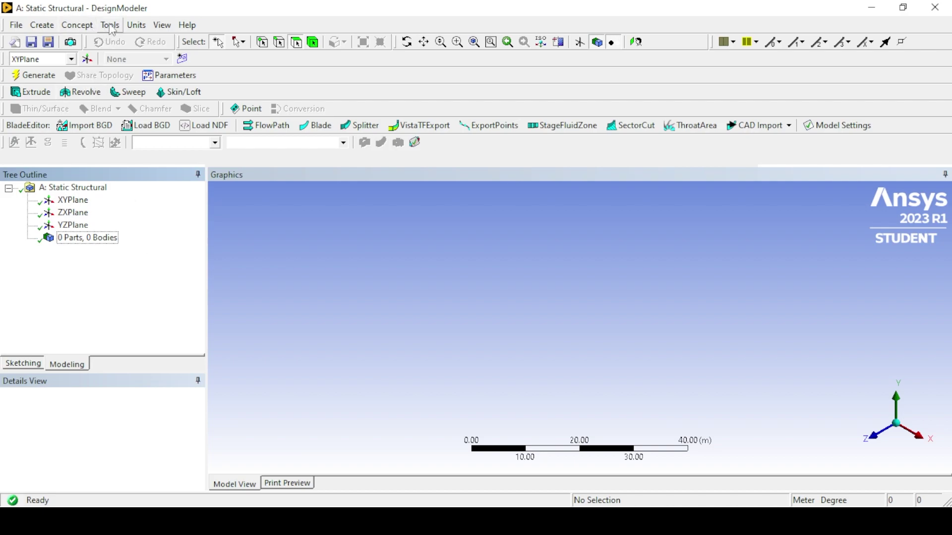
click(137, 25)
click(159, 71)
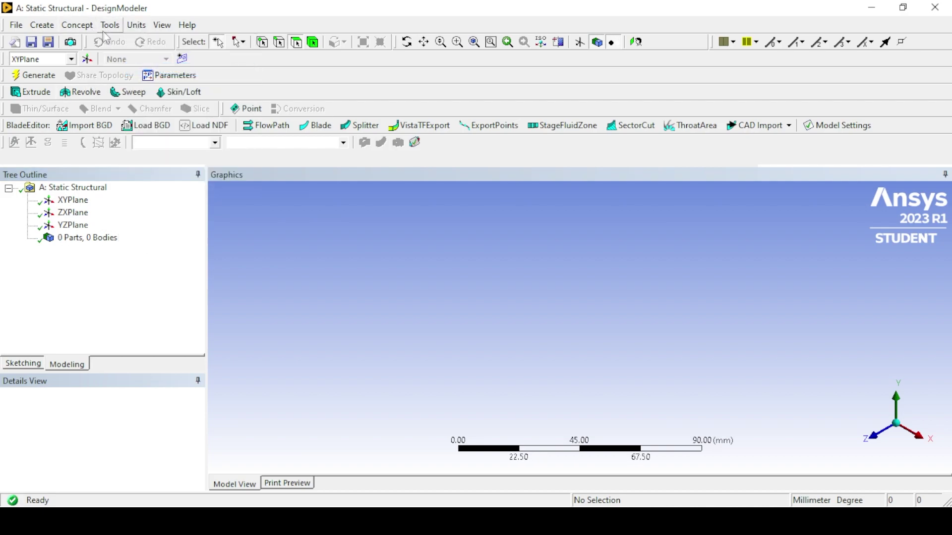
Add a cylinder primitive on the XY plane with a Z axis component of 200 mm and a radius of 25 mm
click(42, 25)
mouse_move(87, 309)
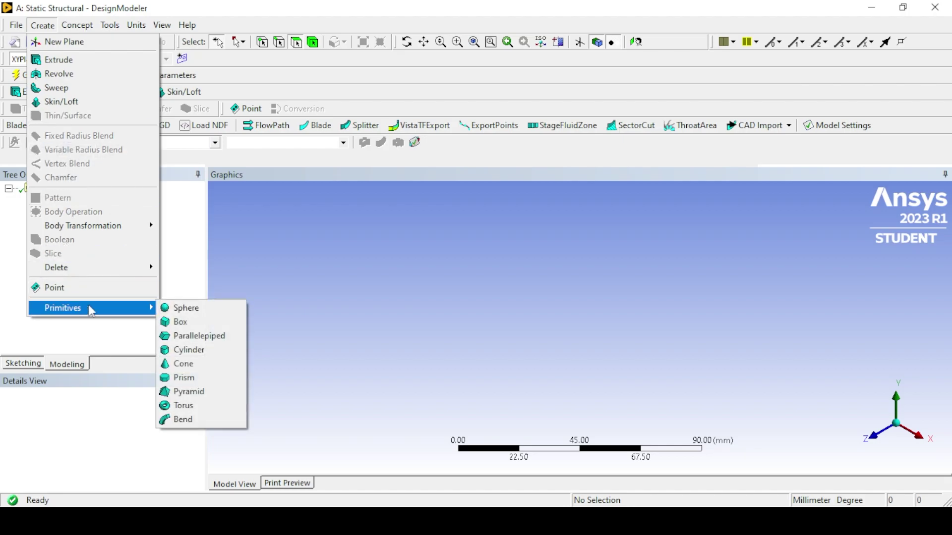
click(186, 350)
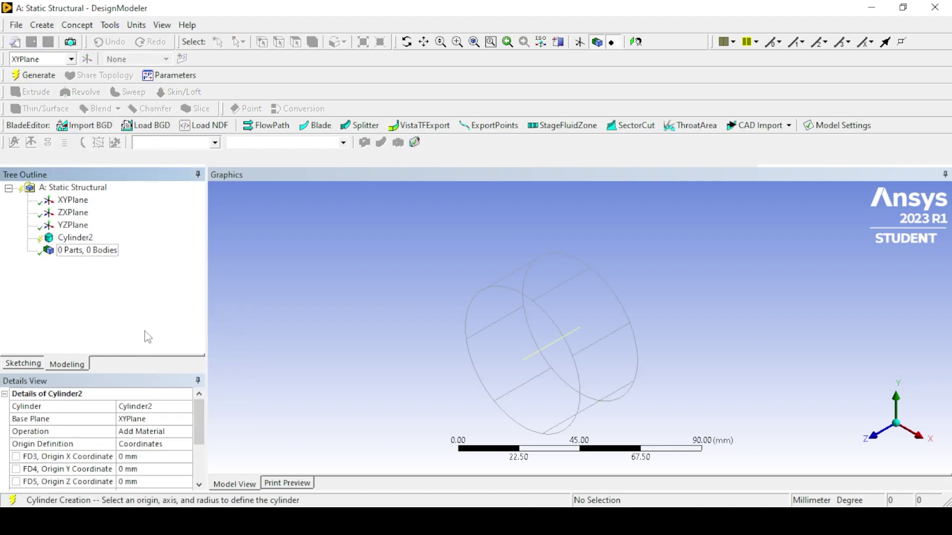
scroll(177, 434, down, 2)
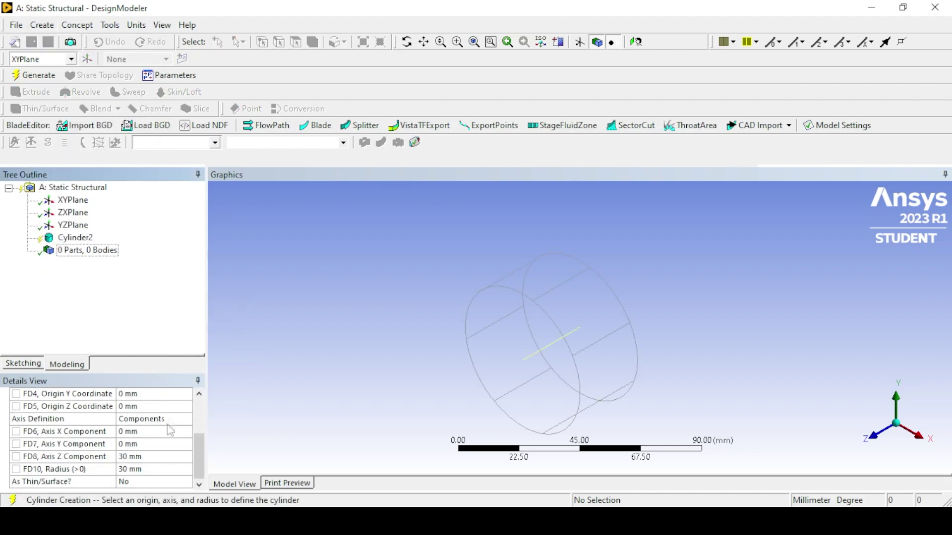
click(151, 456)
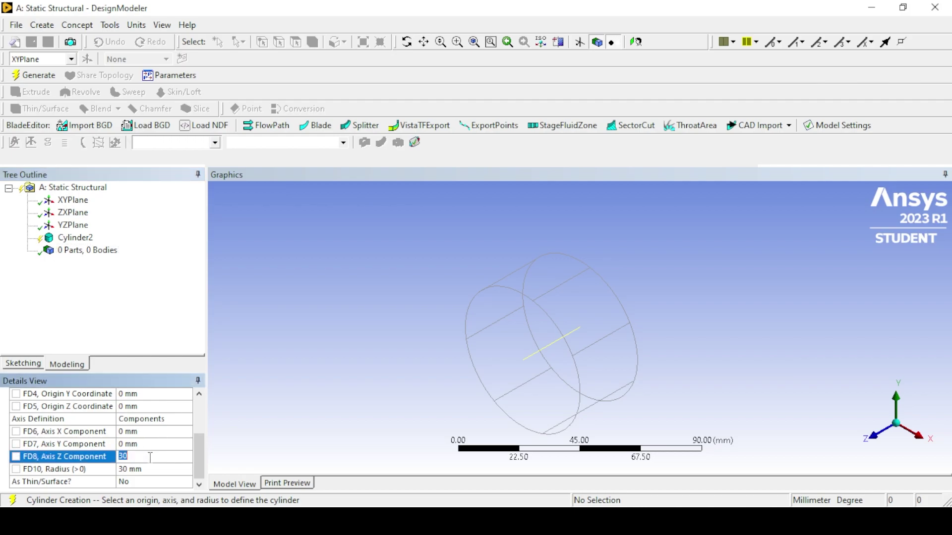
click(144, 469)
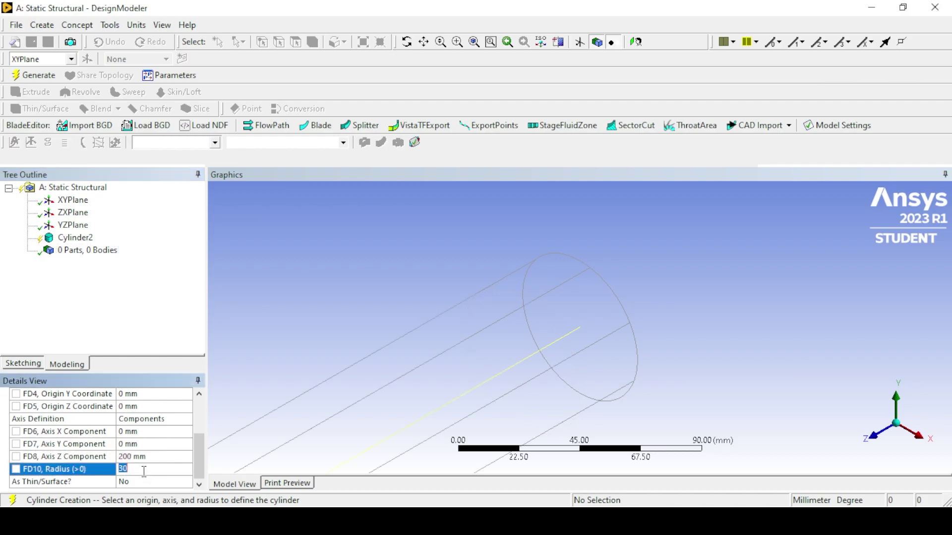
scroll(325, 365, down, 4)
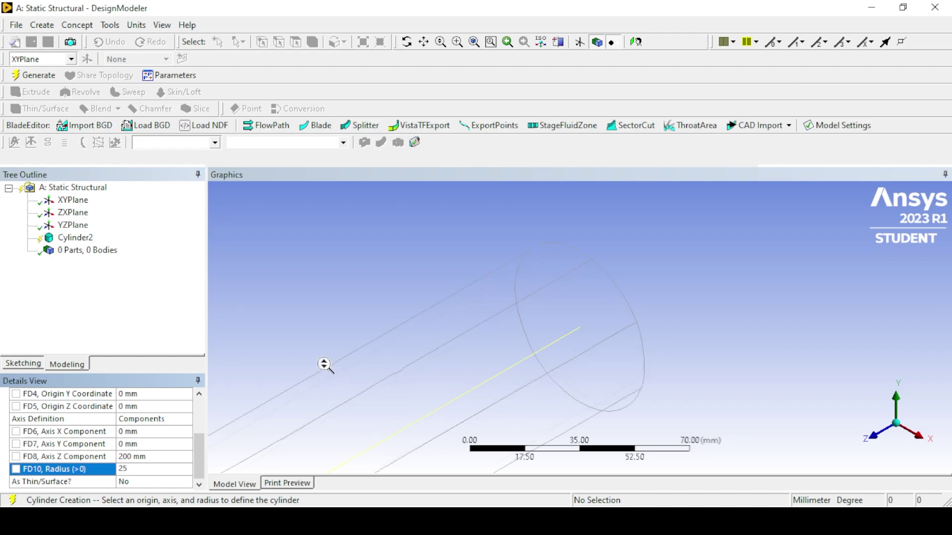
Set the 25 mm radius cylinder's operation to Add Frozen and generate it
click(156, 441)
click(174, 438)
scroll(175, 438, up, 2)
click(174, 432)
click(186, 431)
click(157, 443)
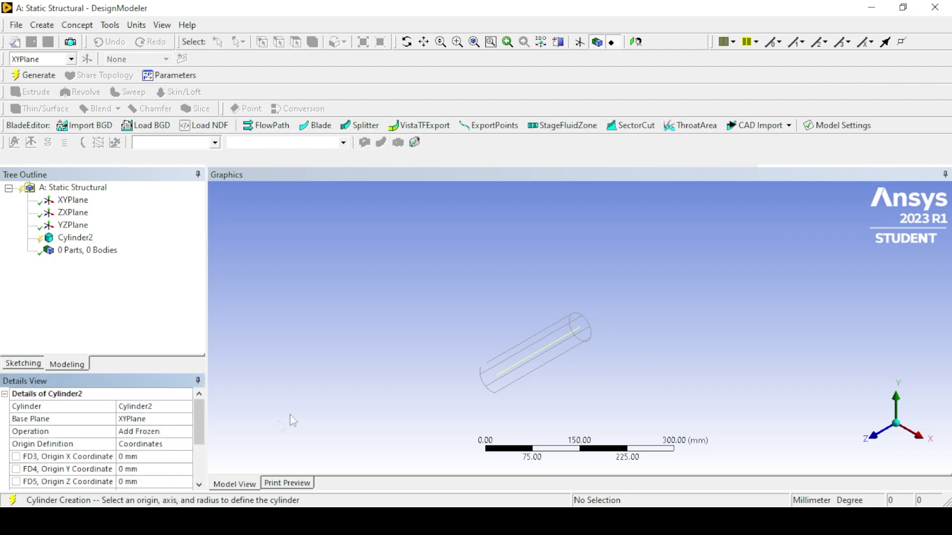
click(34, 75)
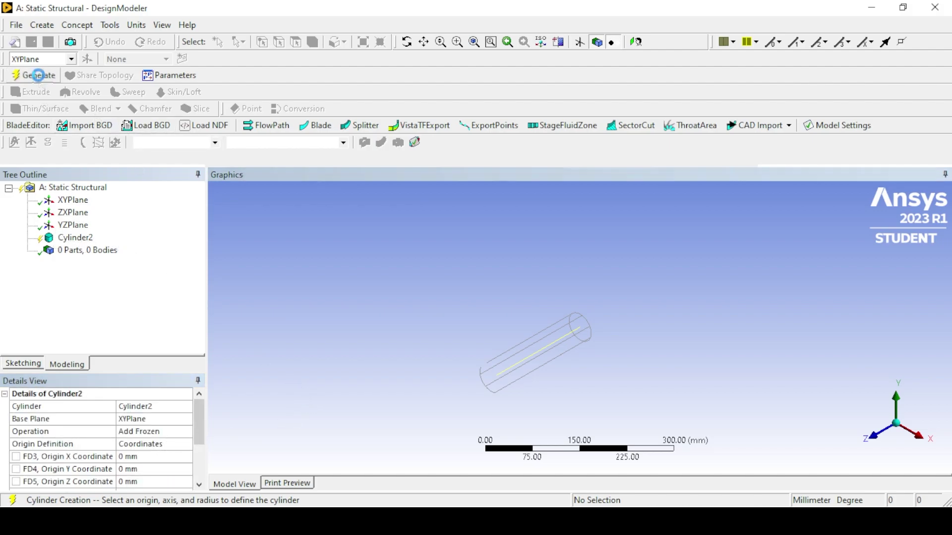
Add a second cylinder primitive with a Z axis component of 100 mm and a radius of 12.5 mm
click(50, 26)
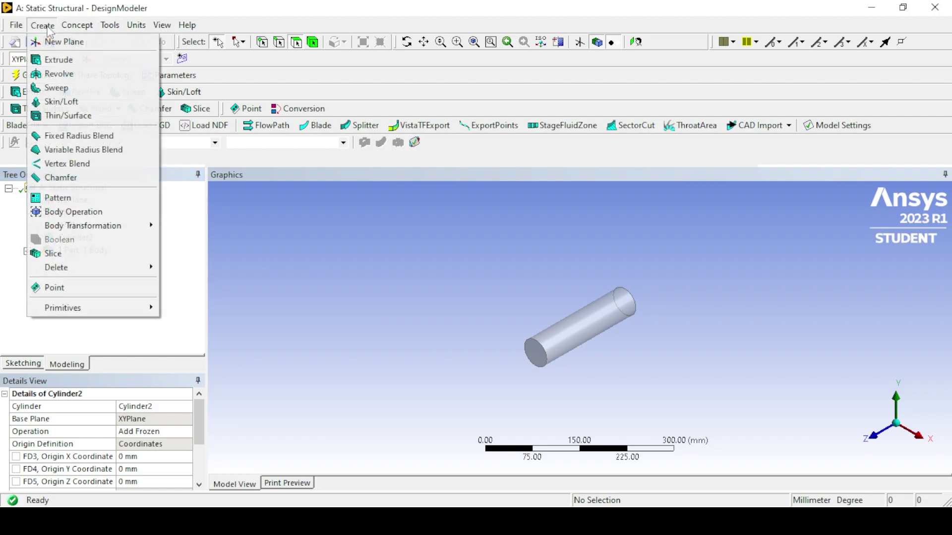
mouse_move(72, 308)
click(185, 350)
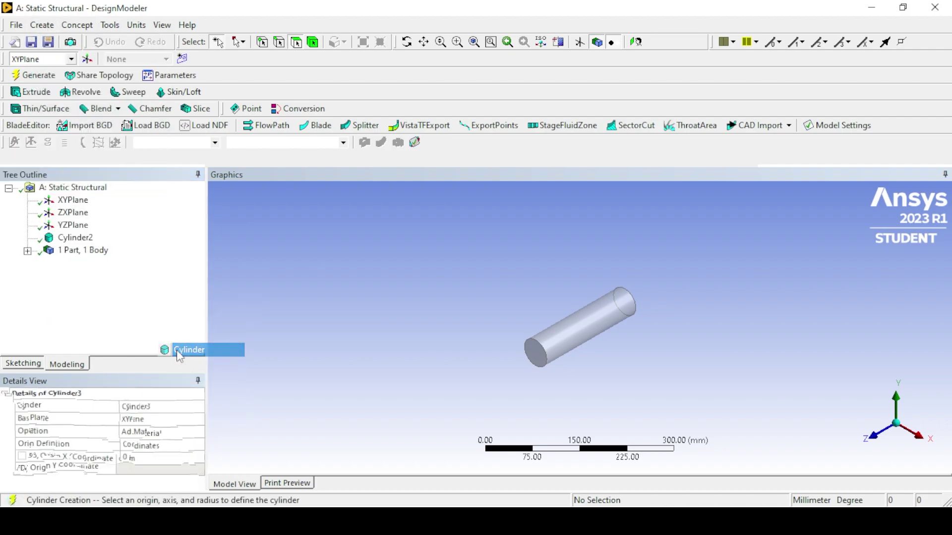
drag(197, 413, 192, 467)
click(140, 457)
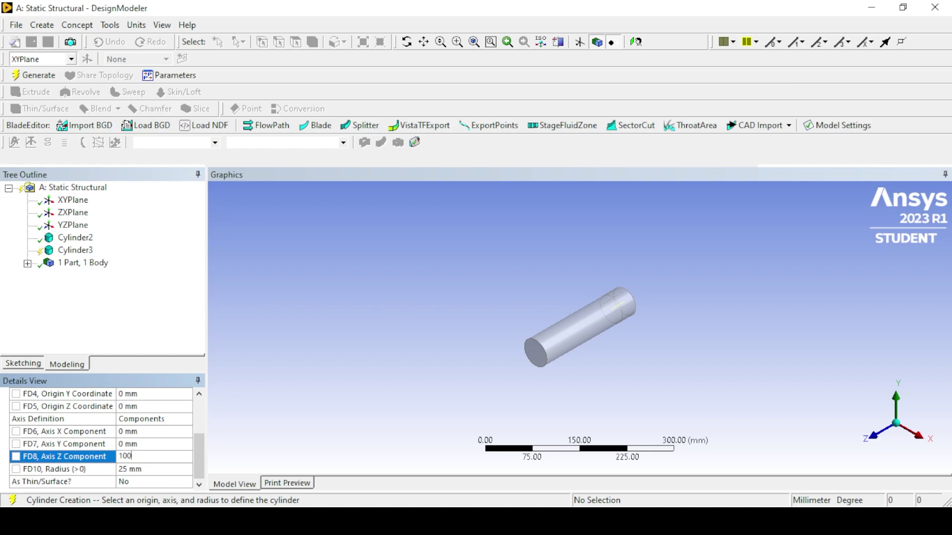
click(135, 469)
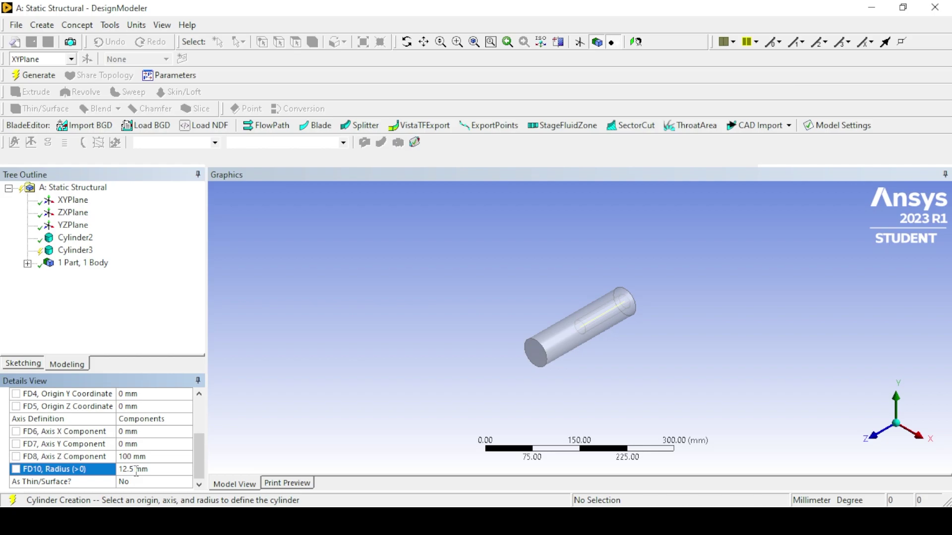
Set the smaller cylinder's operation to Add Frozen and generate it as an extension of the large cylinder's +Z end
scroll(135, 466, up, 3)
click(164, 432)
click(186, 431)
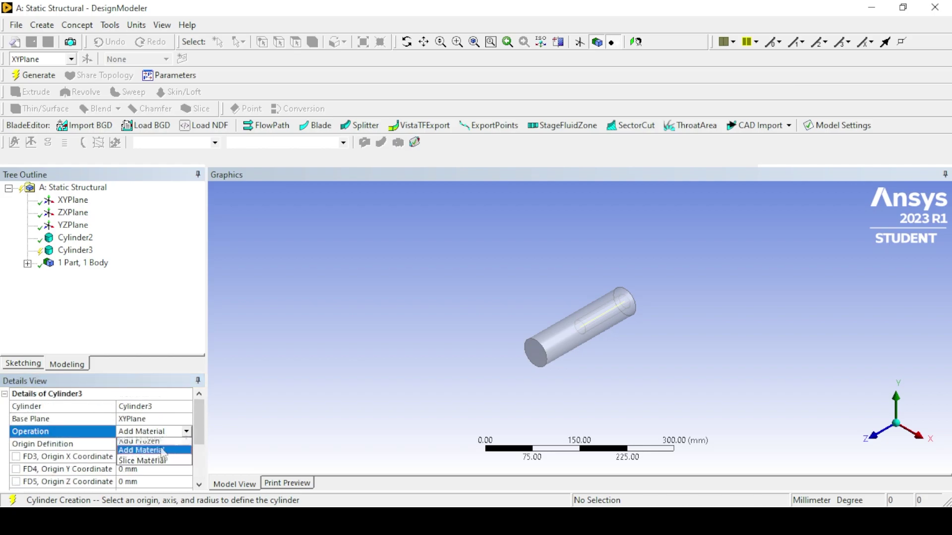
click(165, 445)
key(F5)
Combine the large and small cylinder solids into one new multibody part
click(85, 276)
click(85, 288)
click(82, 276)
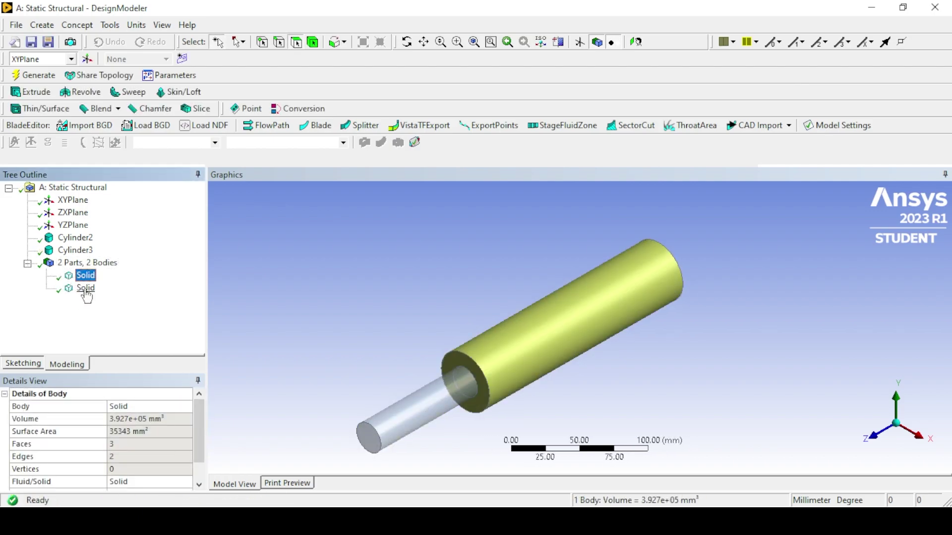
ctrl+click(85, 288)
right_click(85, 288)
click(127, 328)
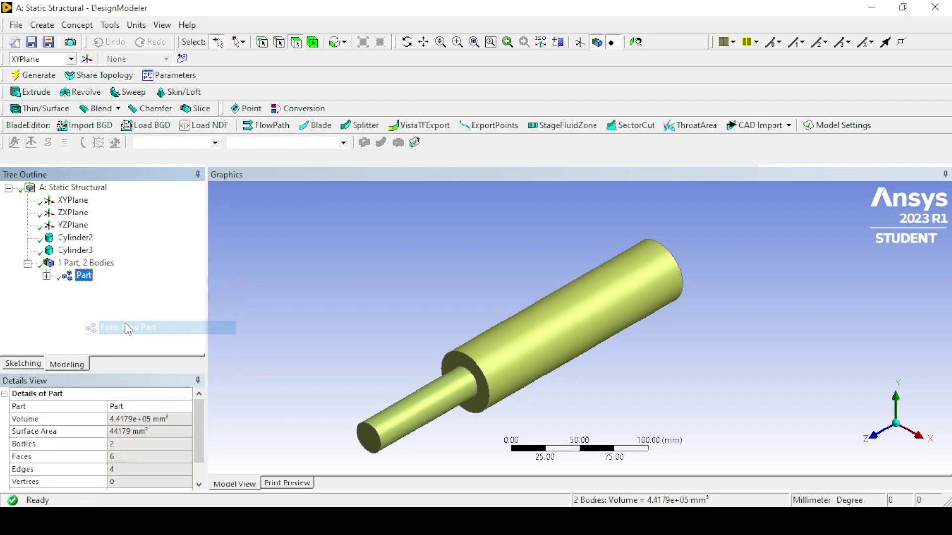
Set the Shared Topology Method of the smaller cylinder's solid to Automatic
click(46, 276)
click(104, 301)
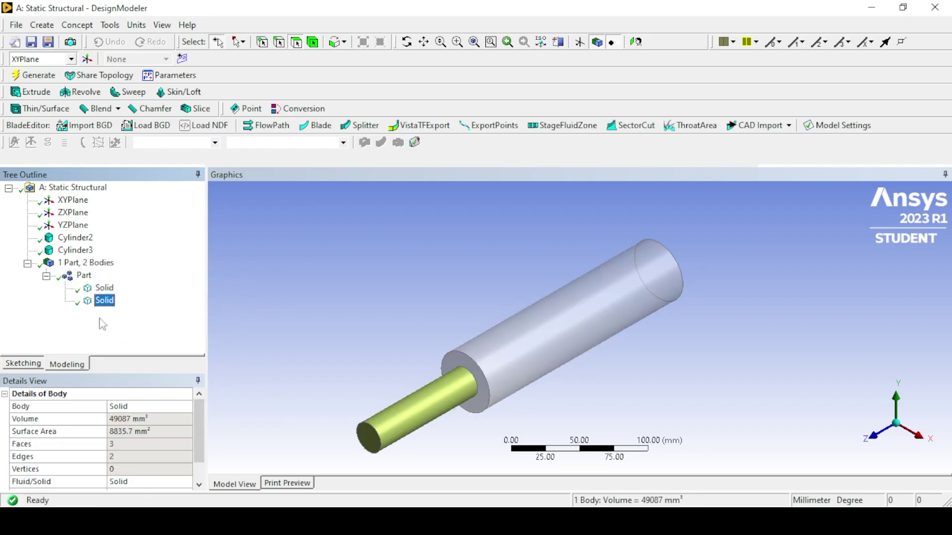
scroll(132, 435, down, 1)
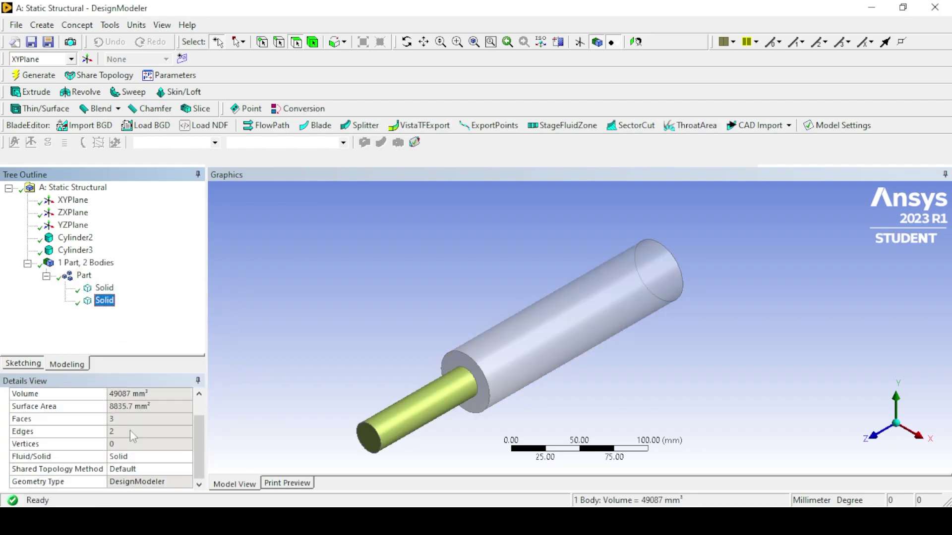
click(145, 471)
click(149, 470)
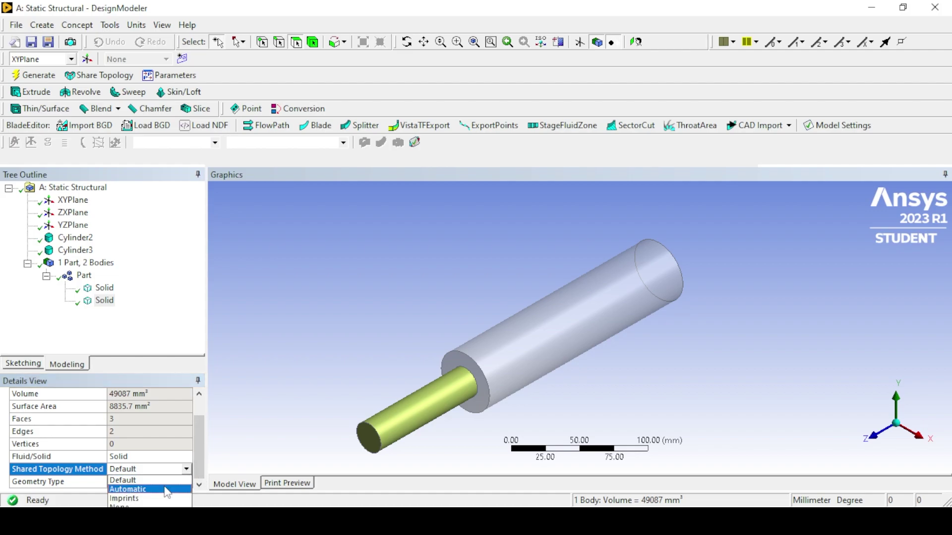
click(165, 490)
scroll(191, 468, down, 1)
click(258, 437)
scroll(141, 481, down, 1)
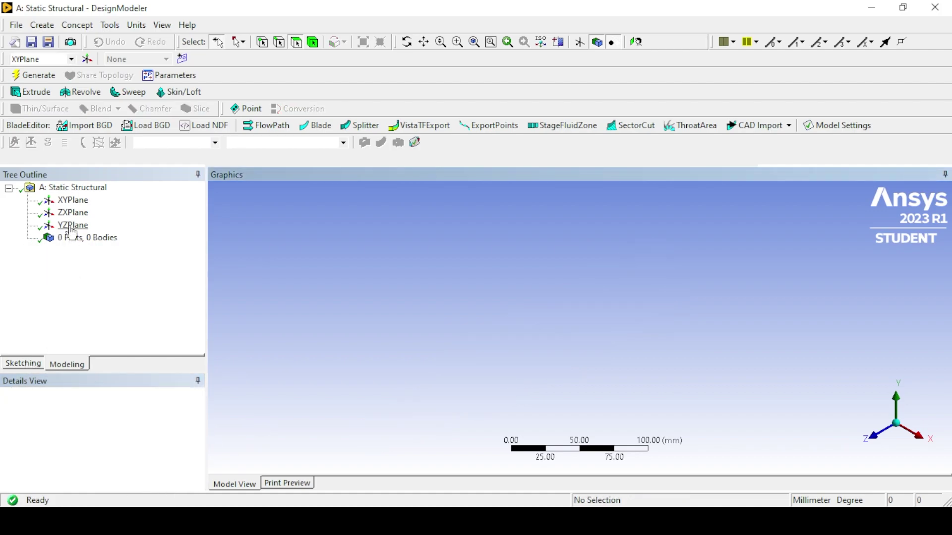
Create a new sketch on the XY plane and draw a circle about 49.6 mm in diameter centred at the origin
click(73, 199)
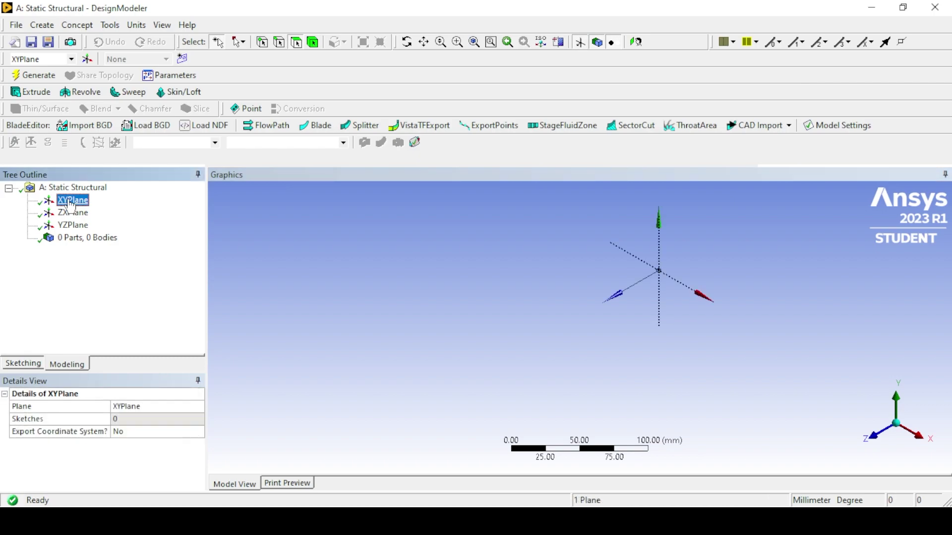
click(182, 58)
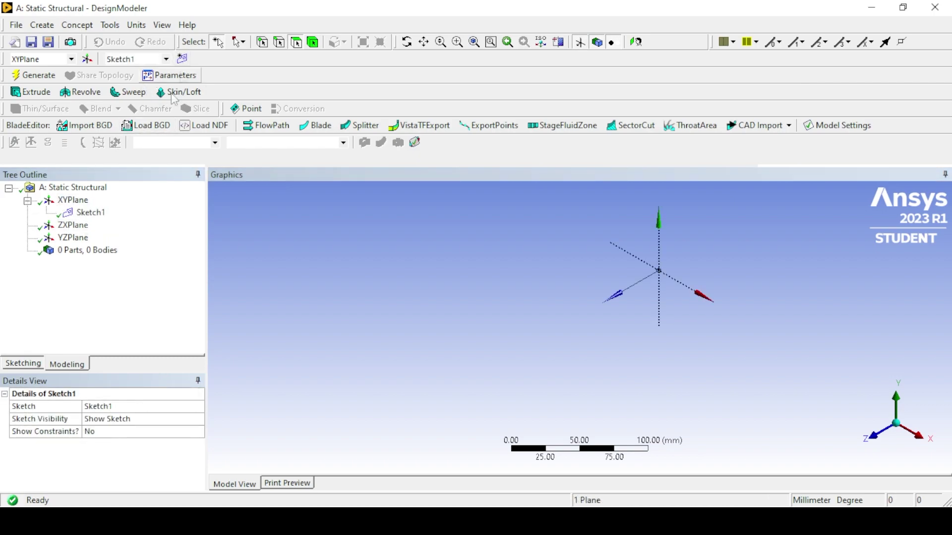
click(14, 363)
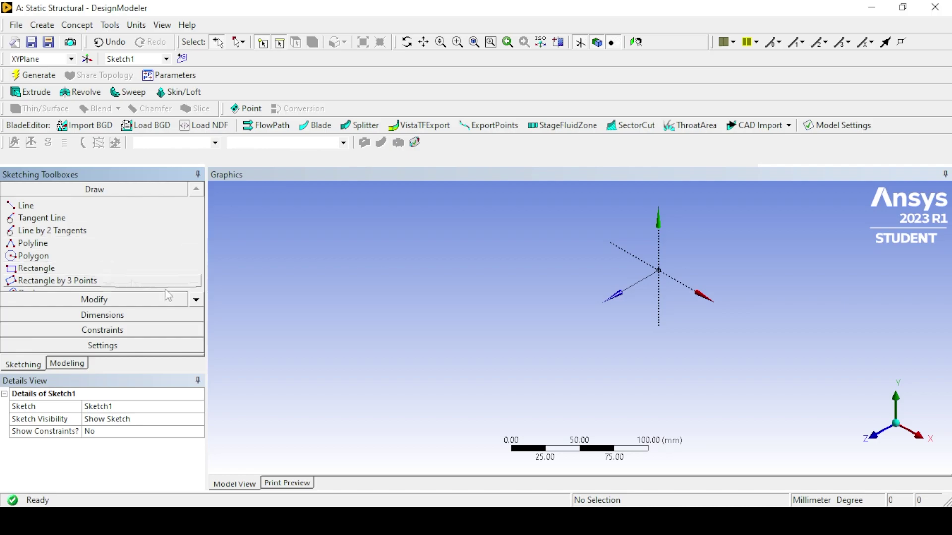
click(197, 300)
click(197, 300)
click(197, 300)
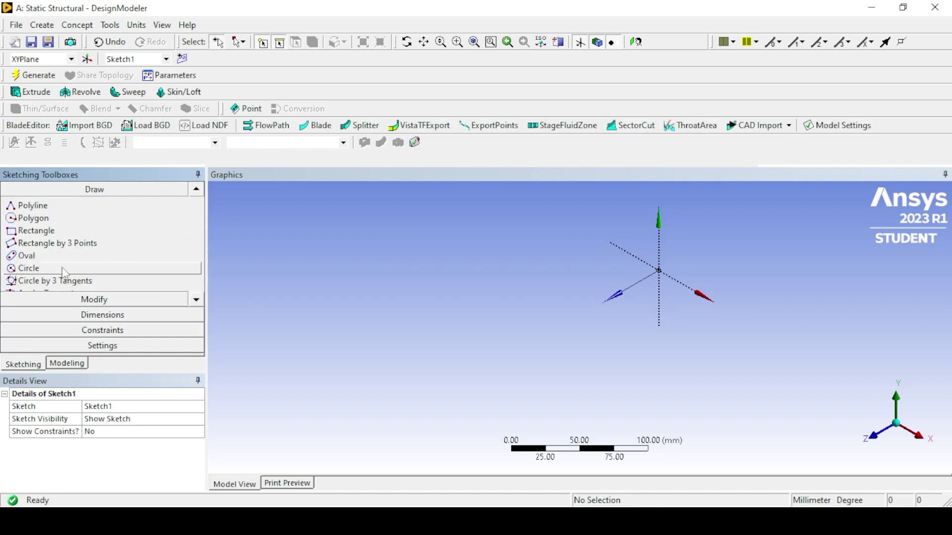
click(30, 268)
click(880, 429)
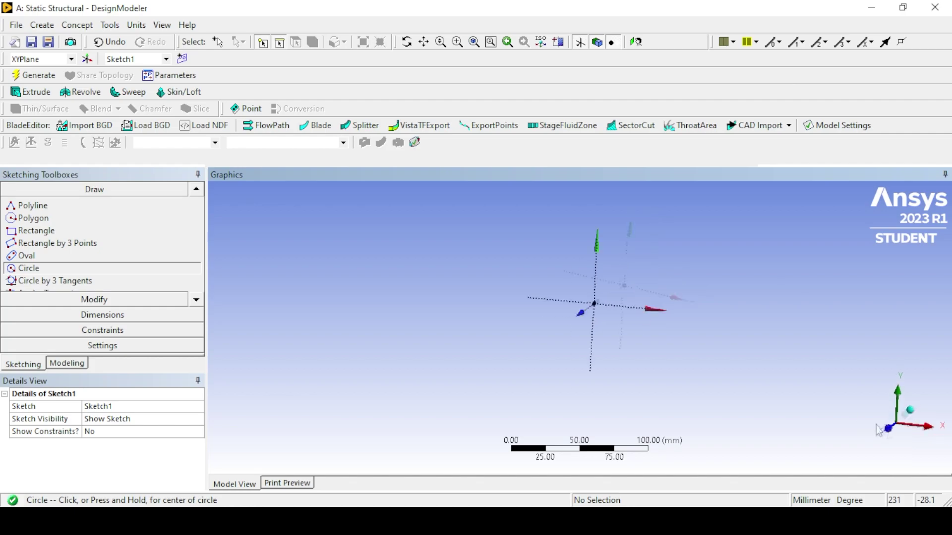
click(561, 326)
click(586, 303)
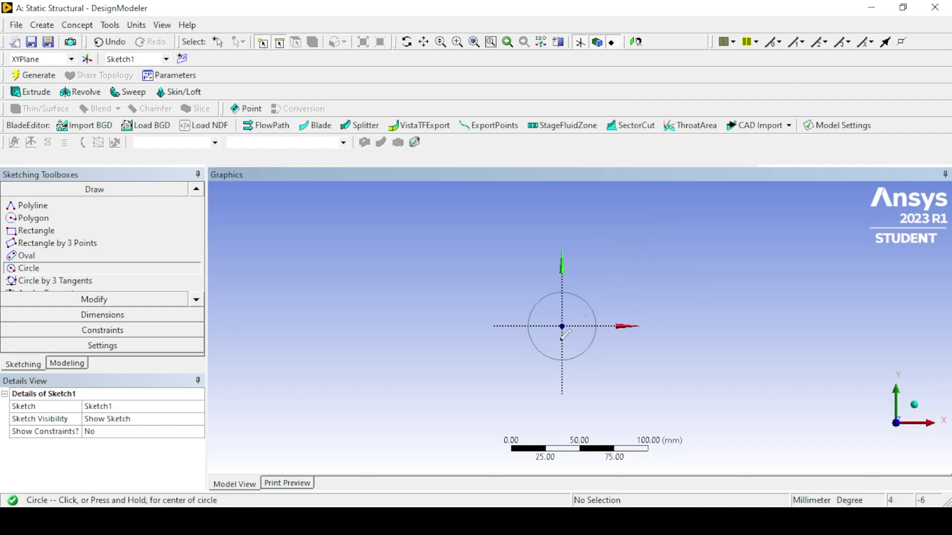
Dimension the circle's diameter and set it to 50 mm
click(102, 315)
click(584, 304)
click(588, 293)
click(128, 456)
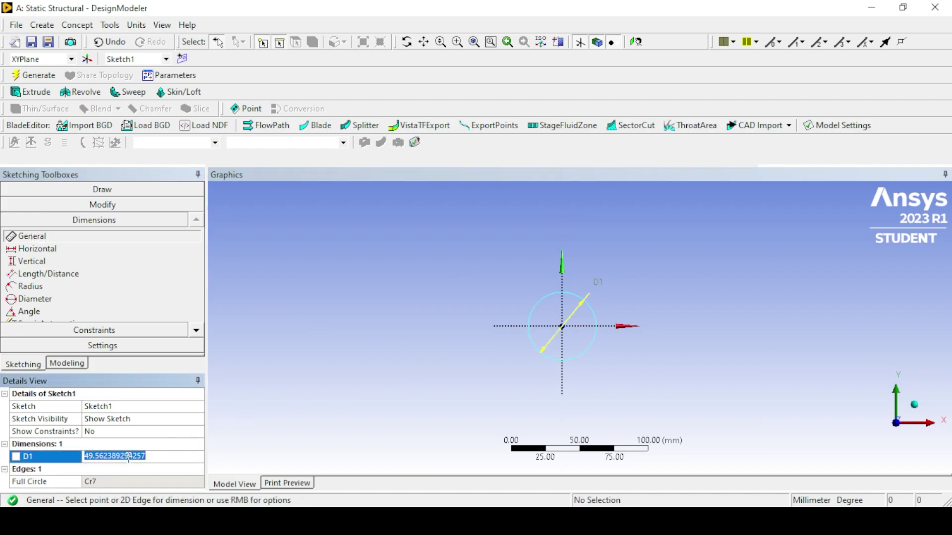
text(55)
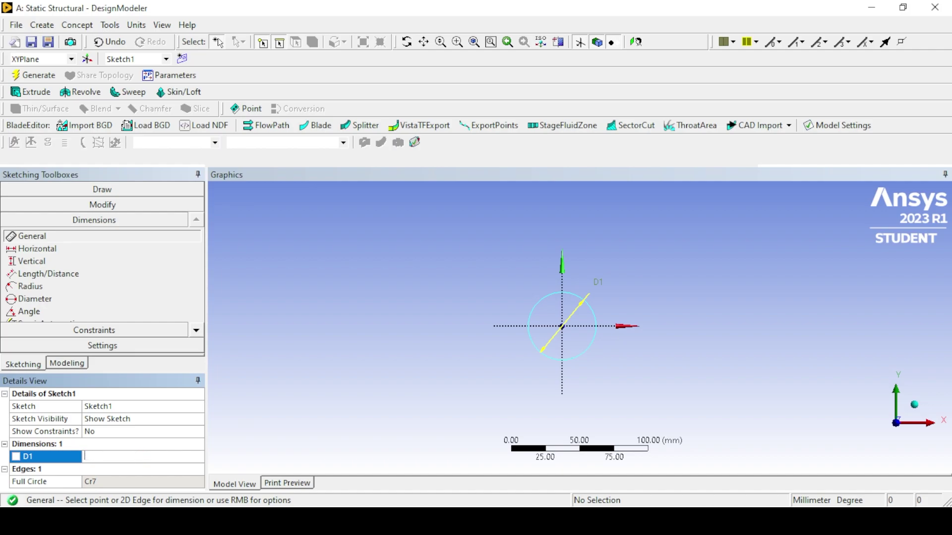
key(Return)
Extrude the 50 mm circle sketch 200 mm along its normal with the Add Frozen operation and generate it
click(915, 404)
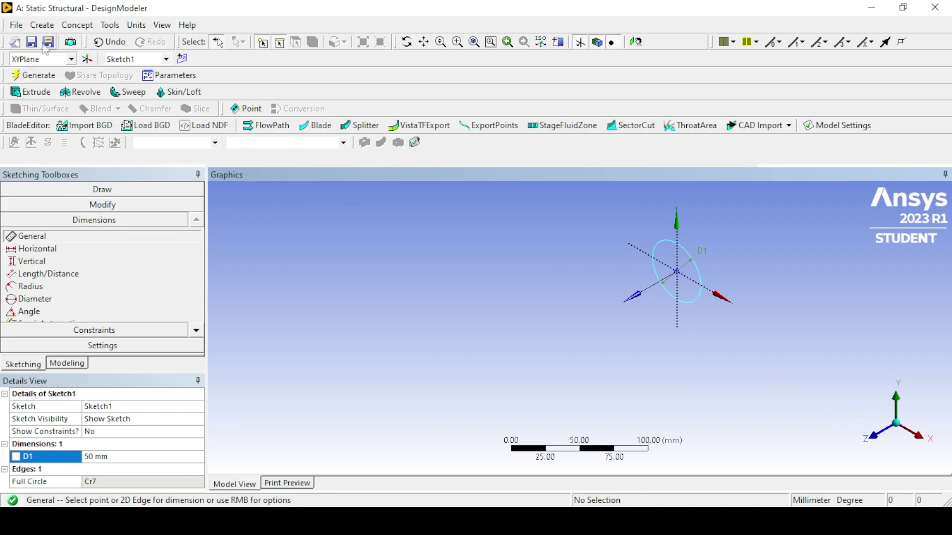
click(30, 92)
click(124, 421)
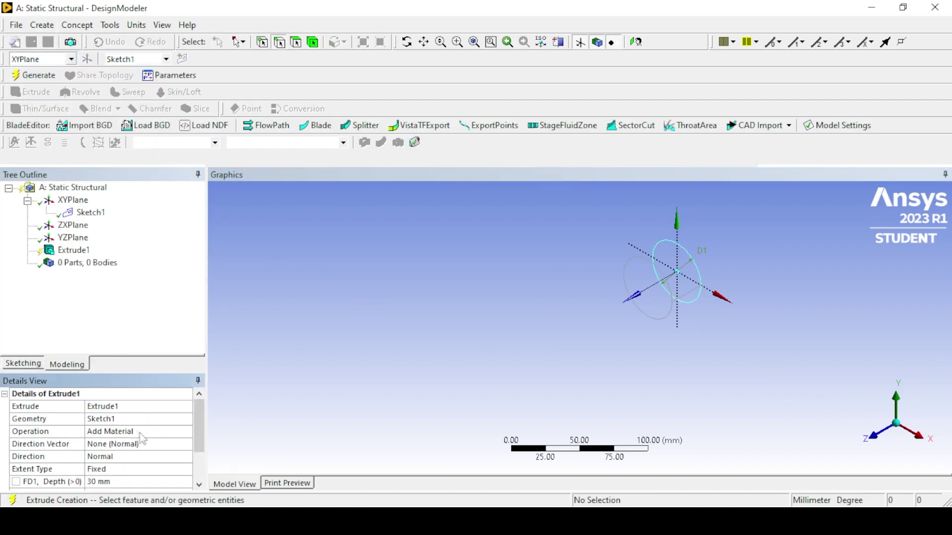
click(143, 431)
click(186, 432)
click(155, 449)
drag(198, 430, 193, 455)
click(125, 431)
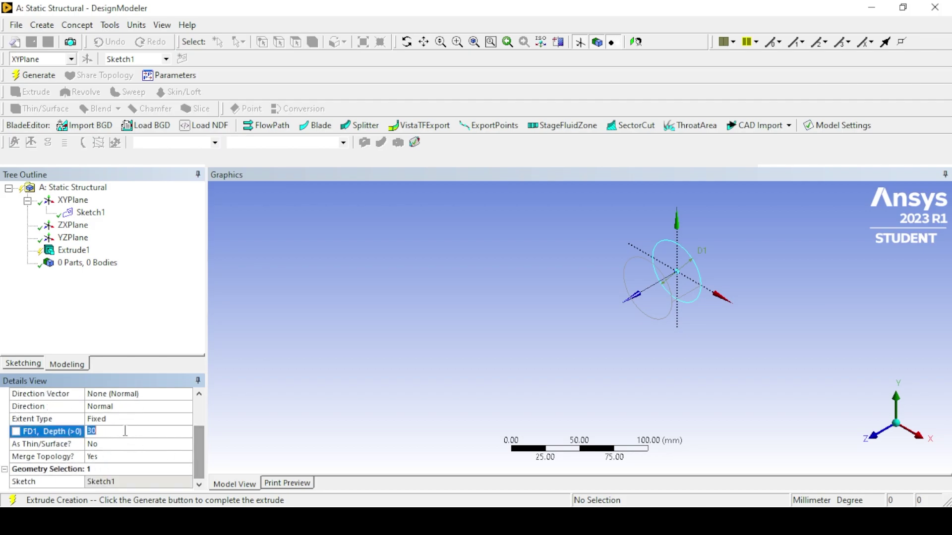
key(Return)
click(35, 75)
Create and generate a new plane from the cylinder's flat end face on the +Z side
click(486, 397)
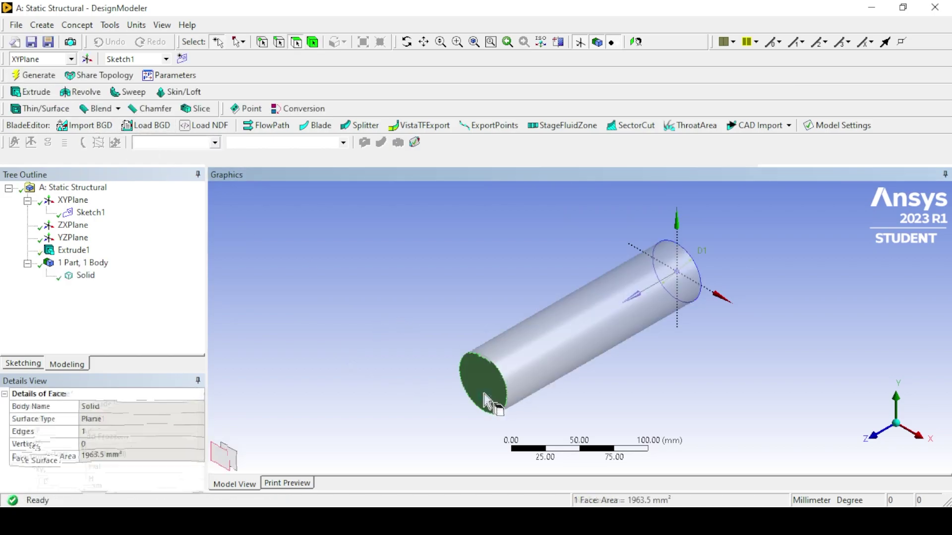
click(88, 59)
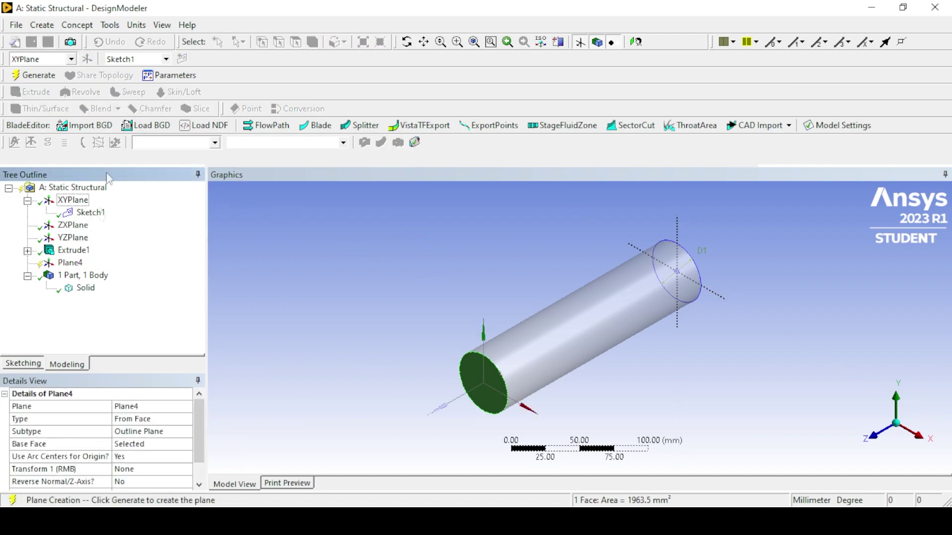
click(34, 75)
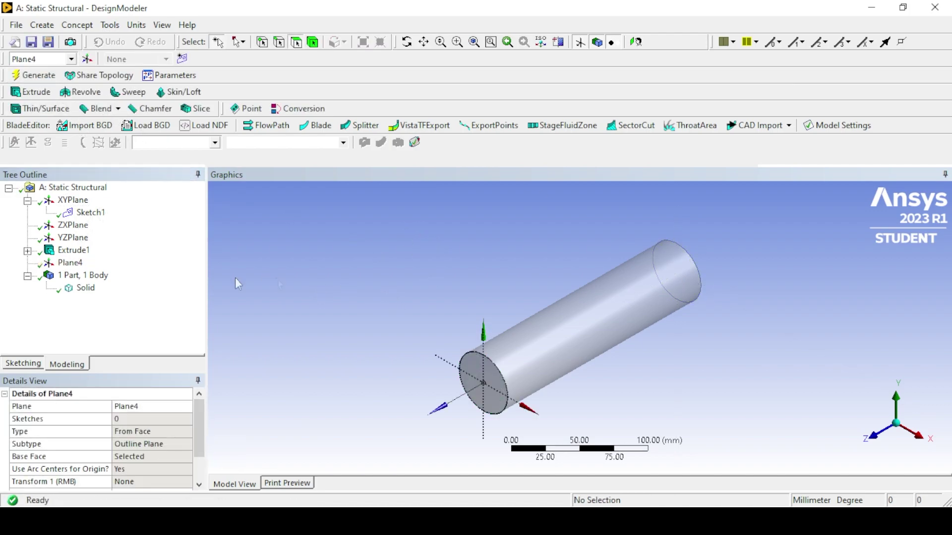
Draw a circle about 28.5 mm in diameter on the end-face plane, centred at the plane's origin
click(41, 25)
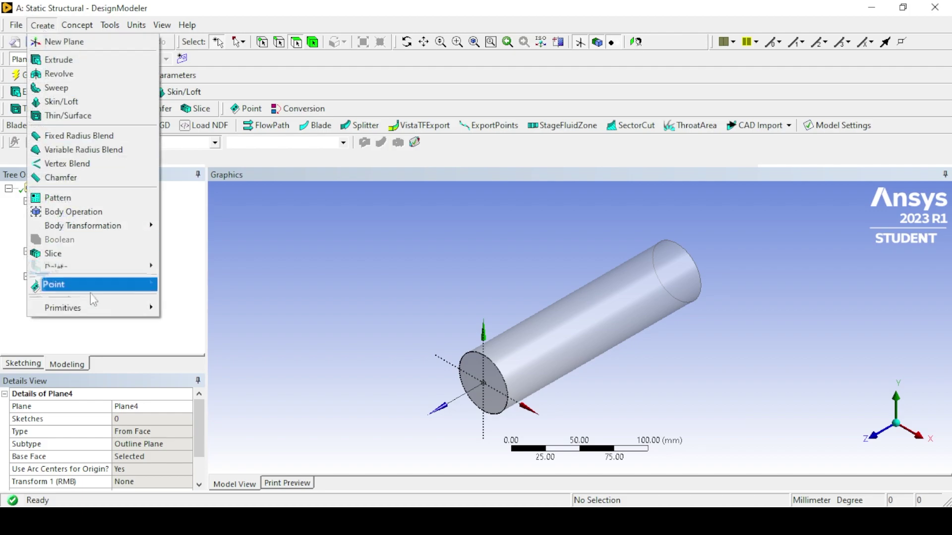
click(22, 364)
click(23, 364)
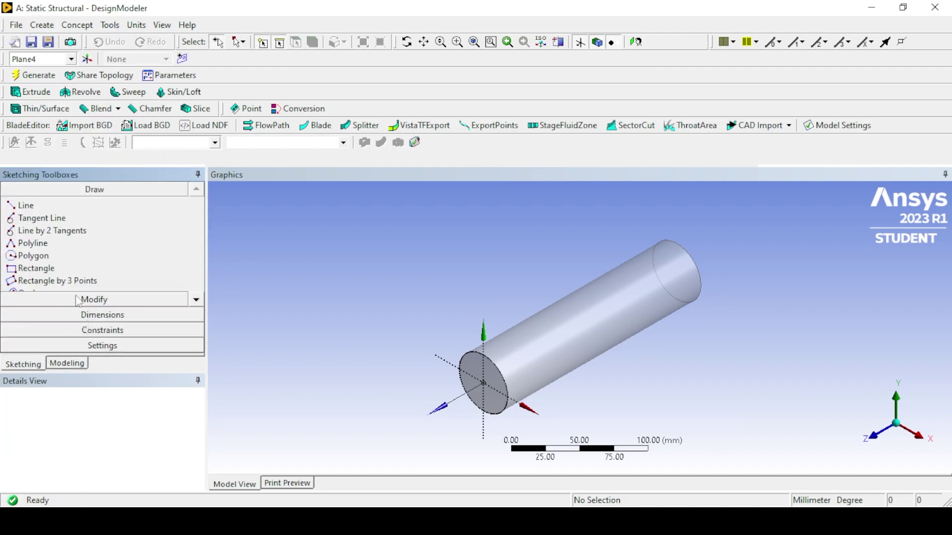
scroll(54, 269, down, 3)
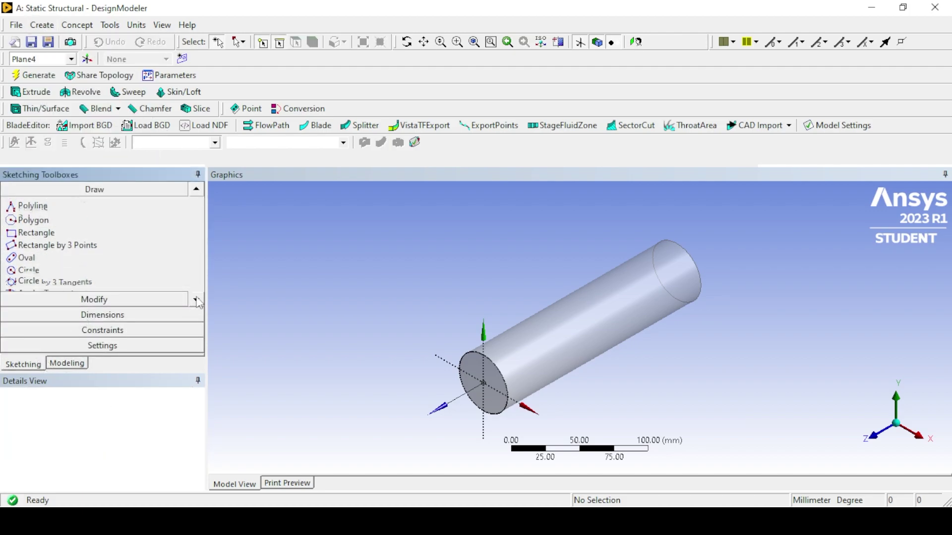
click(57, 270)
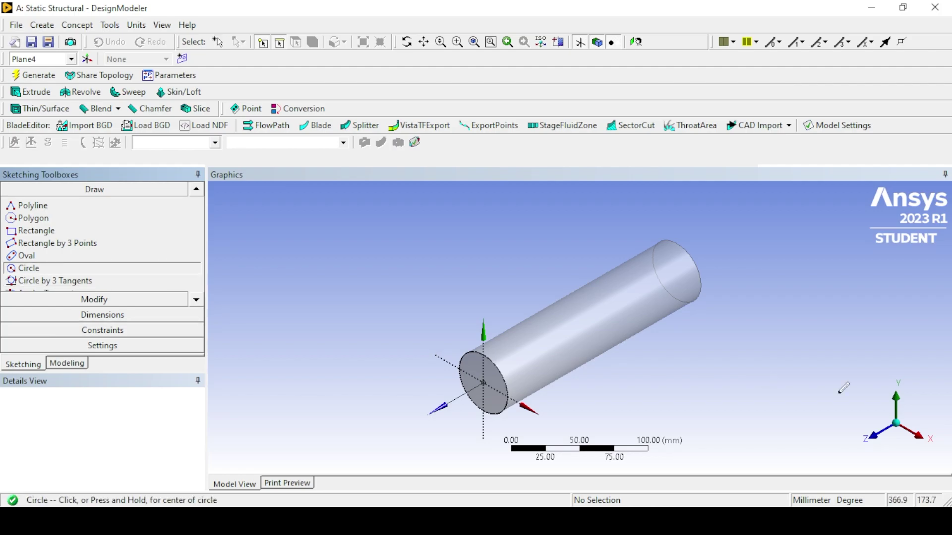
click(890, 429)
click(580, 327)
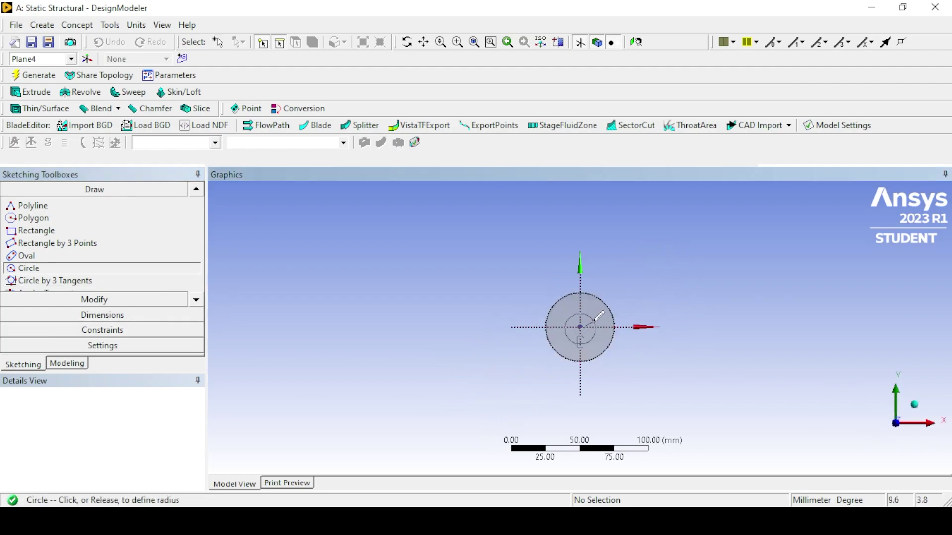
key(Escape)
click(44, 268)
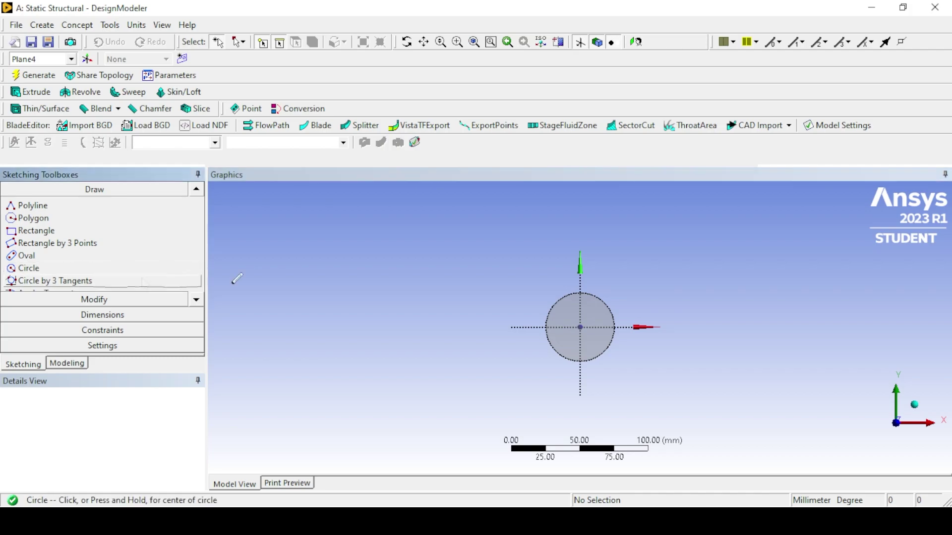
click(580, 327)
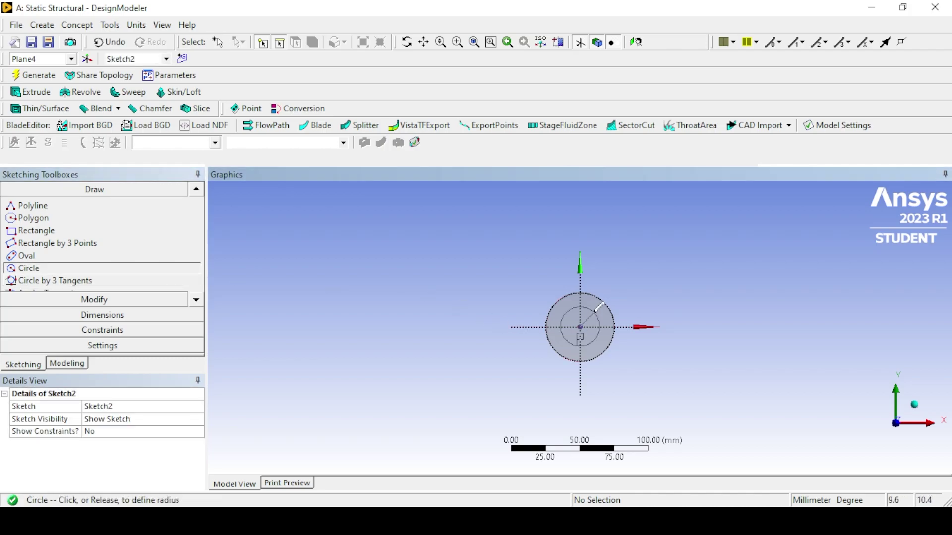
click(560, 330)
Dimension the small circle's diameter and set it to 25 mm
click(101, 314)
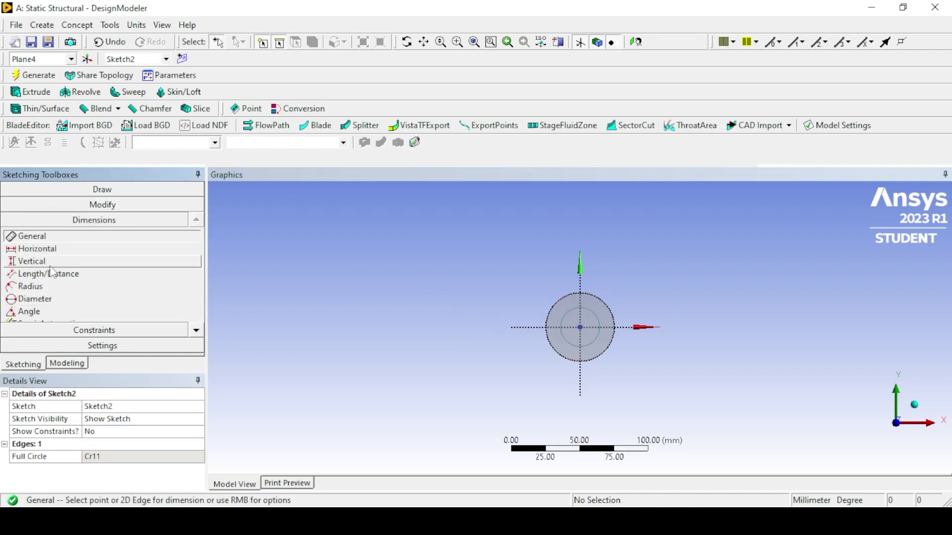
click(34, 299)
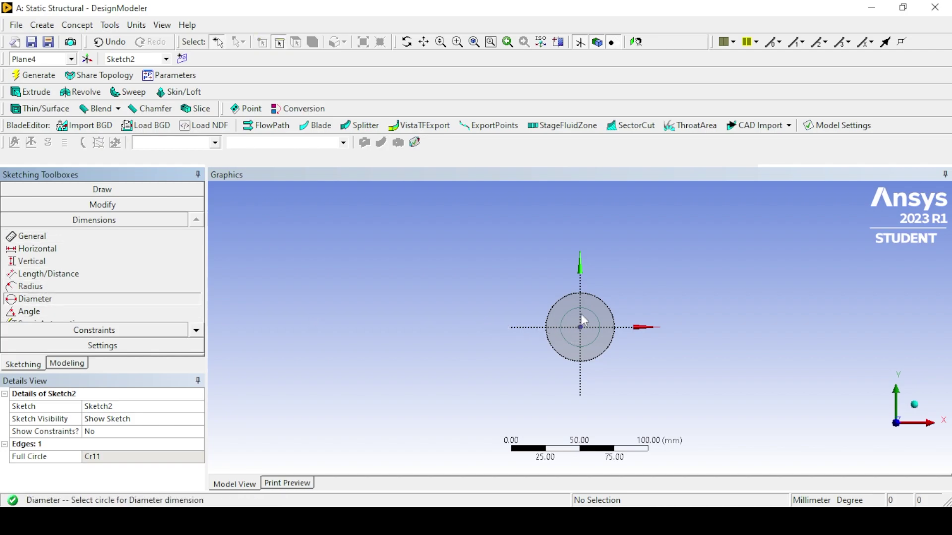
click(611, 320)
click(625, 308)
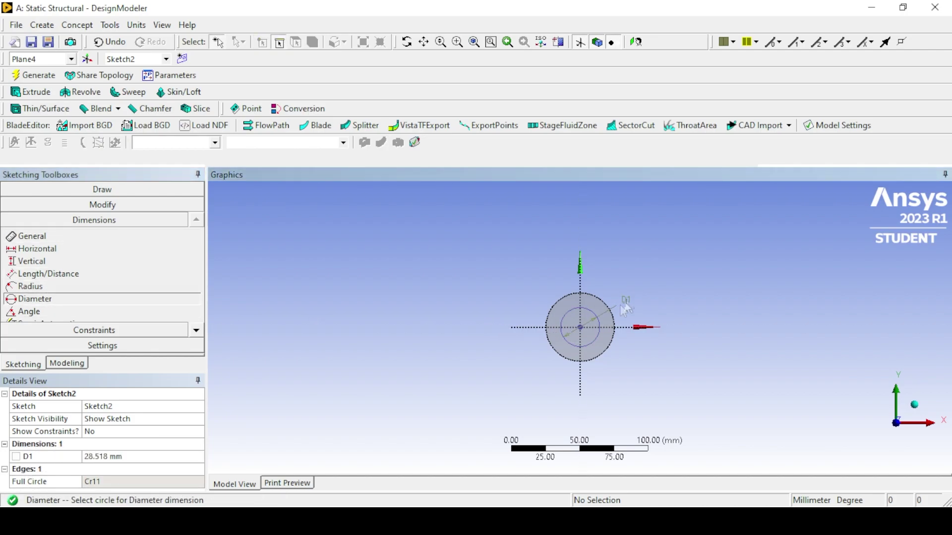
click(118, 456)
text(25)
key(Return)
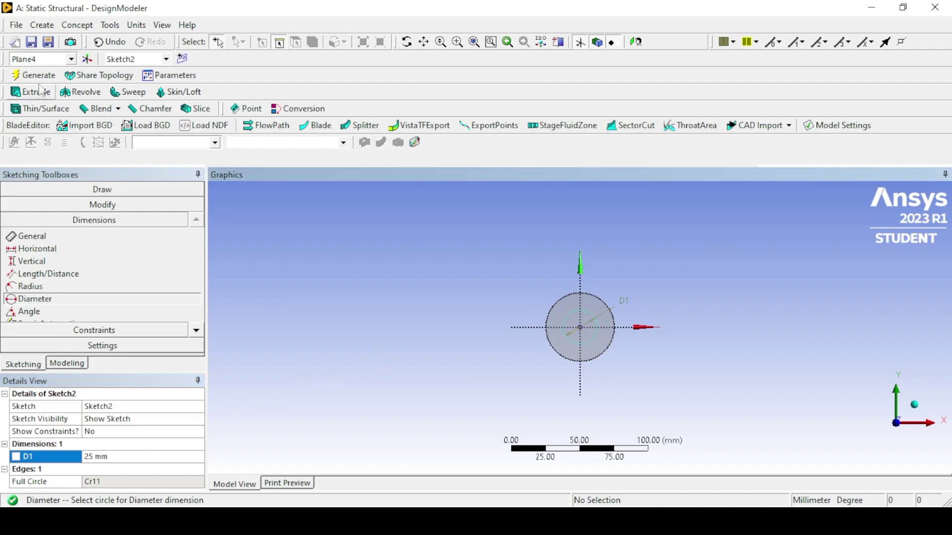
Start an Extrude feature and apply the 25 mm circle sketch on the end-face plane as its geometry
click(920, 401)
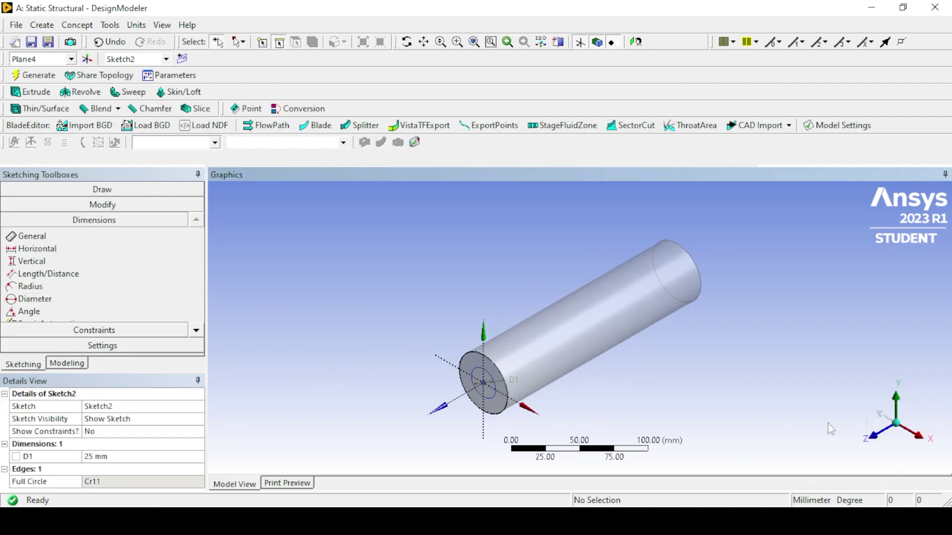
click(43, 25)
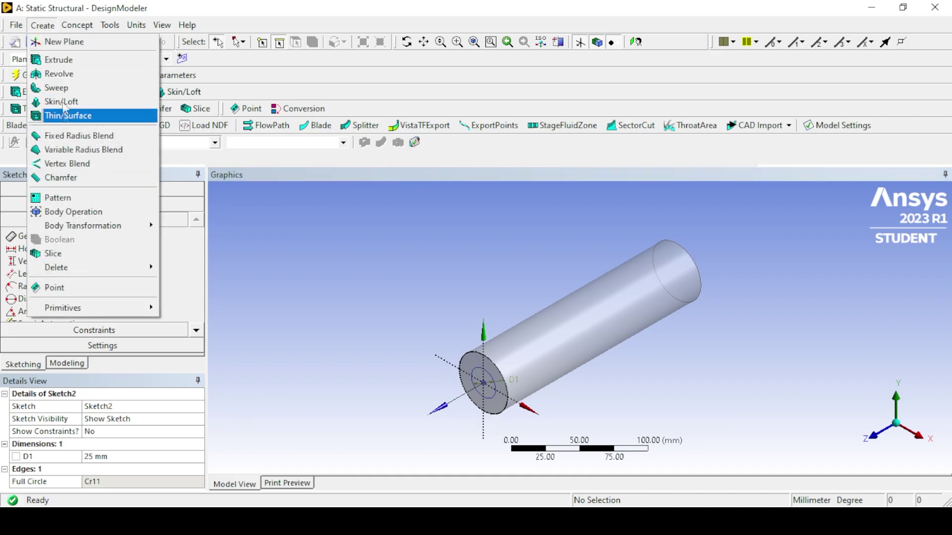
click(58, 59)
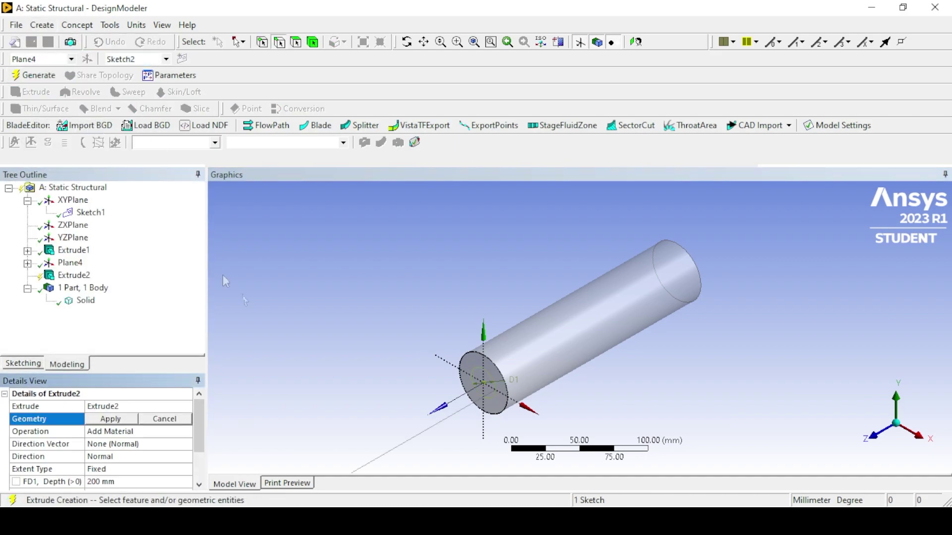
click(139, 434)
click(163, 421)
click(27, 263)
click(90, 275)
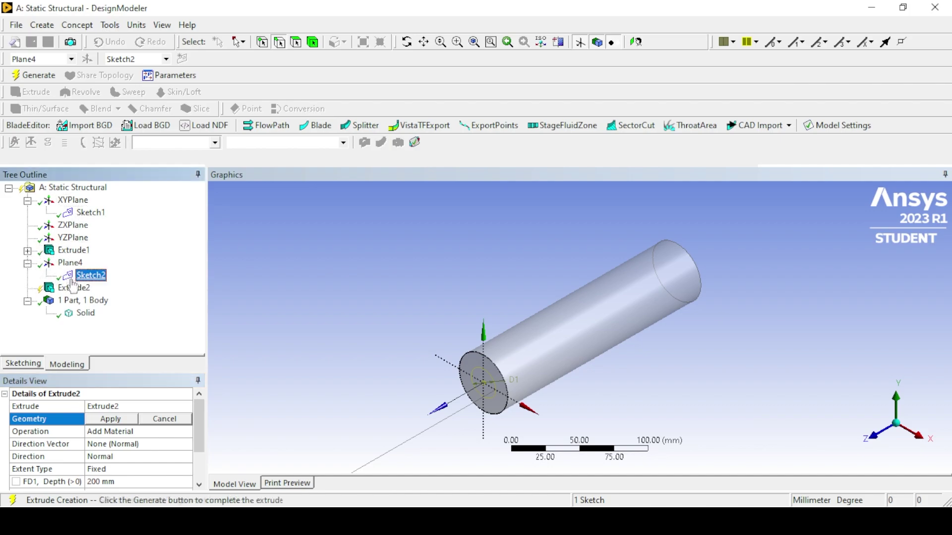
click(124, 419)
Set the small circle's extrusion to Add Frozen with a depth of 100 mm and generate it
click(139, 435)
click(188, 431)
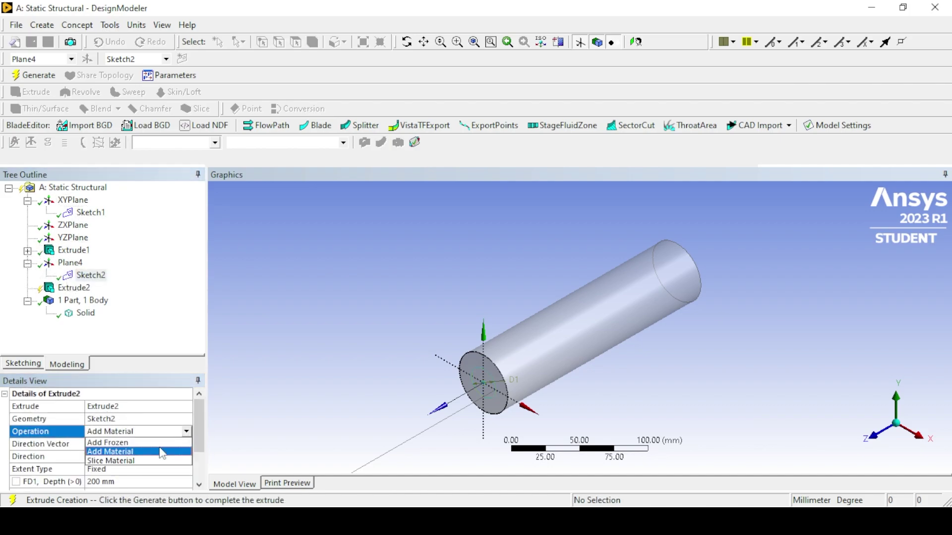
click(156, 459)
scroll(198, 436, down, 1)
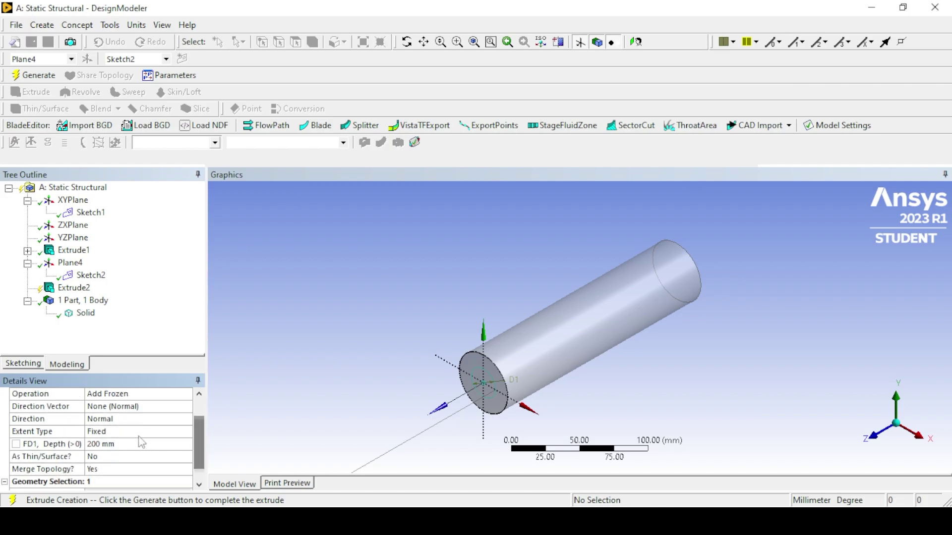
click(132, 444)
key(Return)
scroll(114, 466, down, 1)
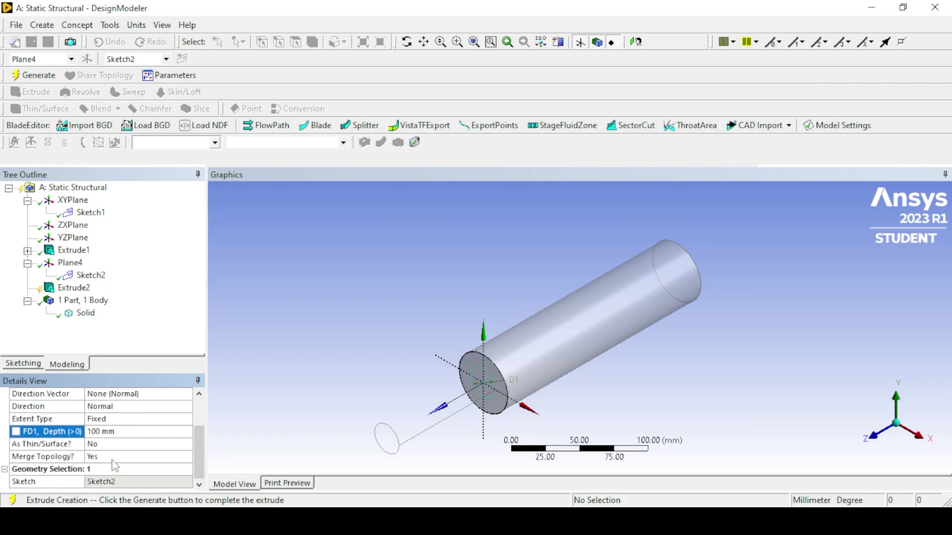
click(34, 74)
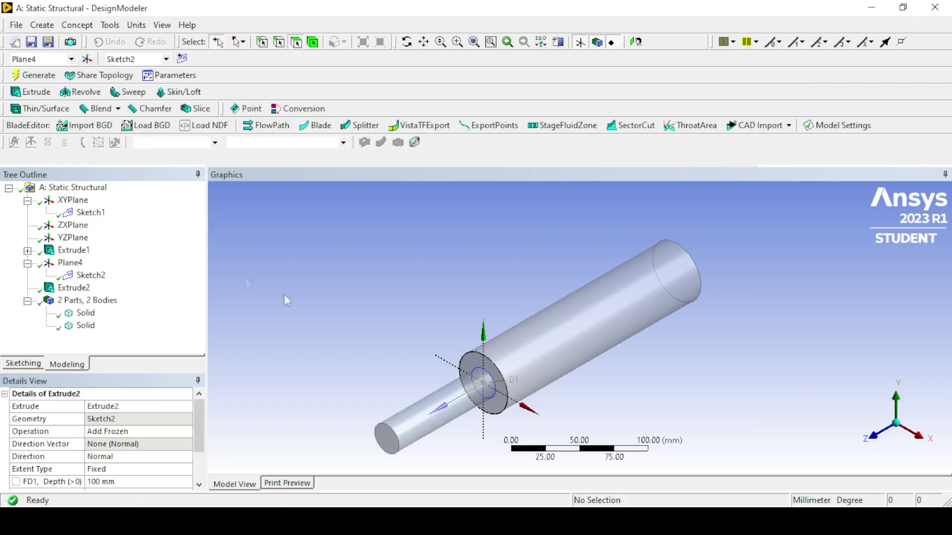
Combine the large and small cylinder solids into one new multibody part
right_click(68, 263)
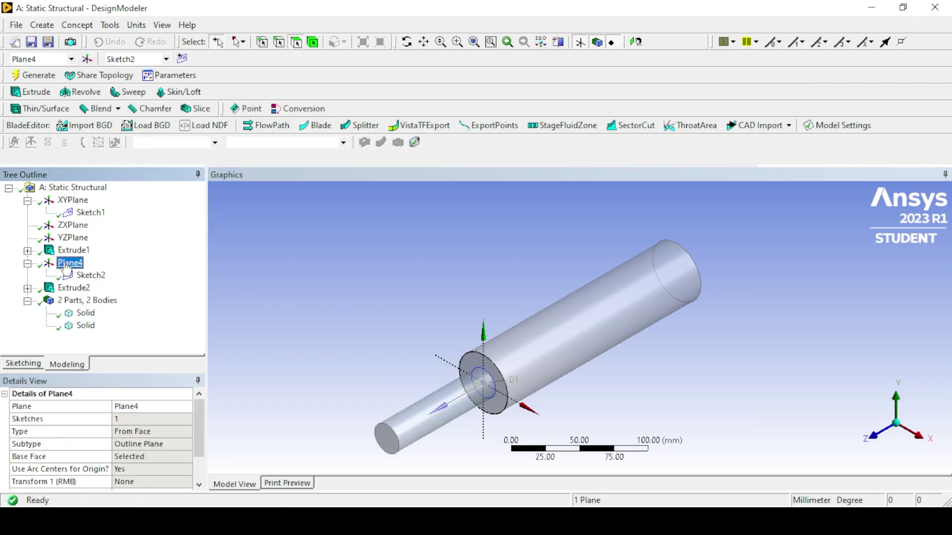
key(Escape)
click(85, 300)
click(85, 313)
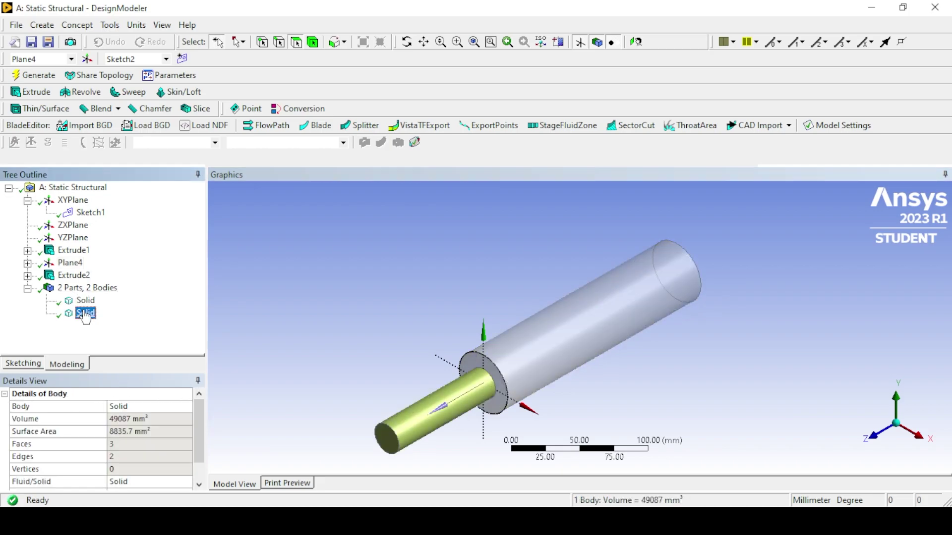
click(85, 300)
ctrl+click(85, 313)
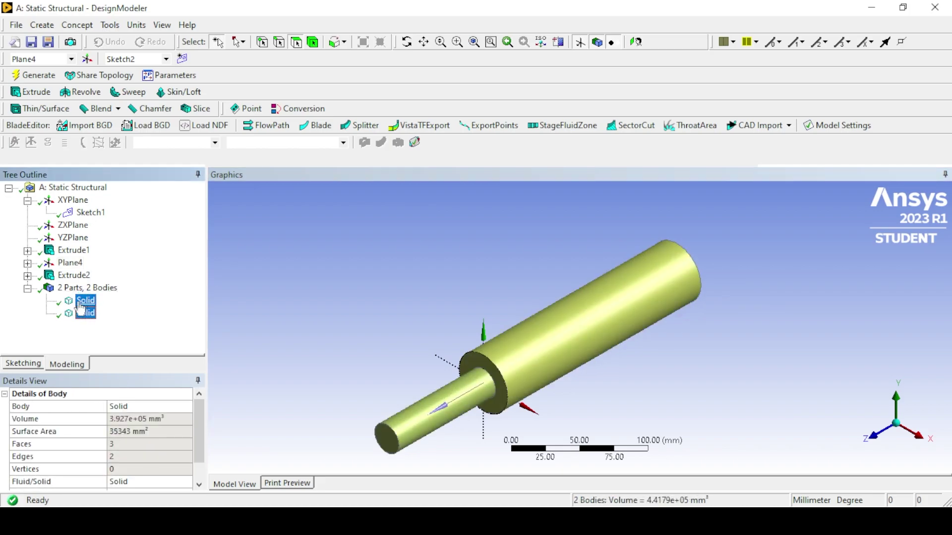
right_click(87, 301)
click(131, 347)
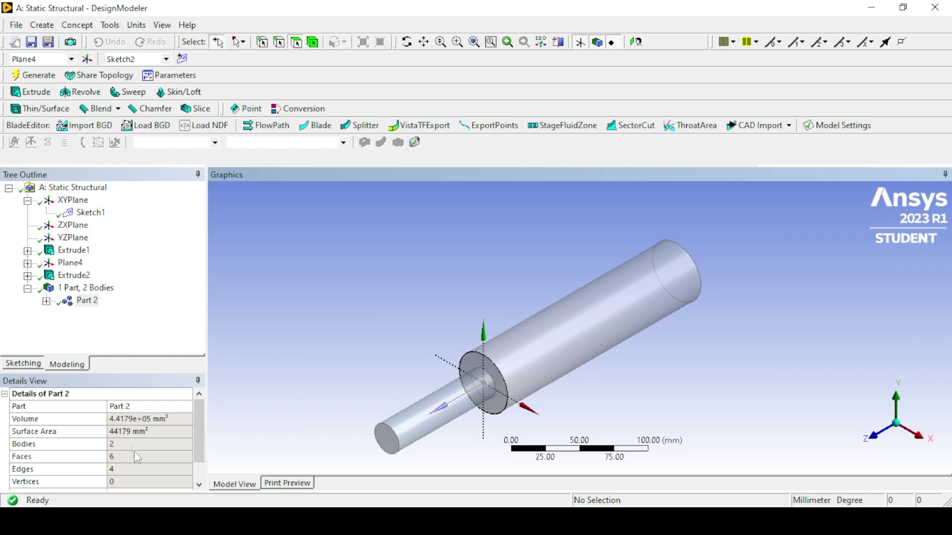
Set the new part's Shared Topology Method to Automatic
scroll(134, 452, down, 1)
click(174, 483)
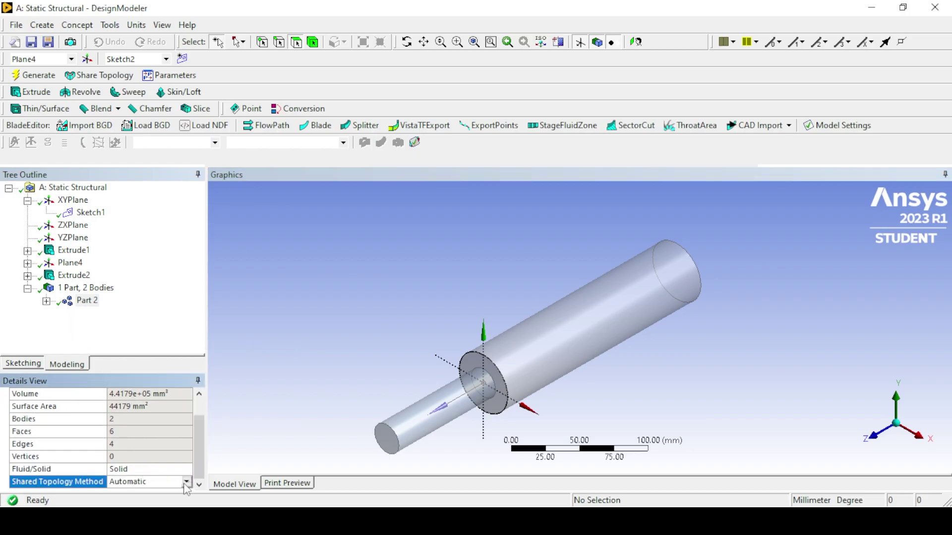
click(186, 481)
click(149, 493)
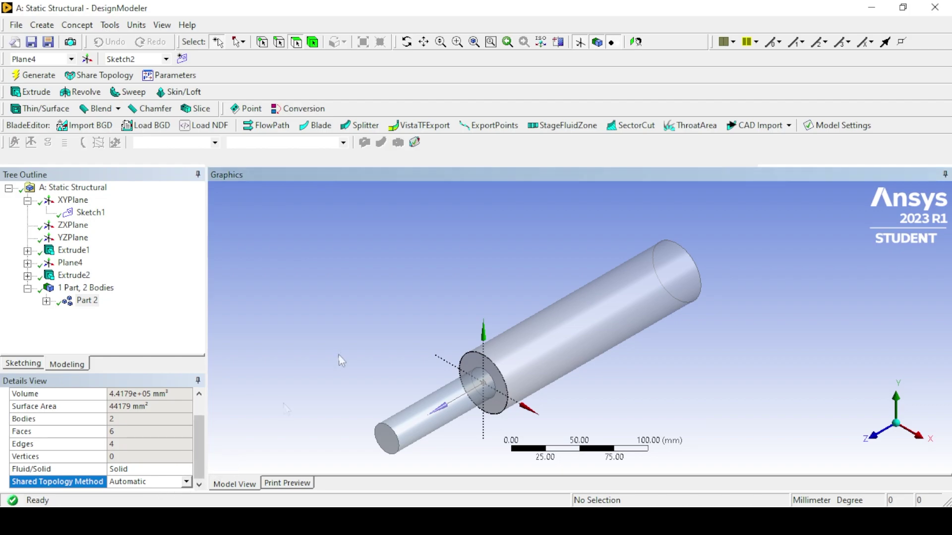
click(297, 279)
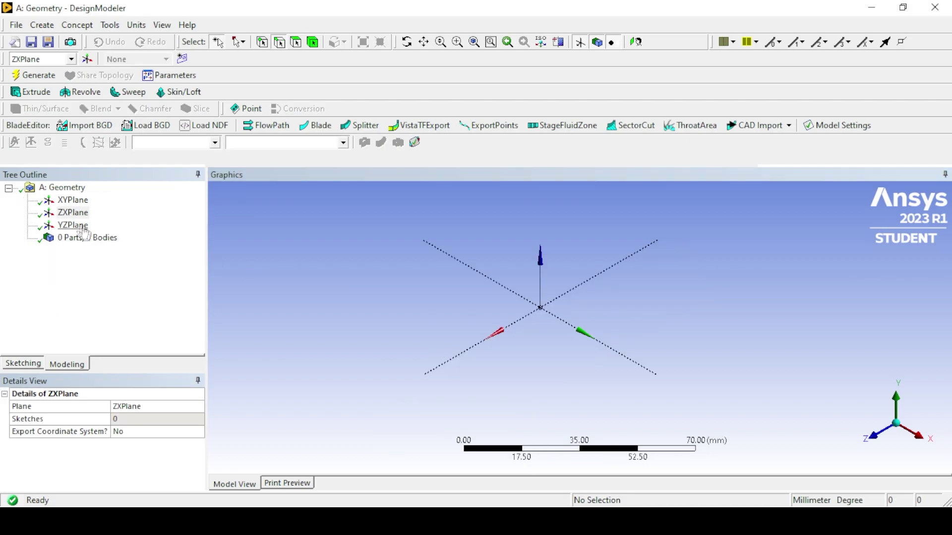
Sketch a rectangle about 46 mm by 13 mm on the YZ plane with one corner at the origin
click(80, 227)
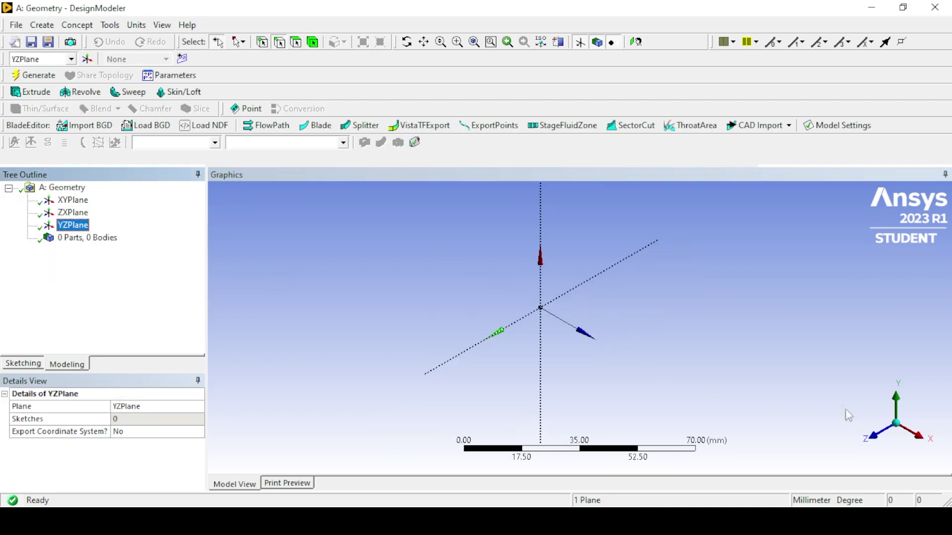
click(911, 438)
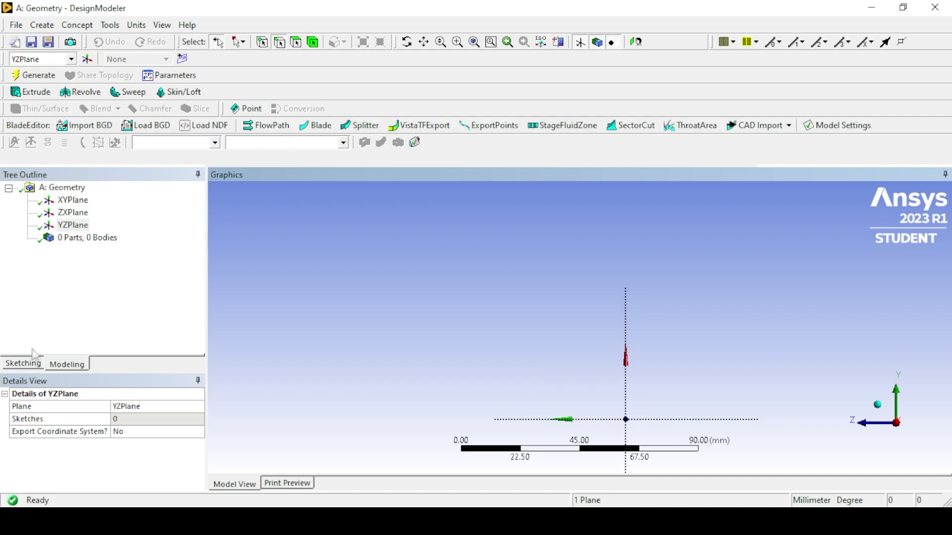
click(26, 363)
click(36, 268)
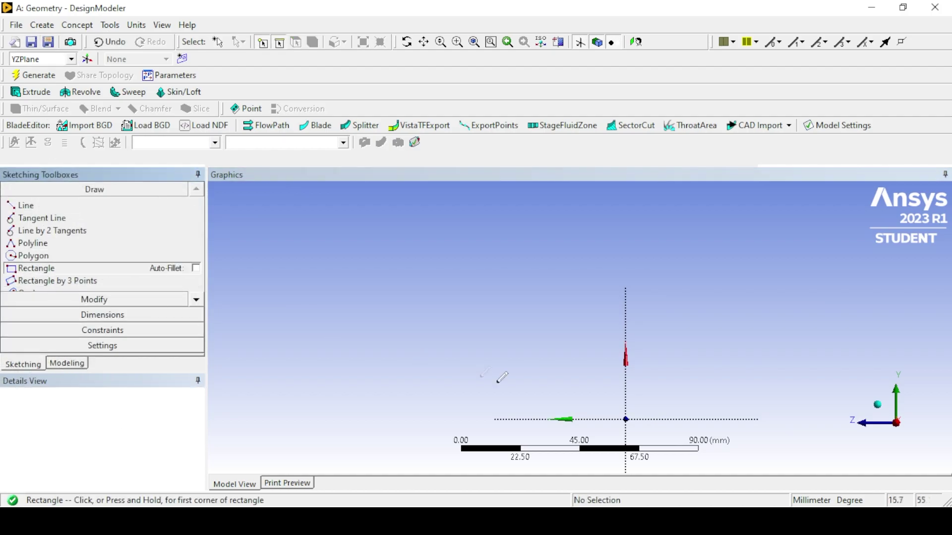
click(625, 418)
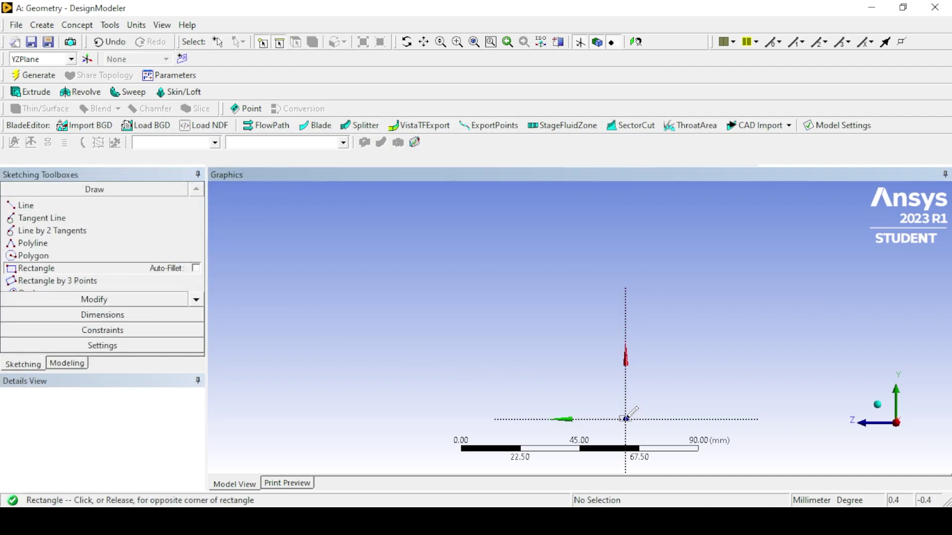
click(504, 384)
Dimension the rectangle's length along the horizontal axis and set it to 200 mm
click(102, 315)
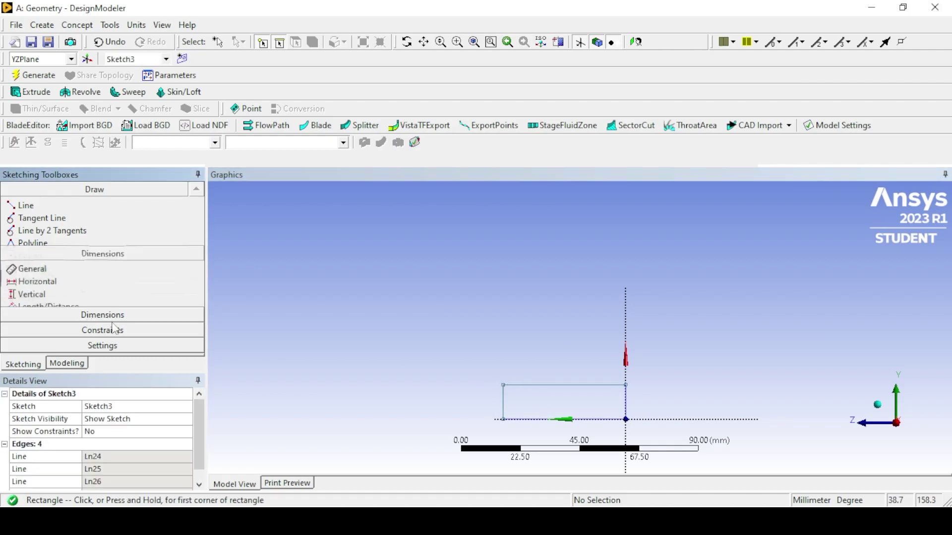
click(547, 384)
click(550, 366)
click(127, 456)
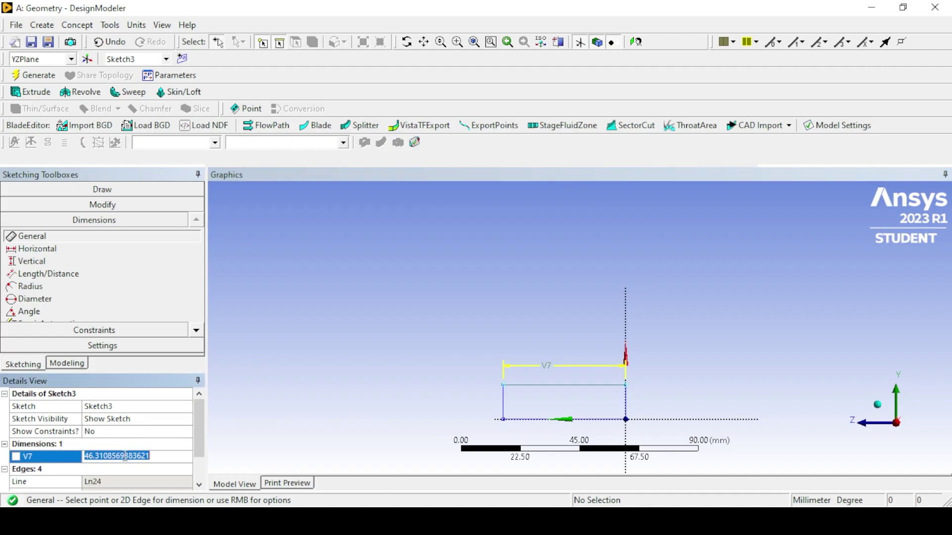
text(2)
key(Return)
key(F7)
Dimension the rectangle's height at the origin end and set it to 25 mm
click(609, 375)
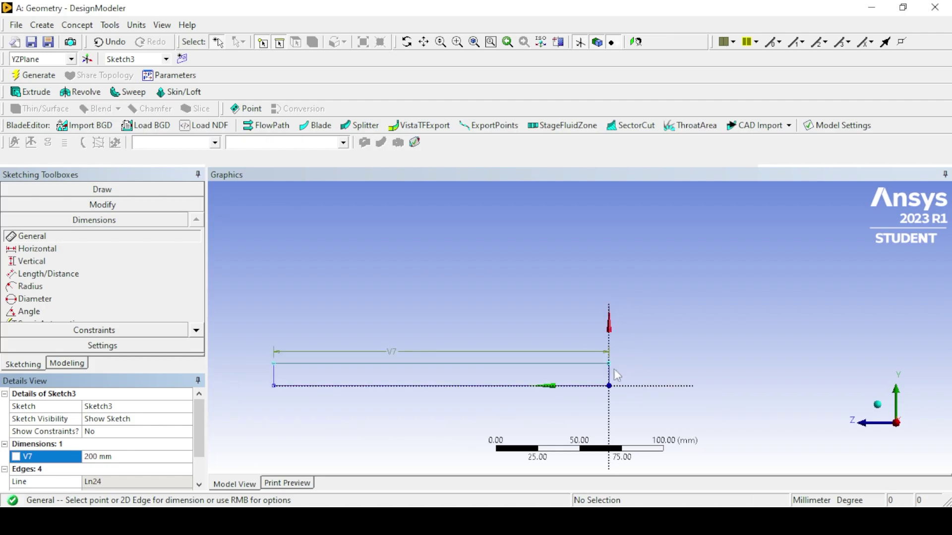
click(635, 371)
click(119, 457)
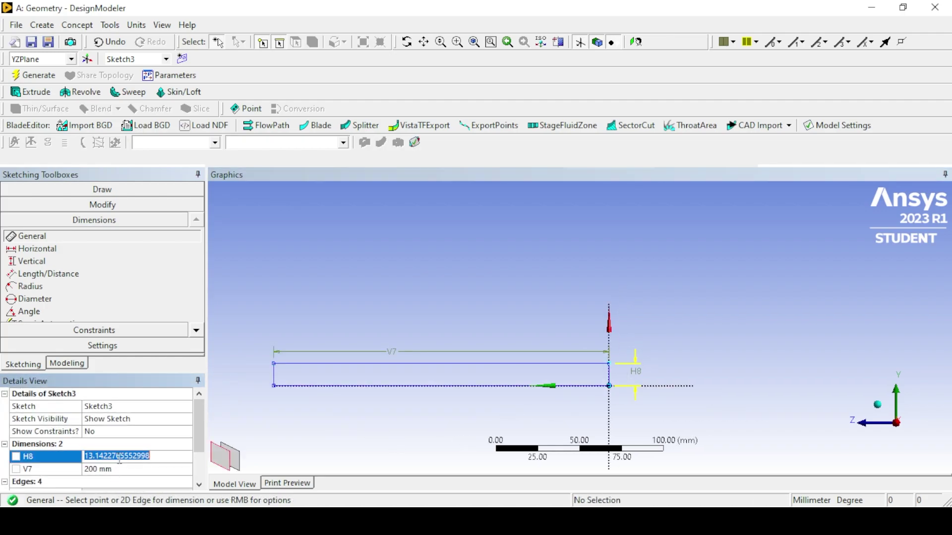
text(25)
key(Return)
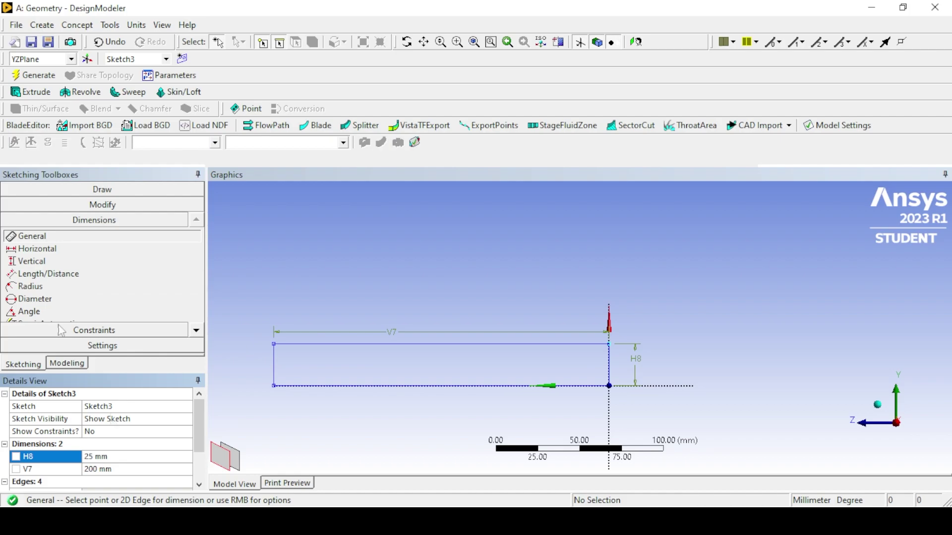
Draw a smaller rectangle on the axis, adjoining the lower corner at the far end of the 200 mm rectangle
click(93, 193)
click(44, 269)
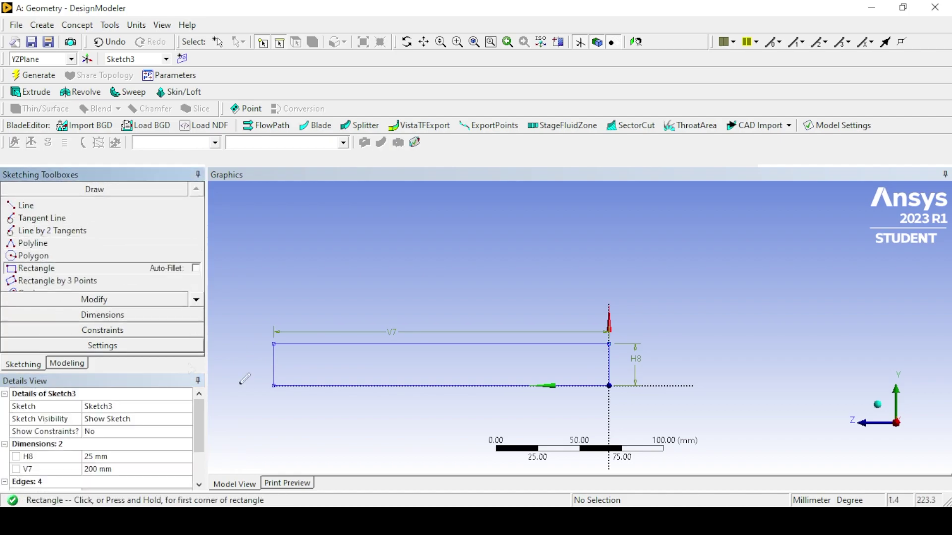
click(274, 385)
click(214, 364)
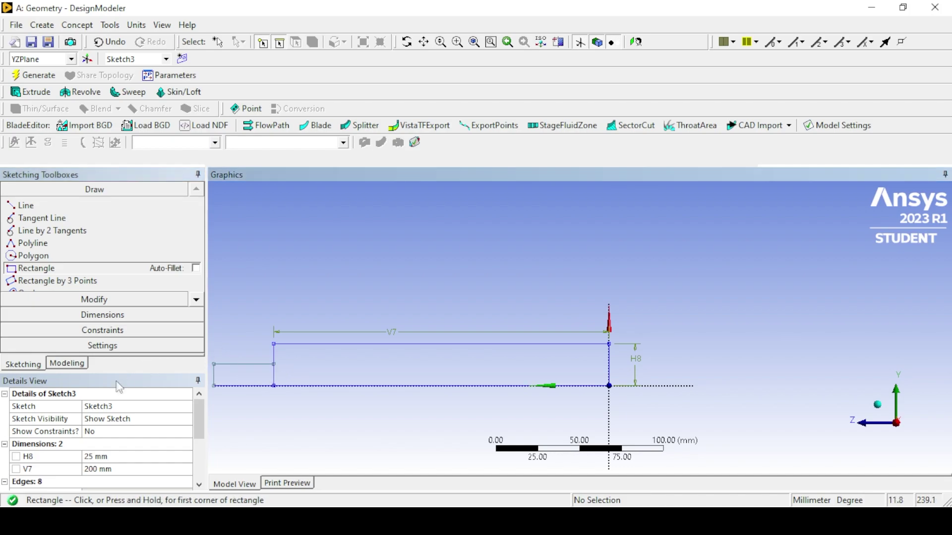
Add length and height dimensions to the small rectangle
click(102, 314)
scroll(251, 395, up, 3)
scroll(255, 392, up, 1)
scroll(255, 387, down, 3)
scroll(261, 382, down, 3)
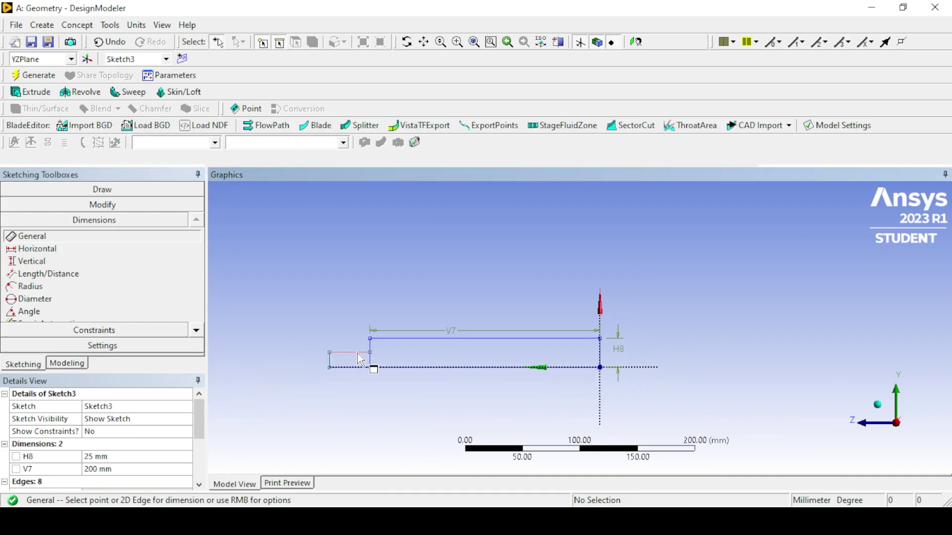
click(361, 353)
click(347, 321)
click(329, 360)
click(311, 355)
Set the small rectangle's height to 12.5 mm and its length to 100 mm
click(122, 455)
text(12.5)
key(Return)
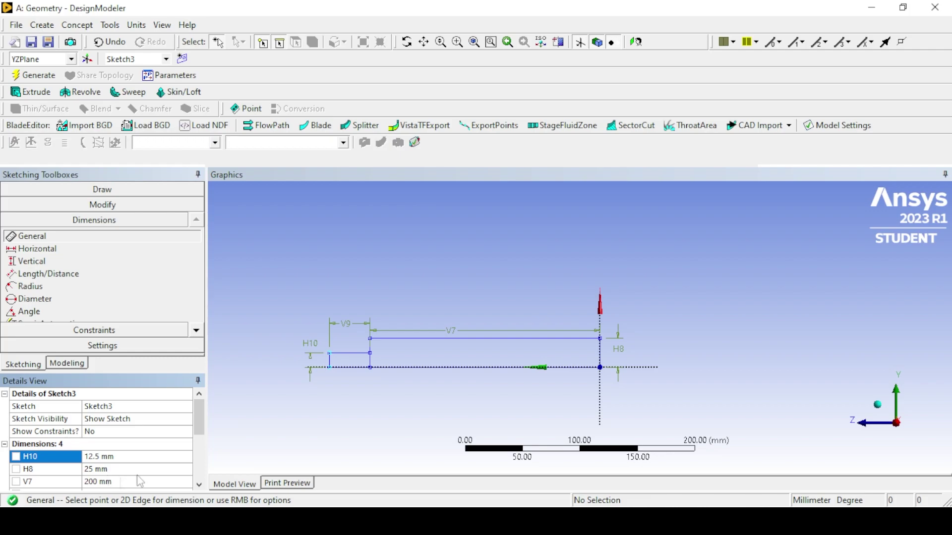
scroll(121, 478, down, 2)
click(121, 468)
text(100)
key(Return)
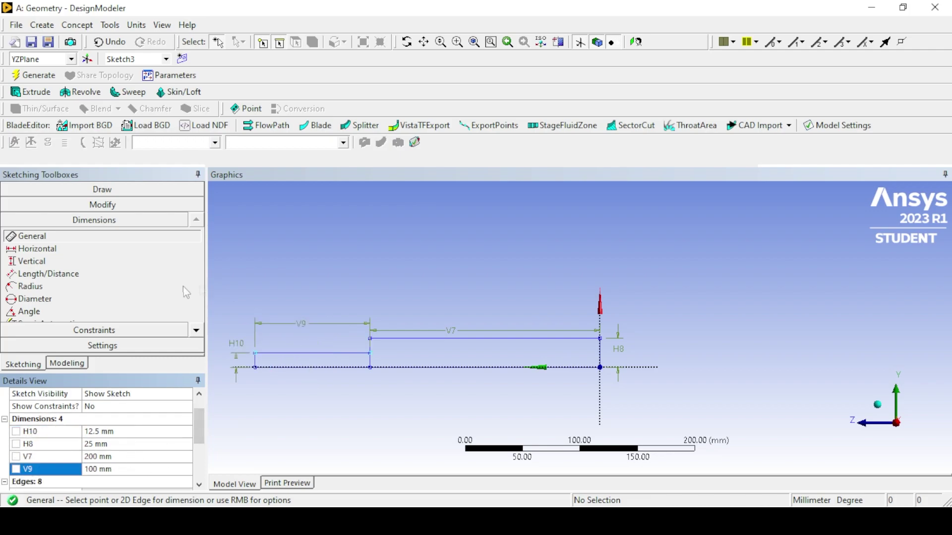
Start a Revolve of the stepped profile sketch, using the plane's long axis along the rectangles' base as the revolution axis
click(66, 364)
click(86, 239)
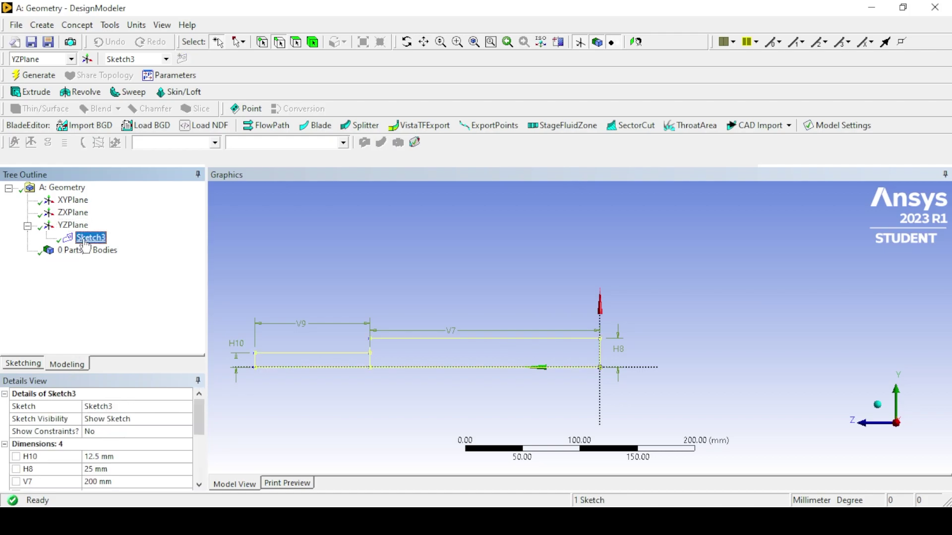
click(42, 25)
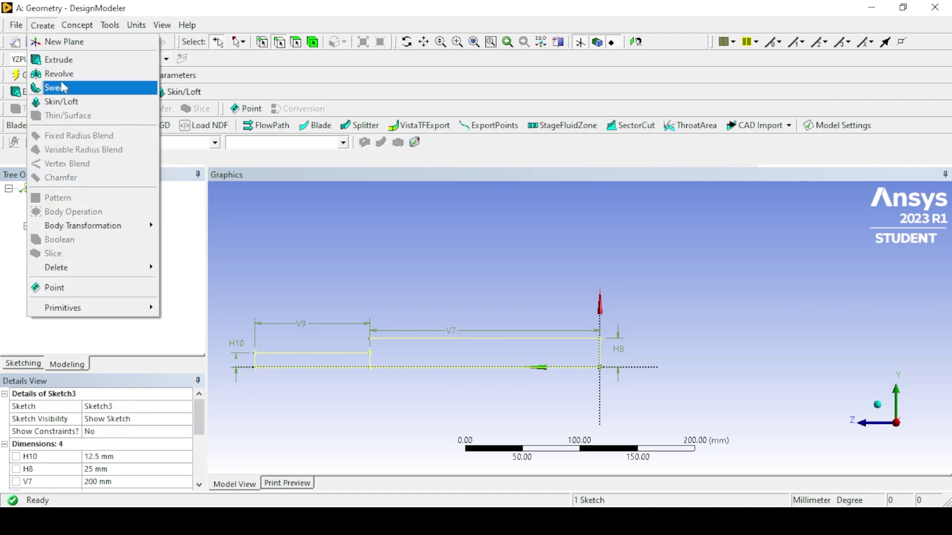
click(60, 74)
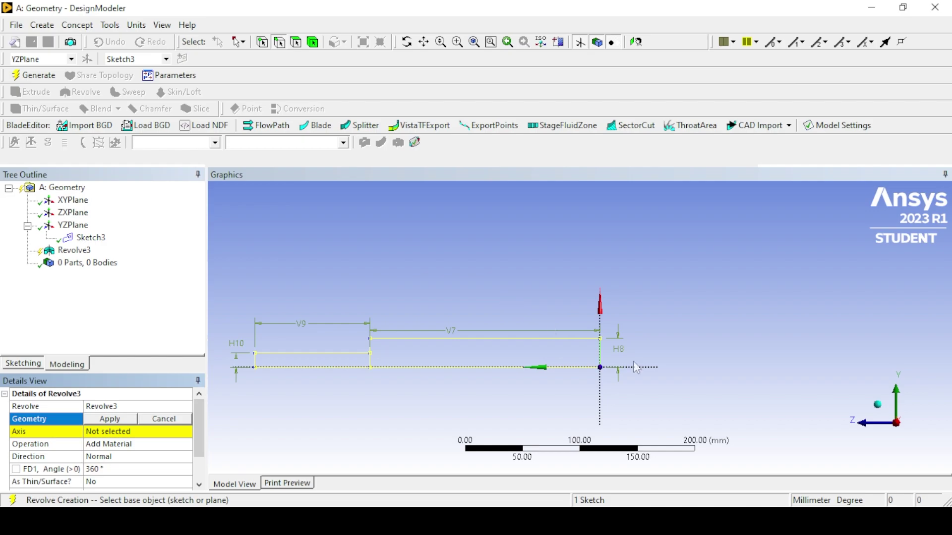
click(878, 404)
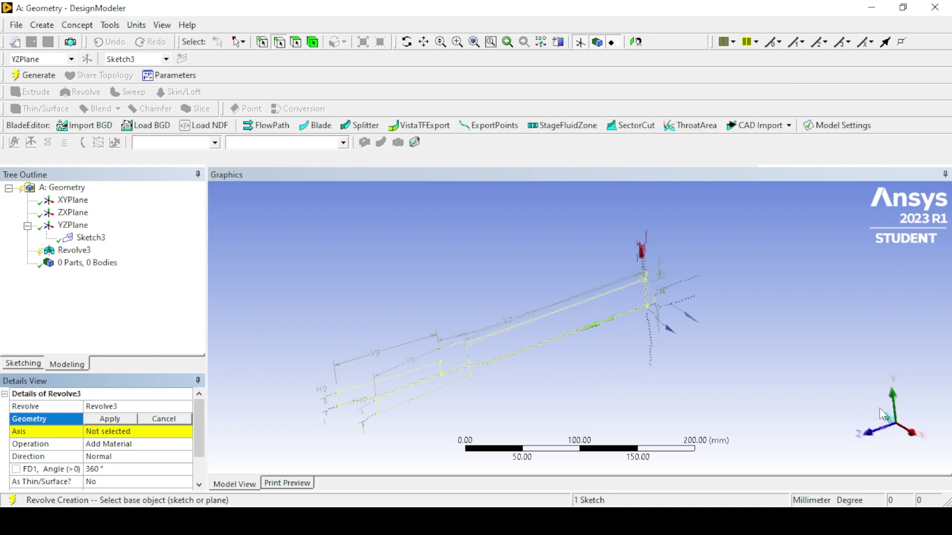
click(110, 419)
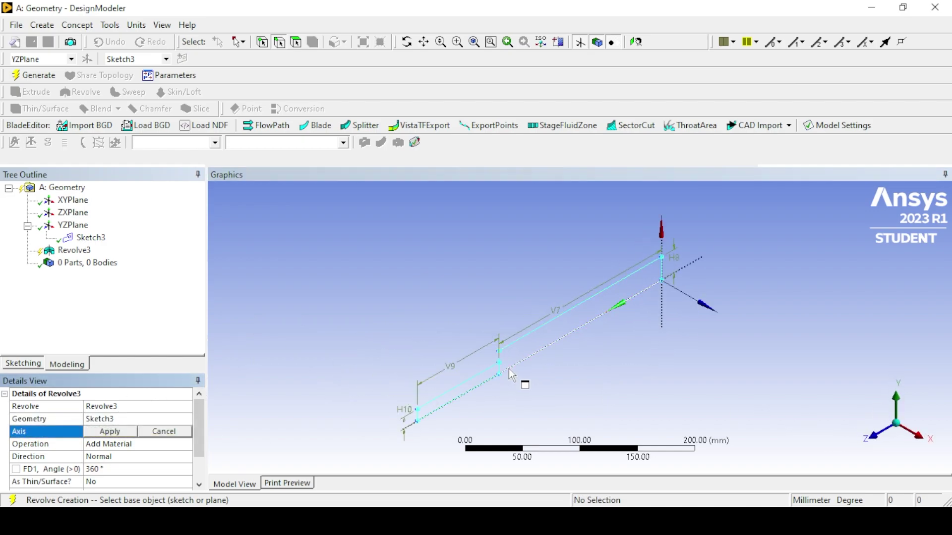
click(518, 367)
click(110, 431)
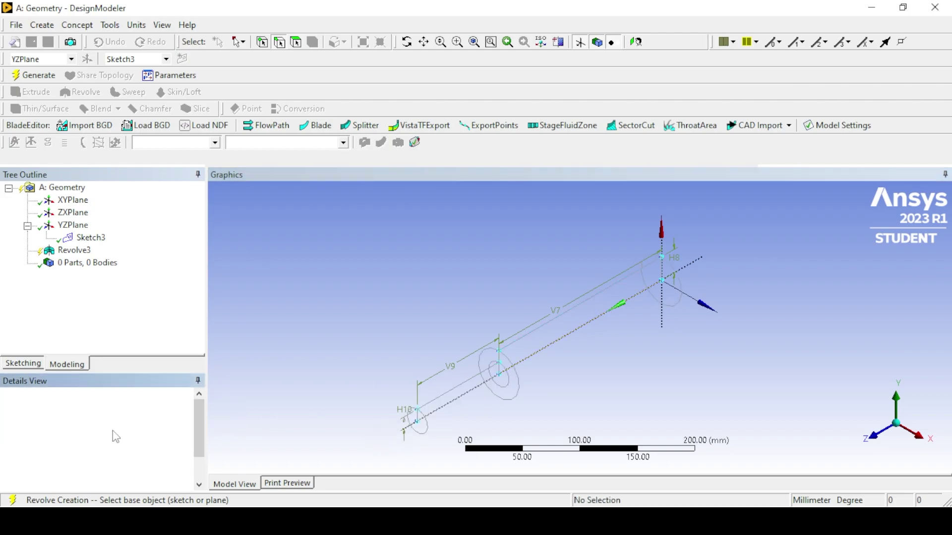
Set the revolve operation to Add Frozen and generate the stepped shaft
click(123, 444)
click(186, 444)
click(153, 457)
key(F5)
Form a new part from the two revolved solids
click(82, 276)
click(85, 288)
ctrl+click(85, 276)
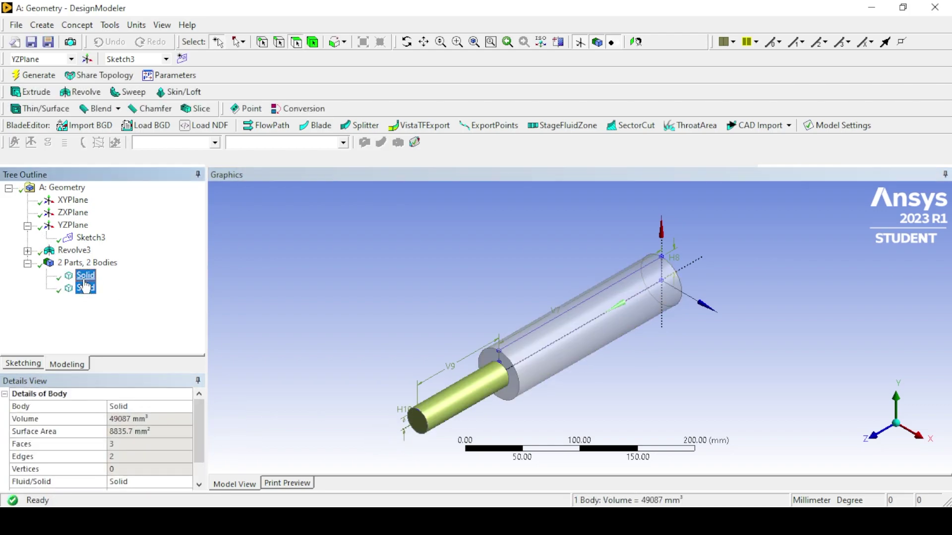
right_click(87, 278)
click(116, 331)
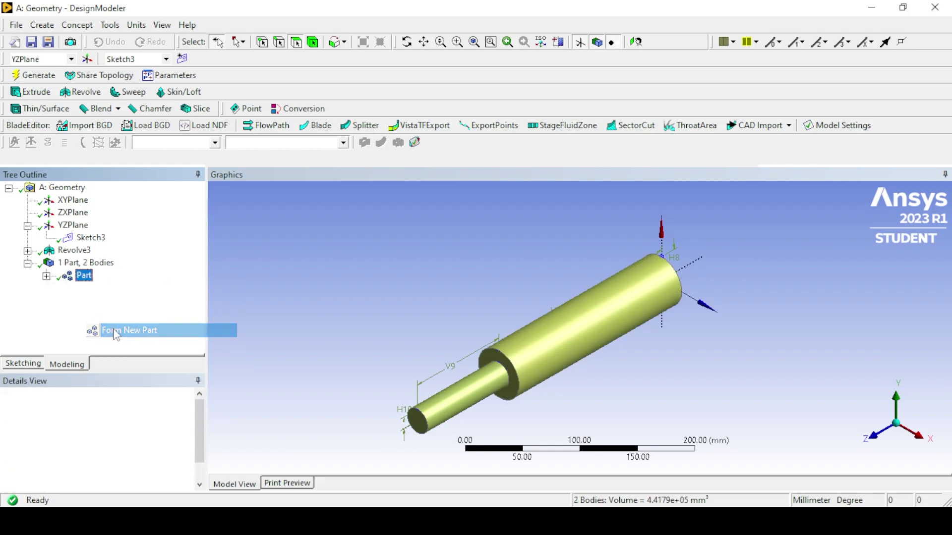
Inspect the two solids inside the new part and its Shared Topology Method setting
click(46, 276)
click(104, 287)
click(104, 300)
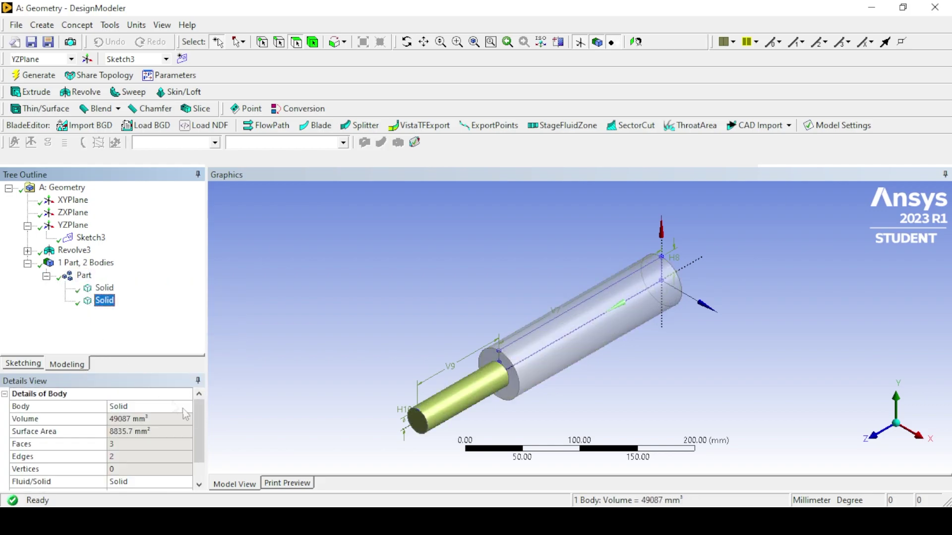
click(87, 277)
scroll(198, 417, down, 1)
click(183, 481)
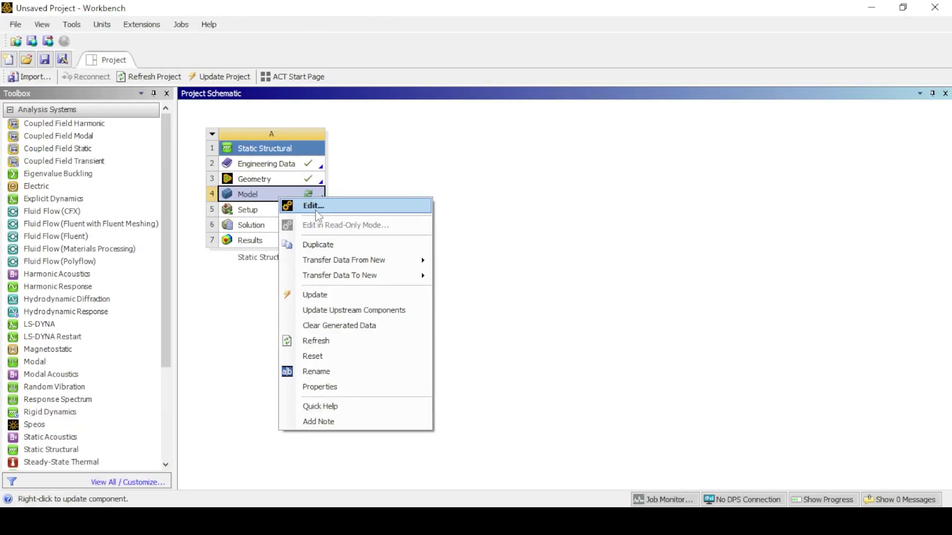
Open the static structural model in Mechanical and check the material assignment of both shaft solids
click(317, 207)
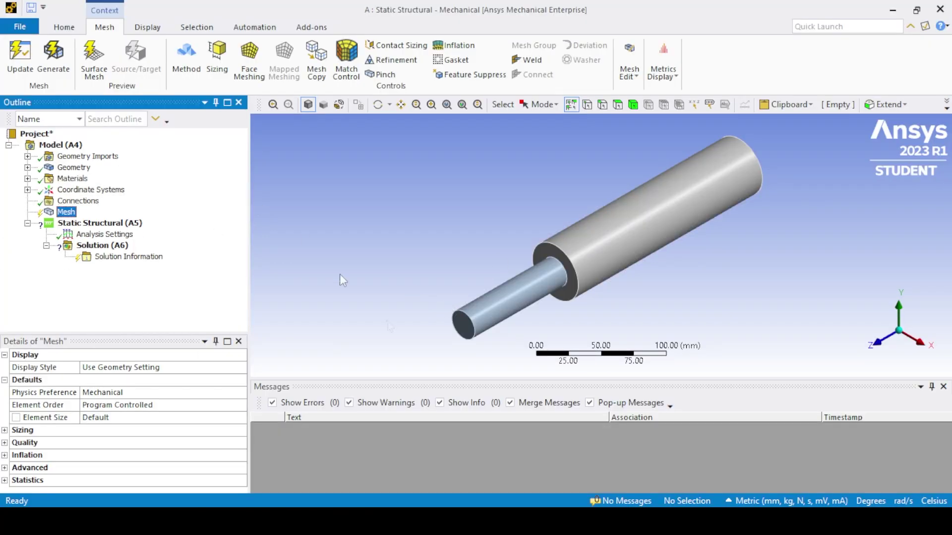
click(28, 168)
click(46, 178)
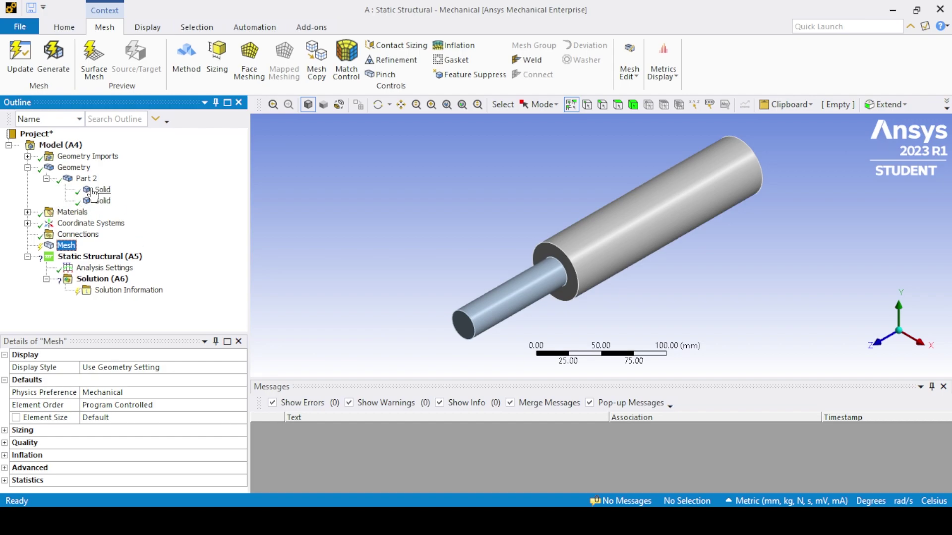
click(103, 189)
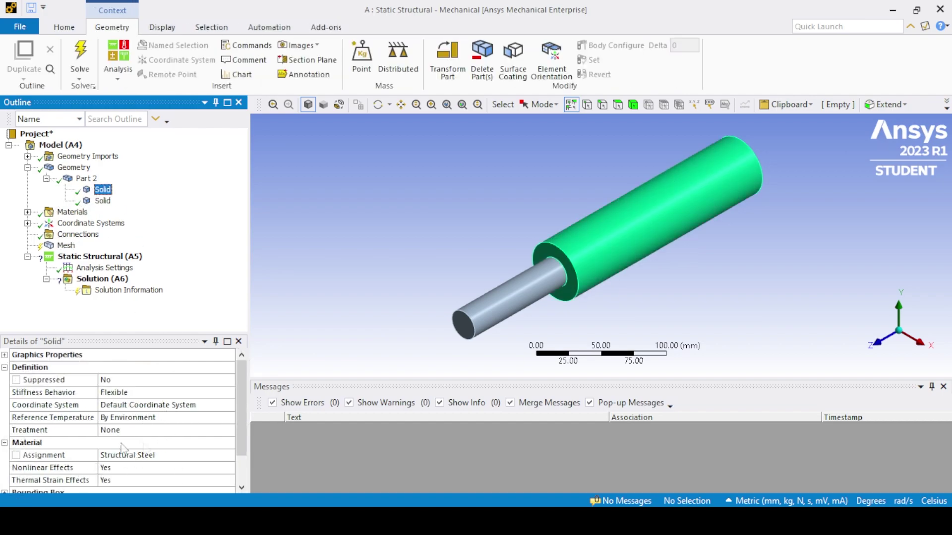
click(102, 201)
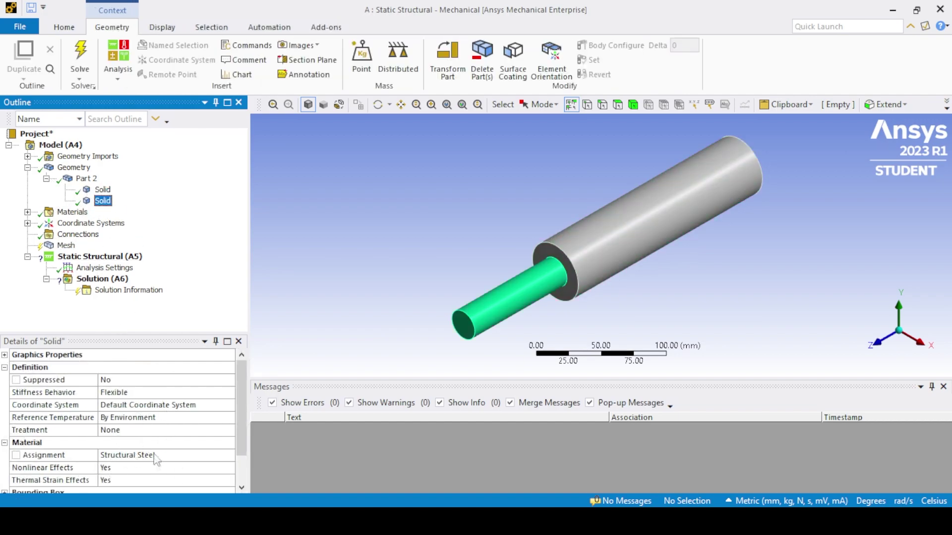
Generate the shaft's mesh with the default mesh settings
click(27, 168)
click(66, 212)
right_click(60, 209)
click(89, 251)
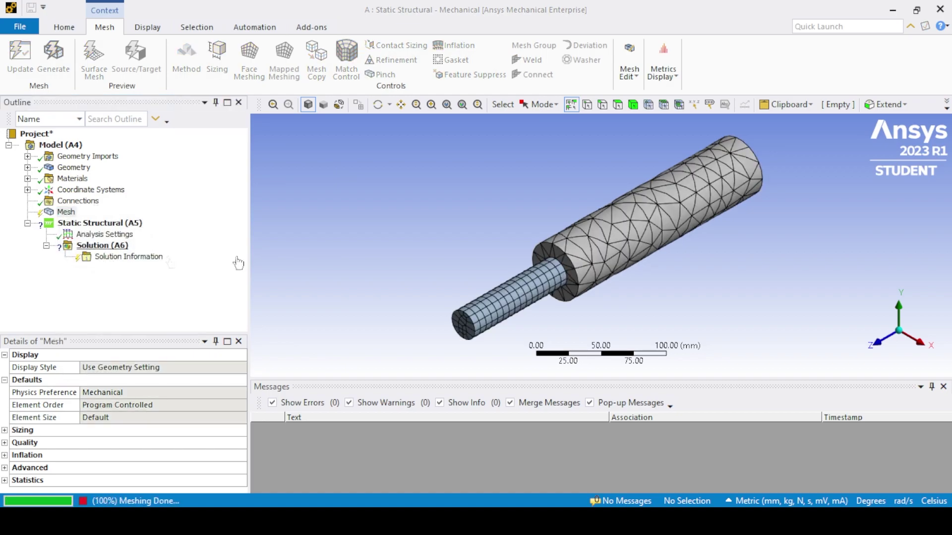
Insert a mesh sizing control and scope it to both shaft bodies
right_click(69, 211)
mouse_move(114, 223)
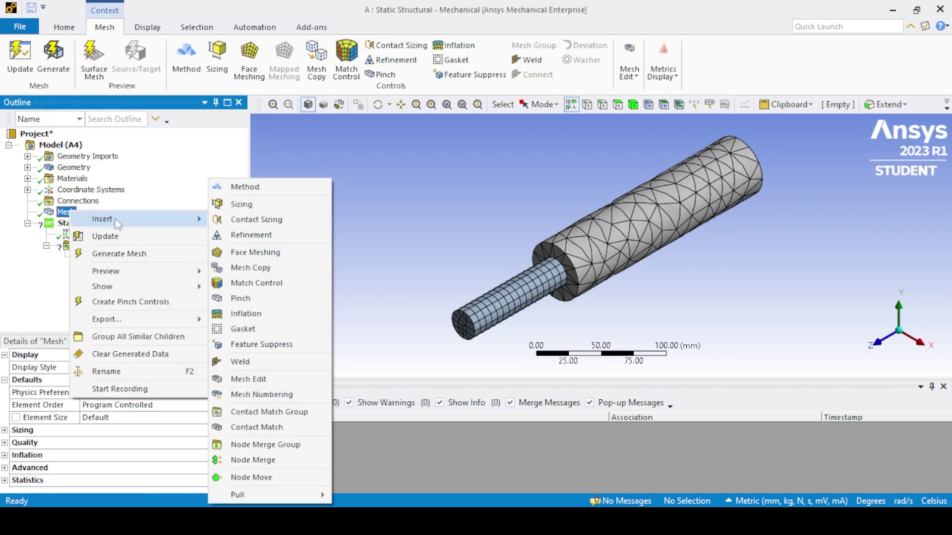
click(56, 237)
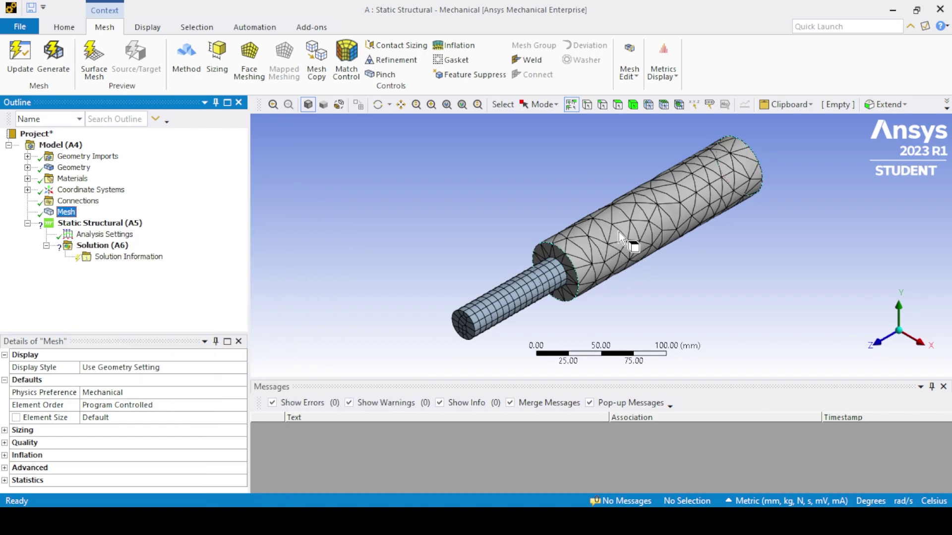
right_click(67, 213)
mouse_move(124, 217)
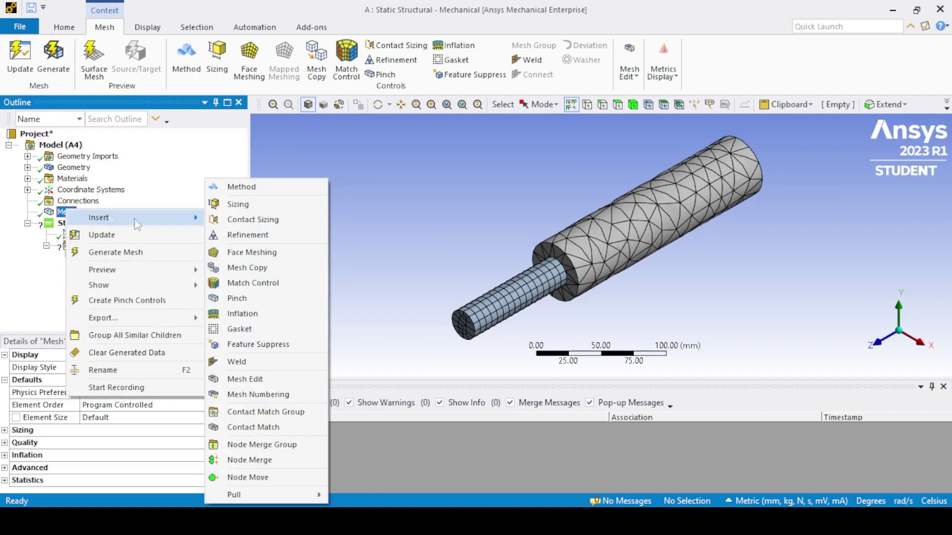
click(239, 206)
click(633, 104)
click(570, 263)
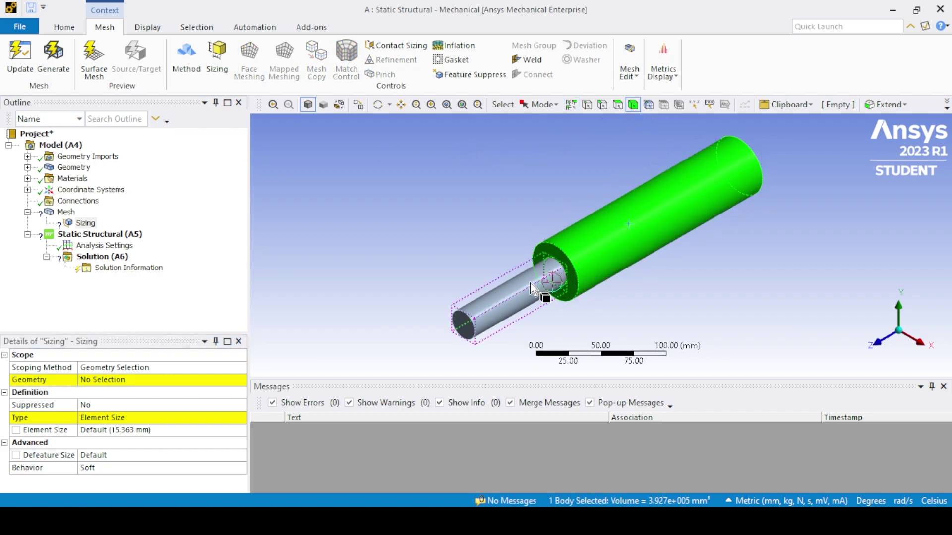
ctrl+click(540, 288)
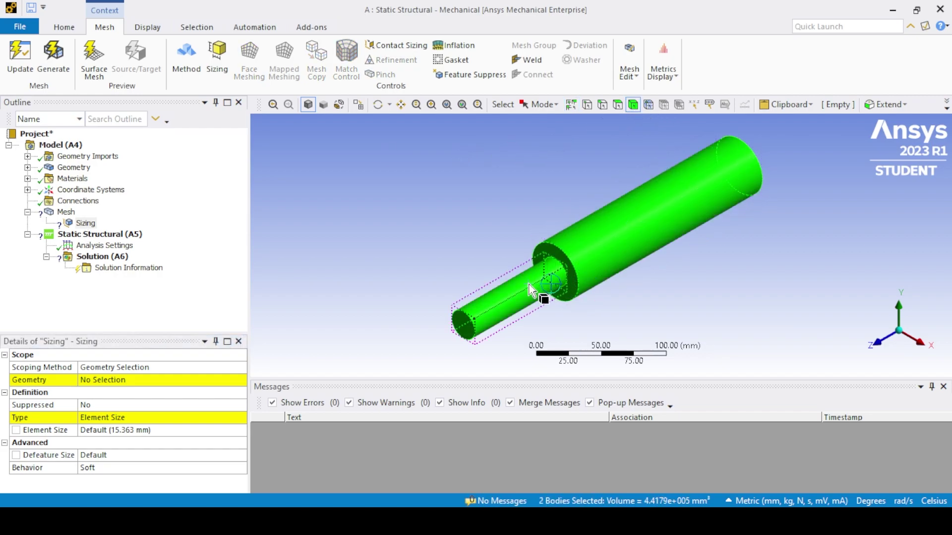
click(131, 380)
click(124, 379)
Set the body sizing's element size to 4 mm, regenerate the mesh and close the message list
click(134, 430)
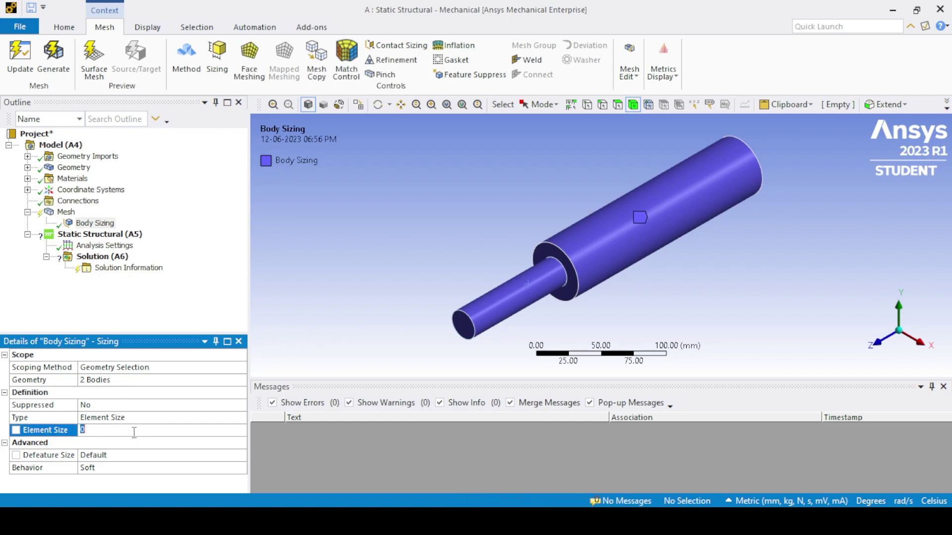
key(Return)
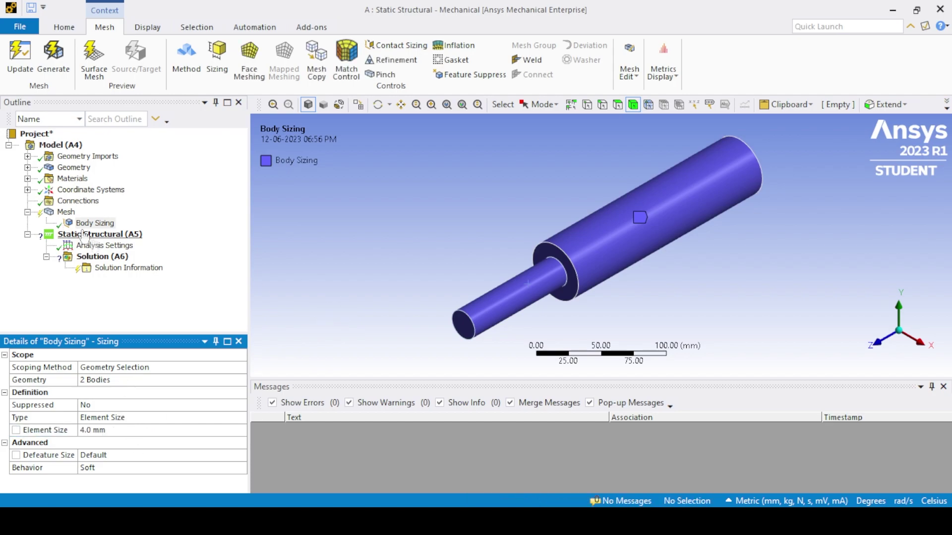
right_click(64, 212)
click(115, 253)
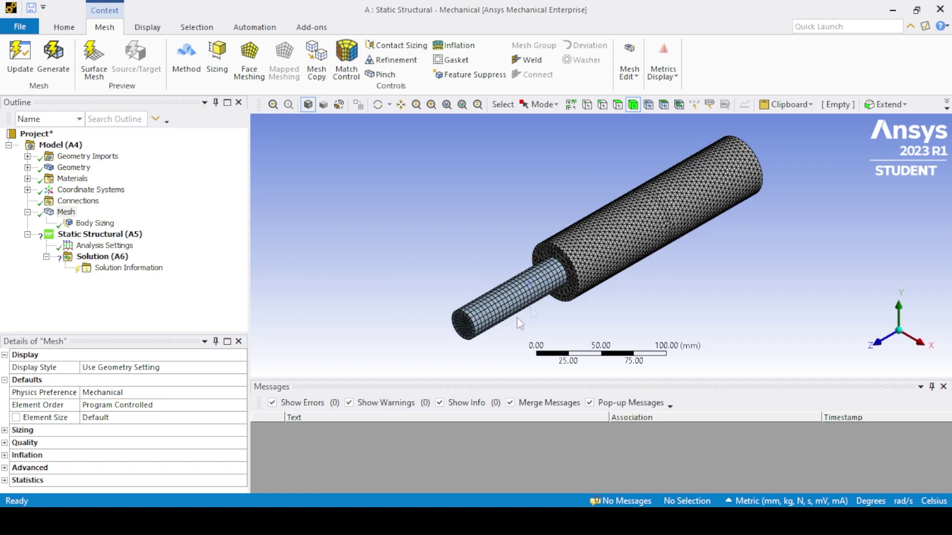
click(944, 387)
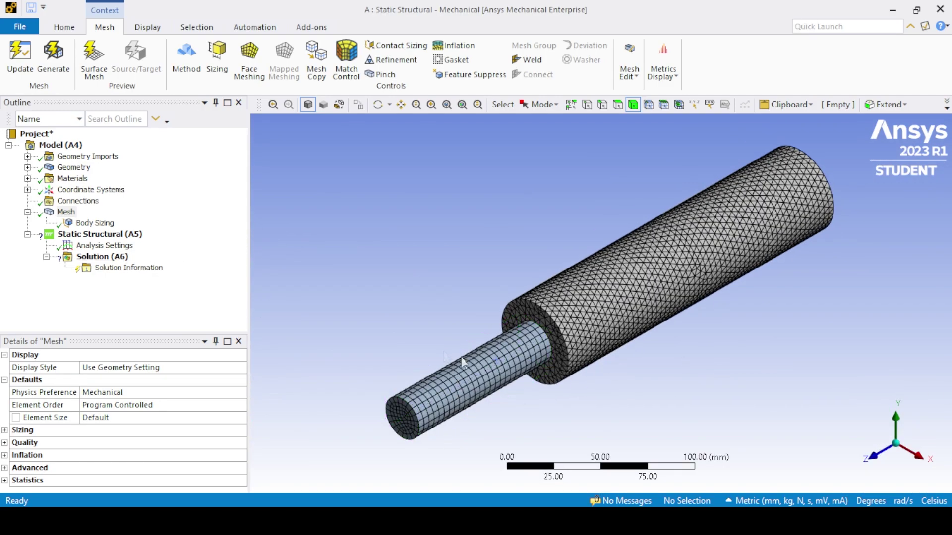
Add a fixed support on the free end face of the shaft's larger cylinder
click(71, 237)
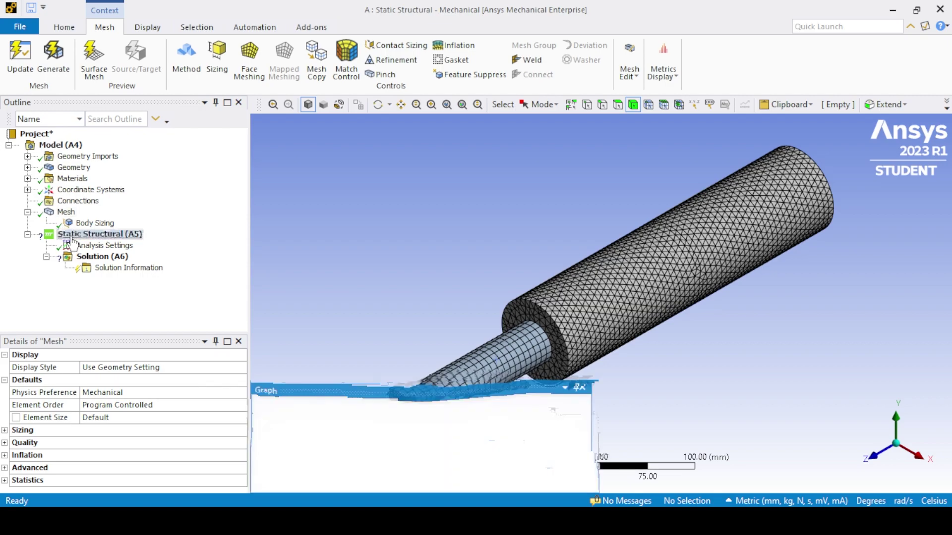
right_click(72, 242)
mouse_move(198, 245)
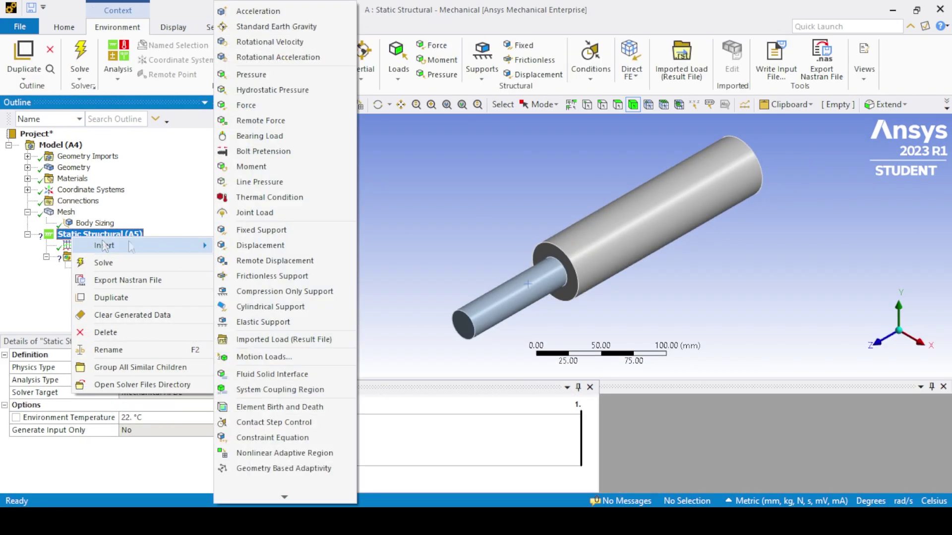
click(251, 231)
middle_drag(719, 221, 615, 244)
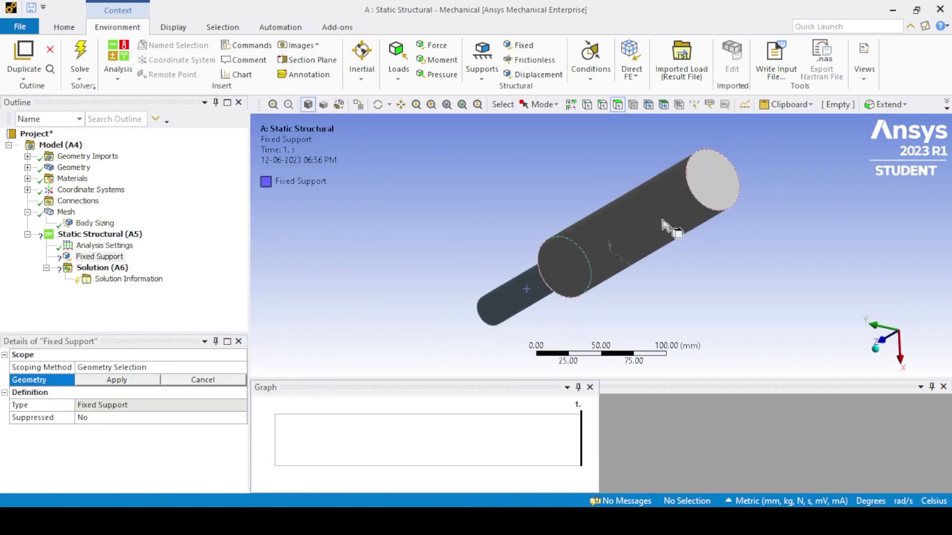
click(701, 181)
click(117, 380)
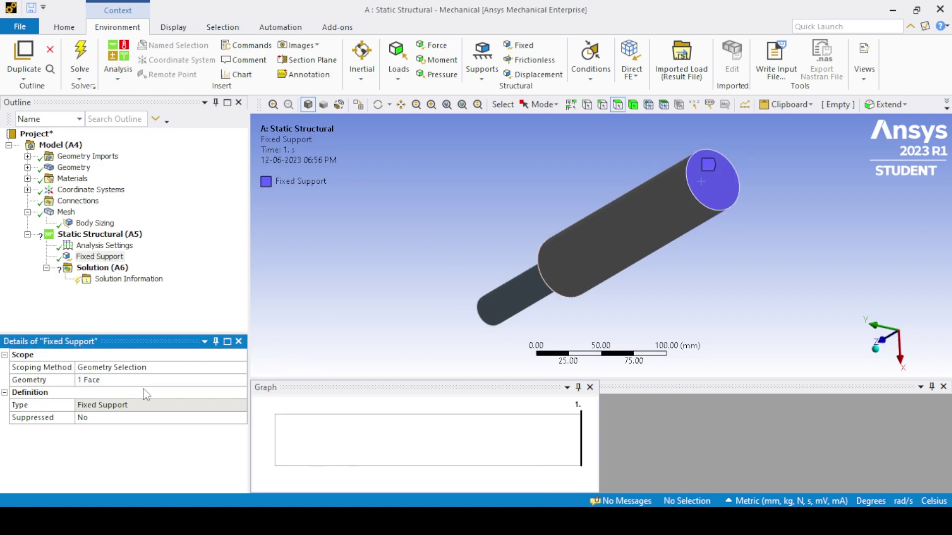
Insert a force on the free end face of the shaft's smaller cylinder
middle_drag(377, 310, 518, 300)
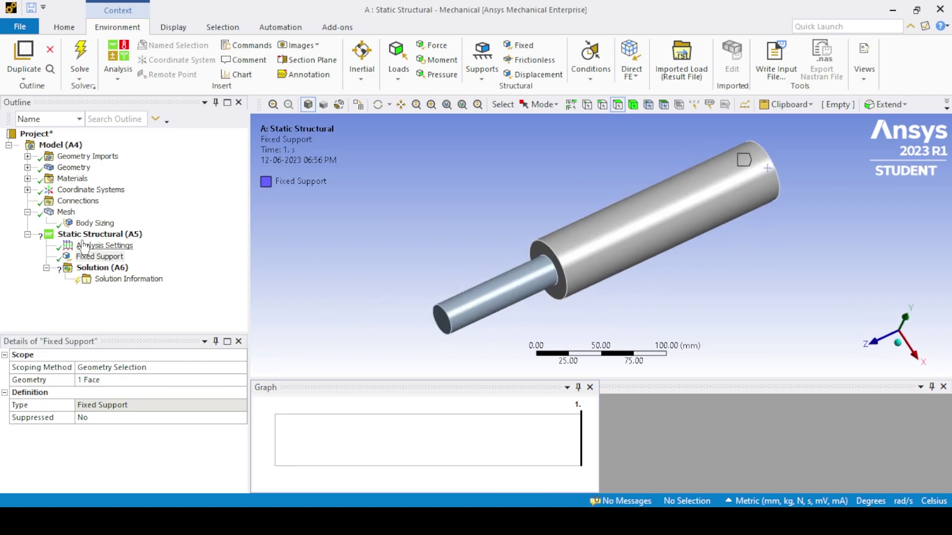
click(86, 235)
right_click(84, 237)
mouse_move(151, 248)
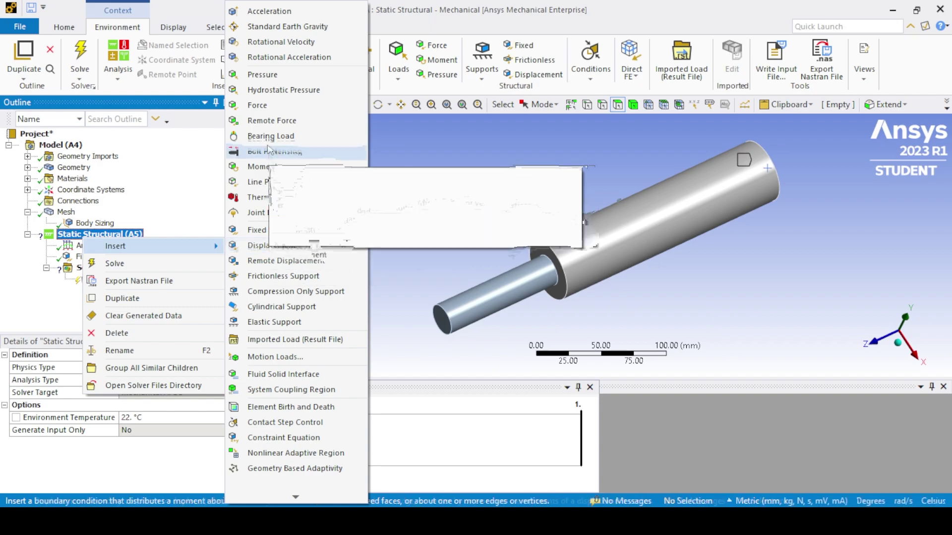
click(262, 106)
middle_drag(363, 229, 472, 297)
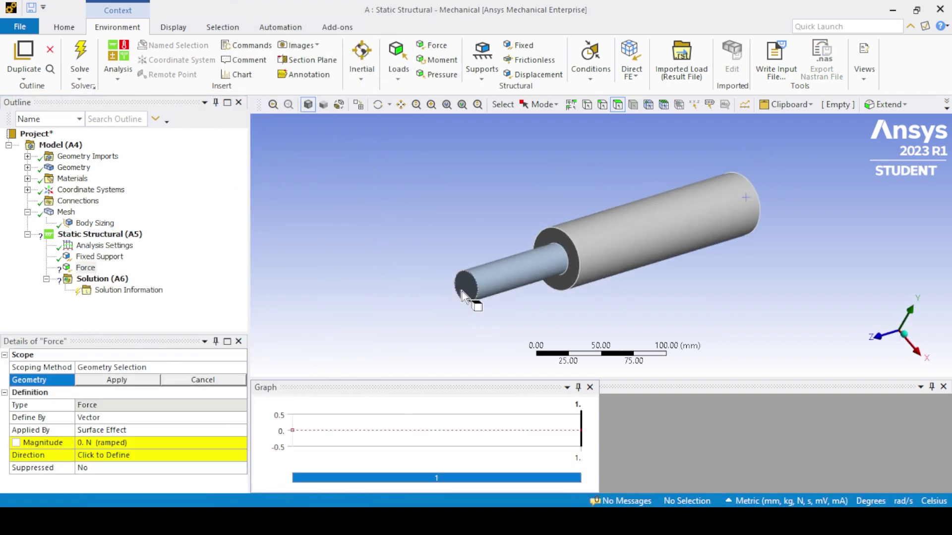
click(466, 288)
click(117, 380)
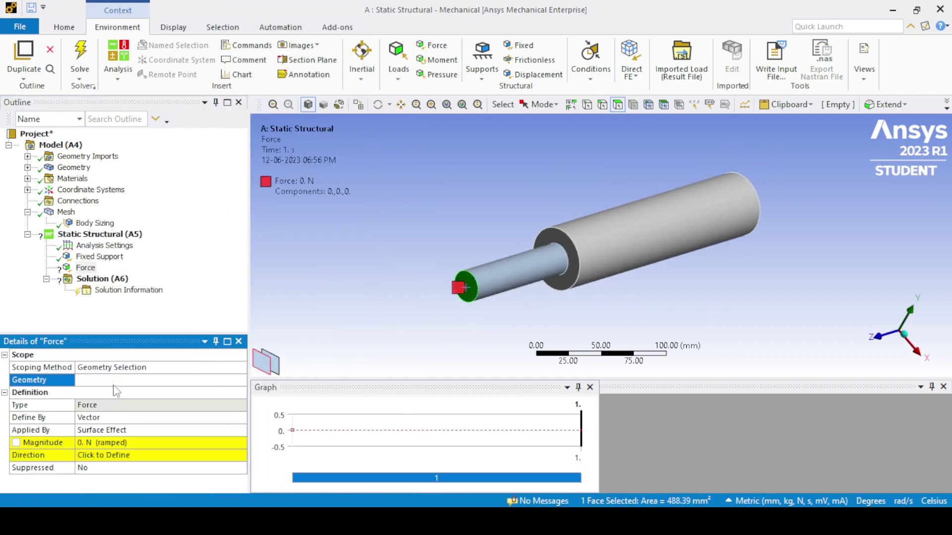
Define the force by components with a Z component of 80000 N
click(123, 417)
click(240, 417)
click(168, 428)
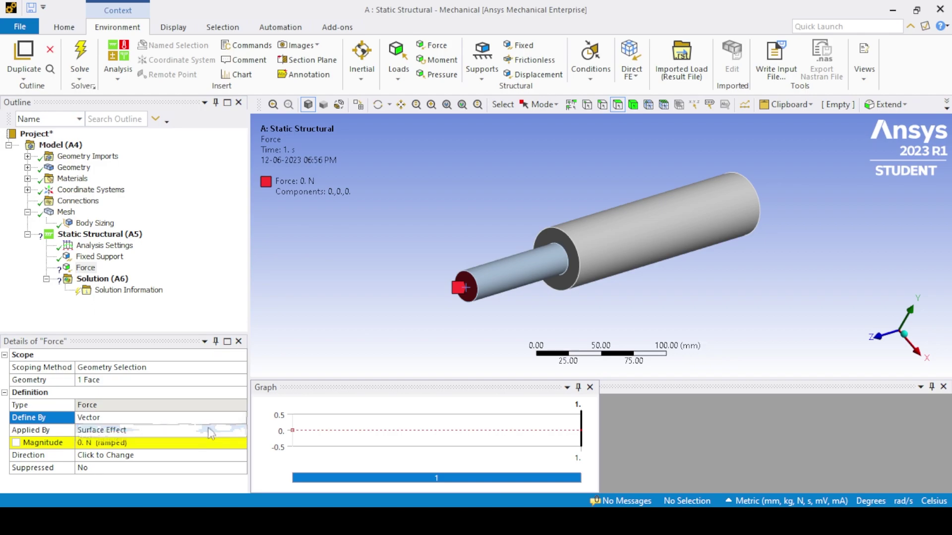
click(96, 468)
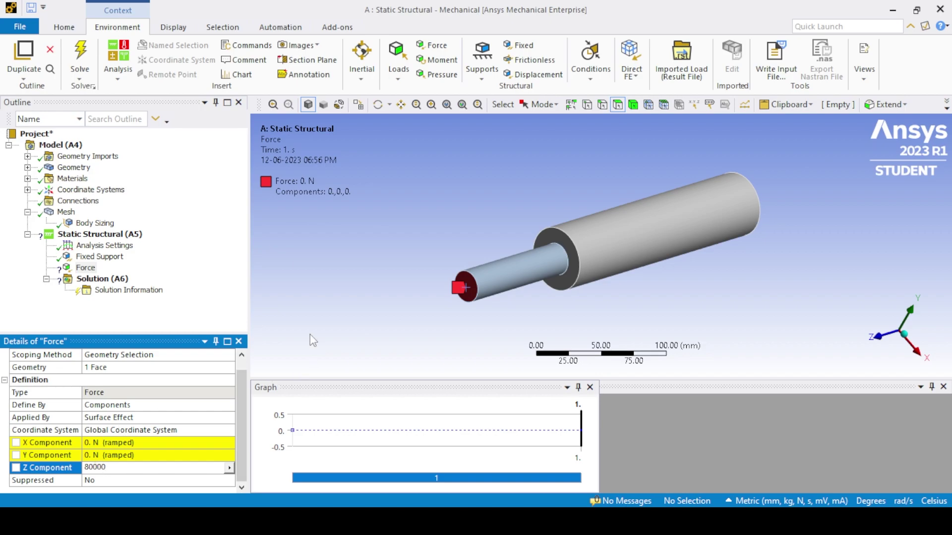
key(Return)
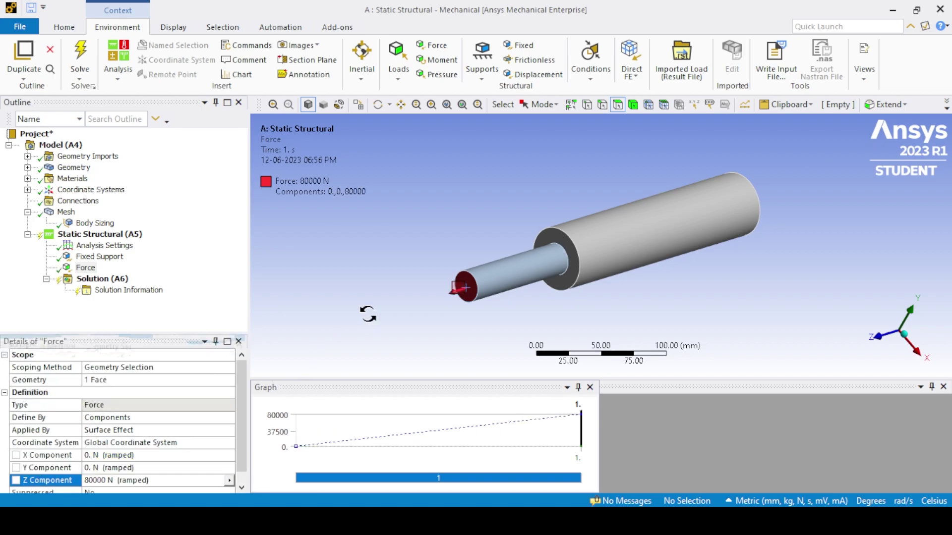
scroll(406, 267, up, 5)
middle_drag(409, 274, 412, 309)
scroll(551, 297, down, 5)
scroll(551, 295, down, 2)
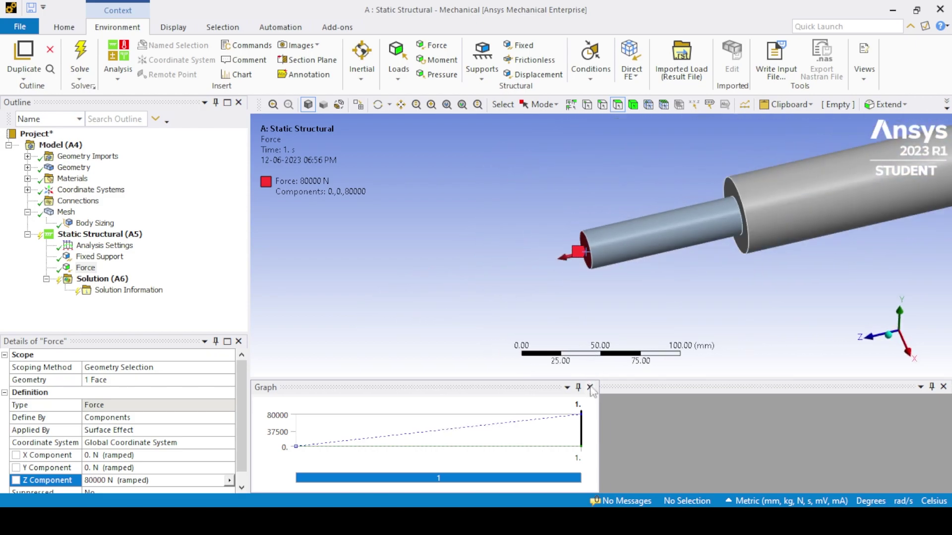
Solve the static structural analysis and close the graph to enlarge the model view
right_click(81, 236)
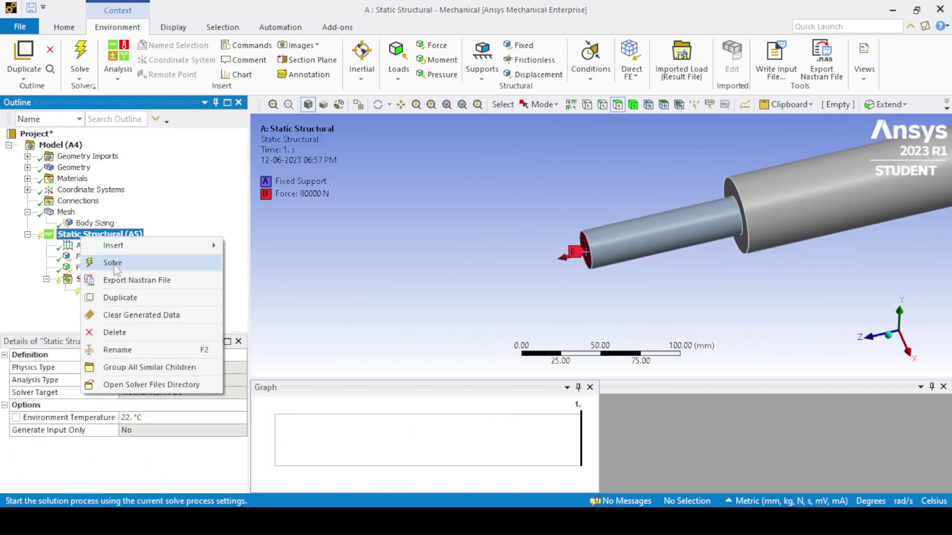
click(114, 262)
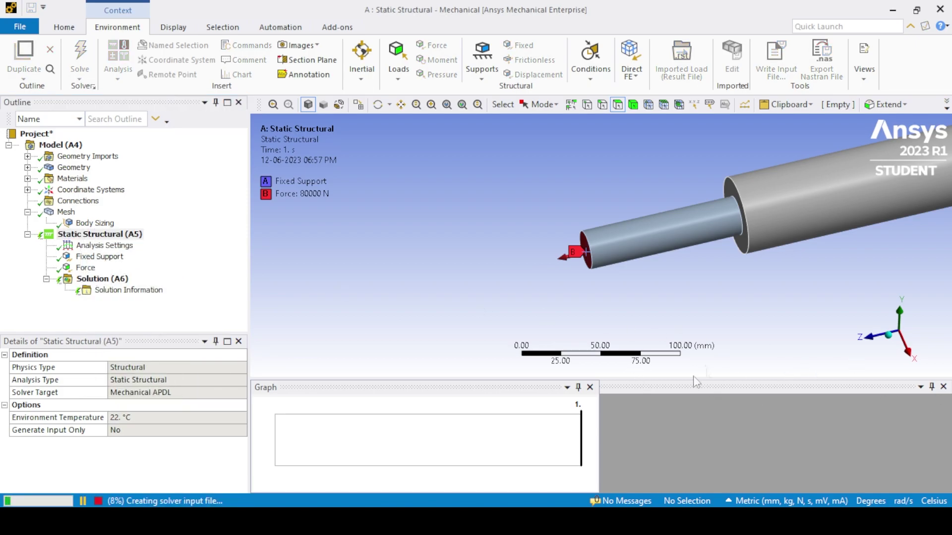
drag(691, 378, 662, 414)
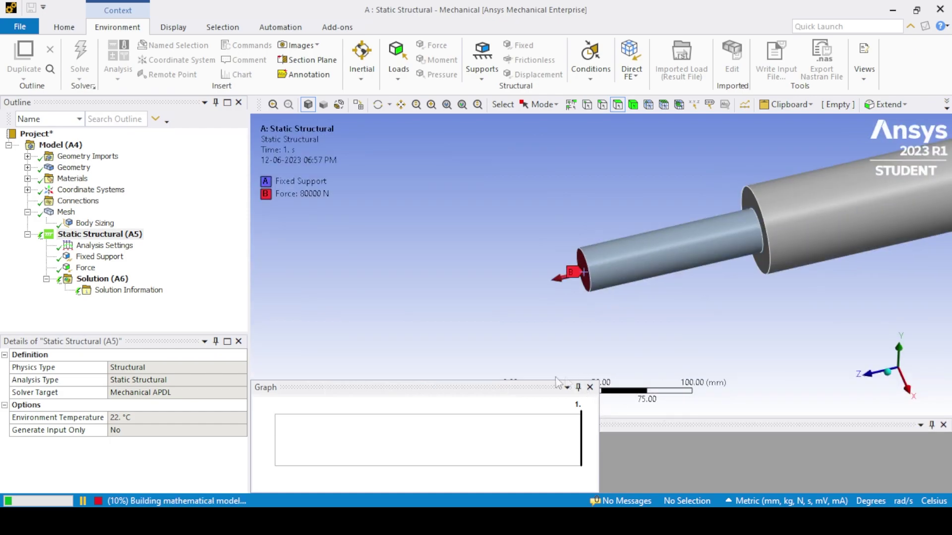
click(589, 387)
drag(595, 416, 606, 428)
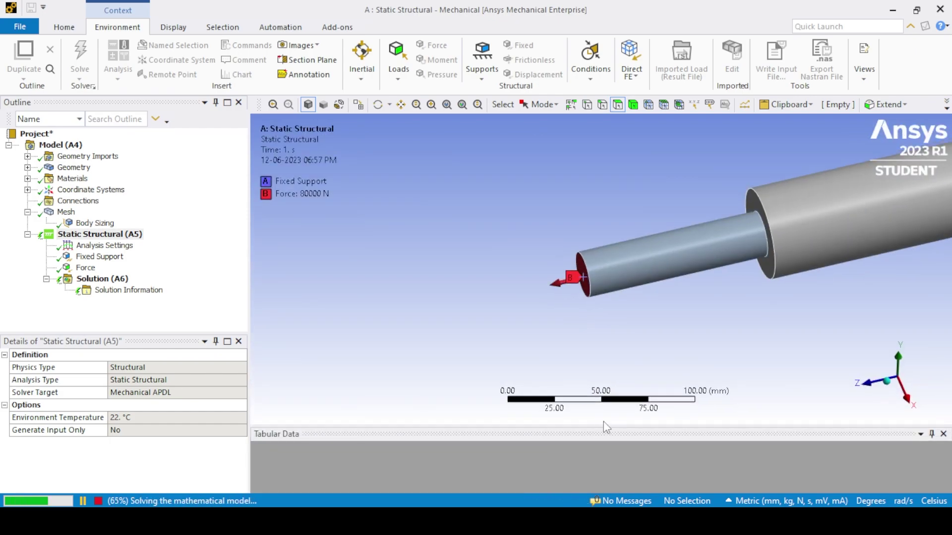
click(887, 384)
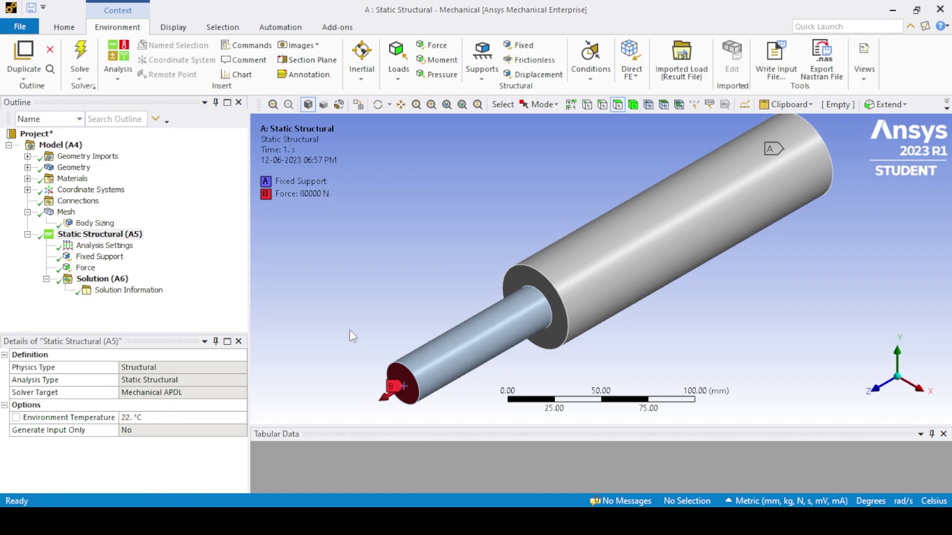
Insert a total deformation result in the solution, scoped to both shaft bodies
right_click(97, 279)
mouse_move(149, 289)
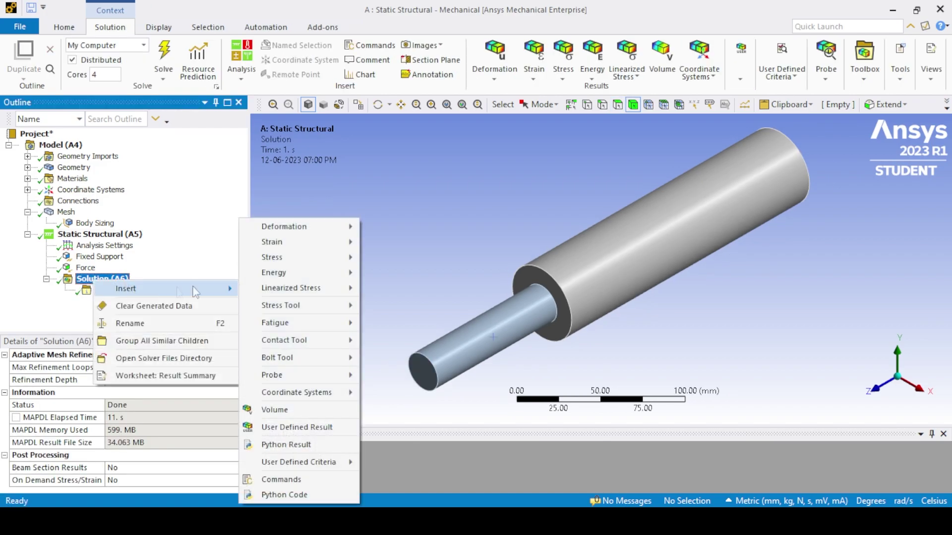
mouse_move(298, 227)
click(392, 227)
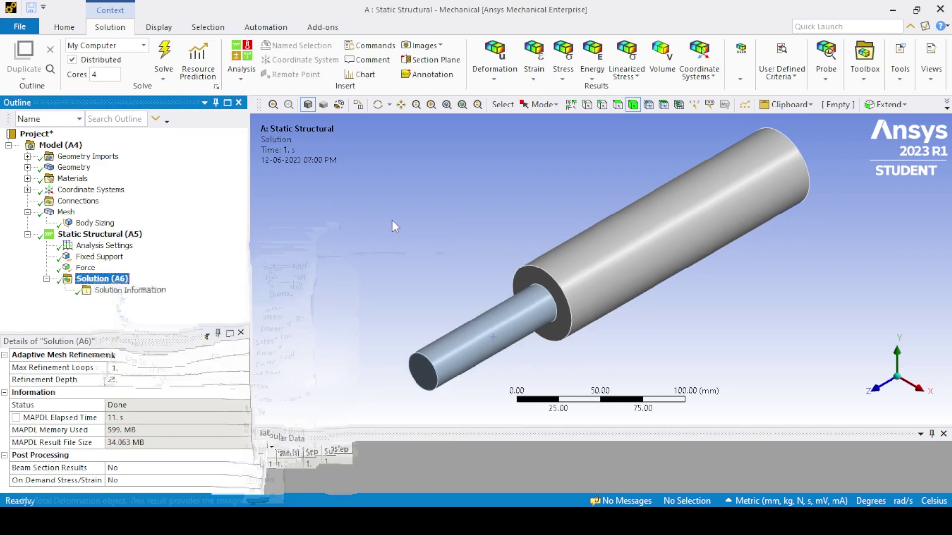
click(499, 314)
ctrl+click(580, 280)
click(134, 380)
click(149, 380)
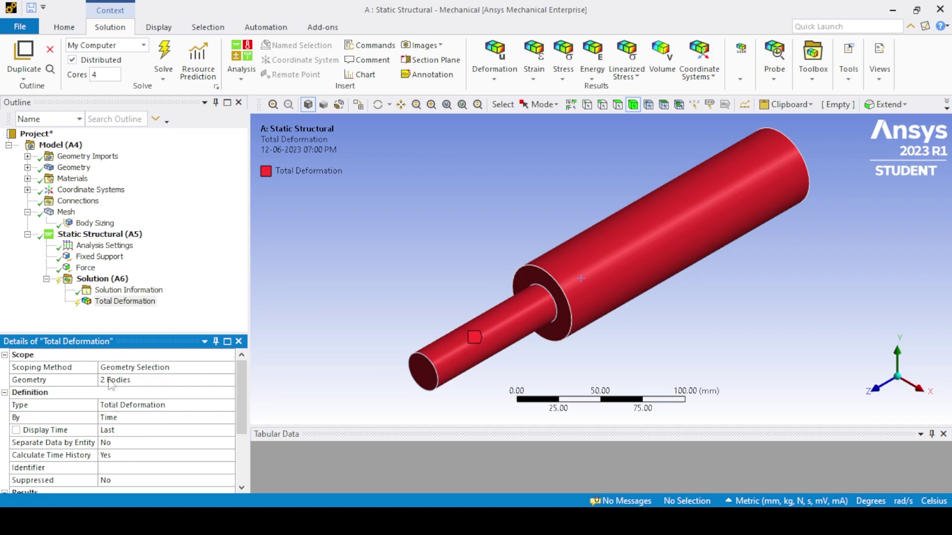
Rename the total deformation result as u3
click(114, 304)
click(117, 304)
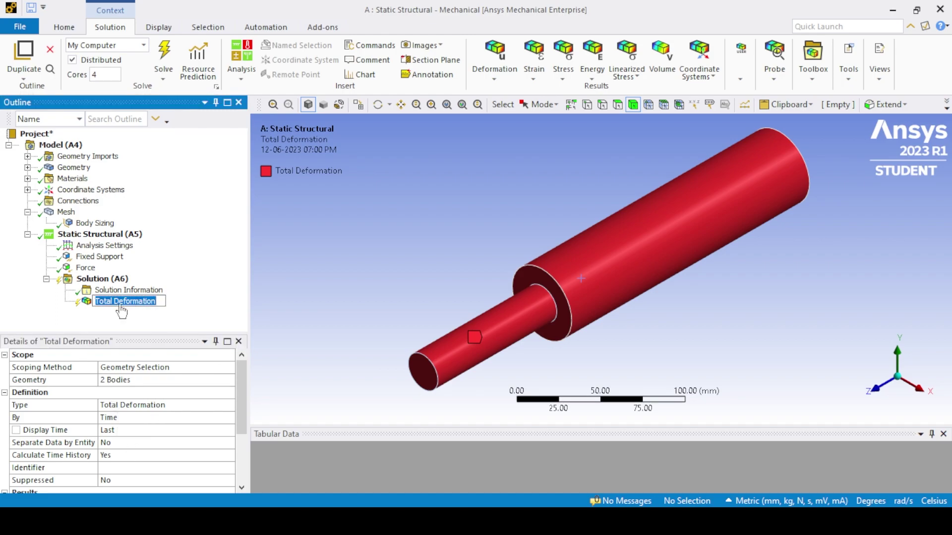
text(u3)
key(Return)
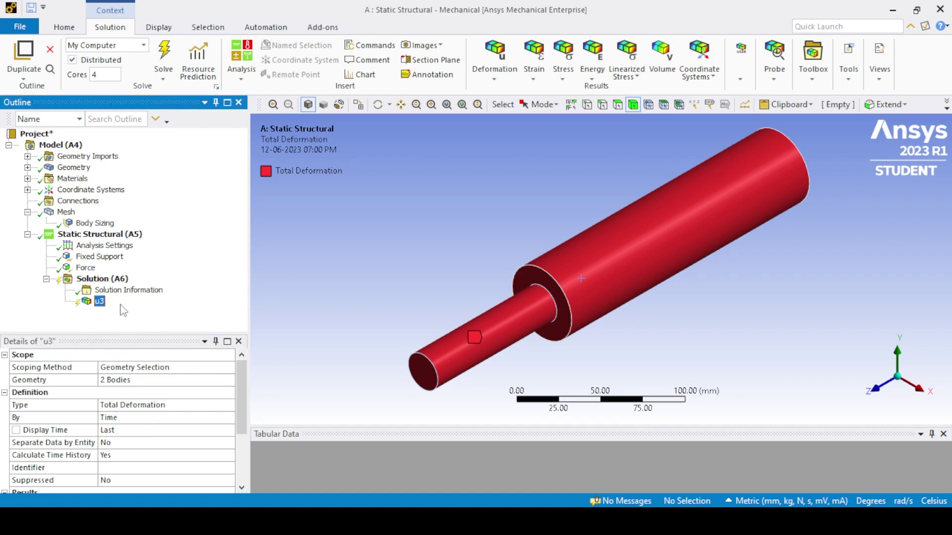
Insert another total deformation result in the solution, scoped to the ring-shaped shoulder face where the shaft steps down
click(102, 278)
right_click(101, 279)
mouse_move(233, 288)
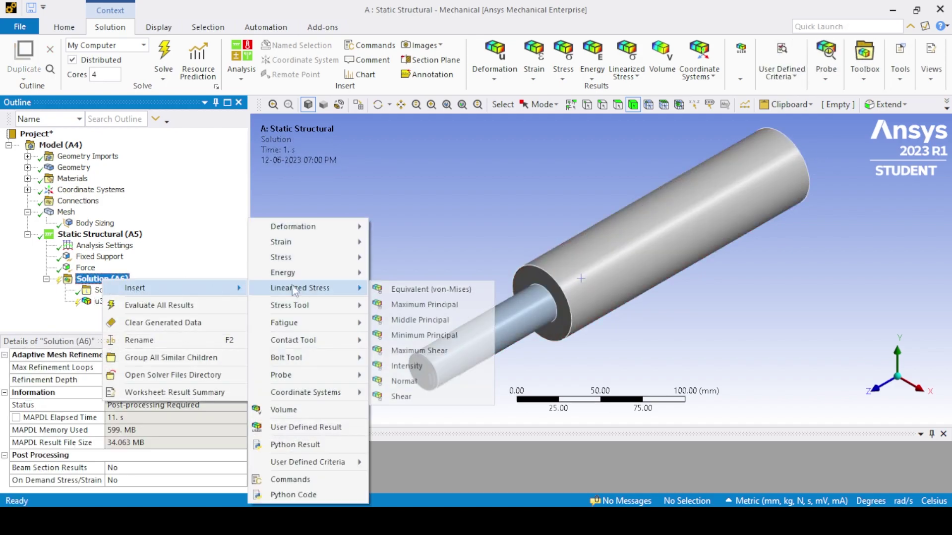
mouse_move(307, 226)
click(402, 221)
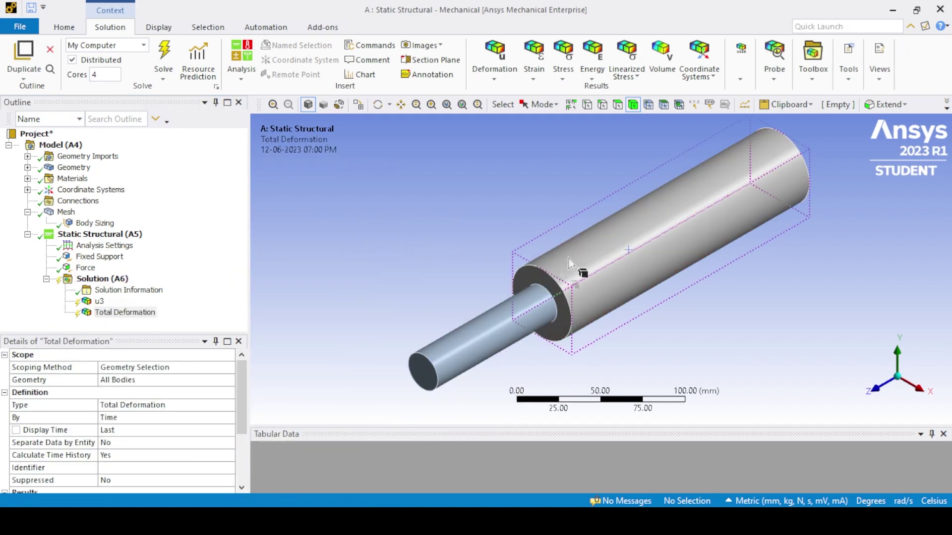
click(619, 105)
click(544, 281)
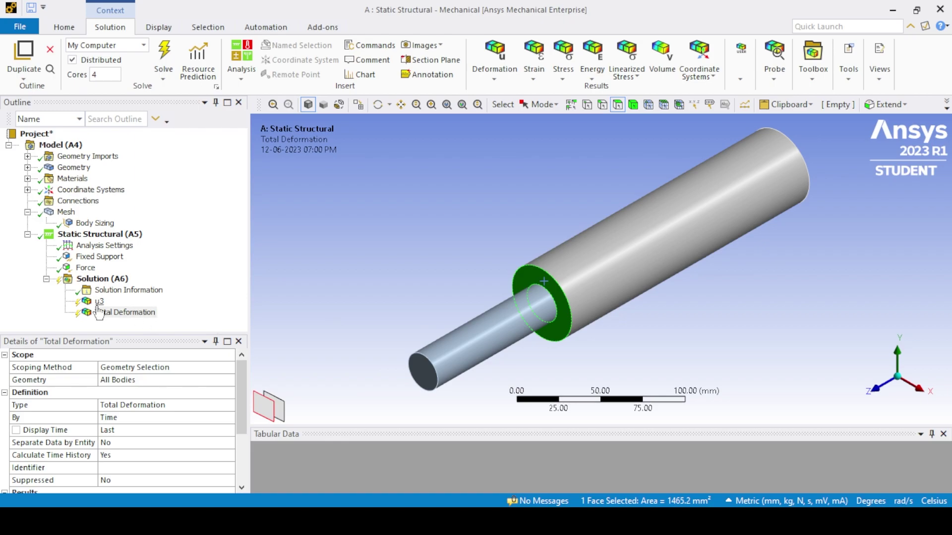
click(124, 381)
click(119, 380)
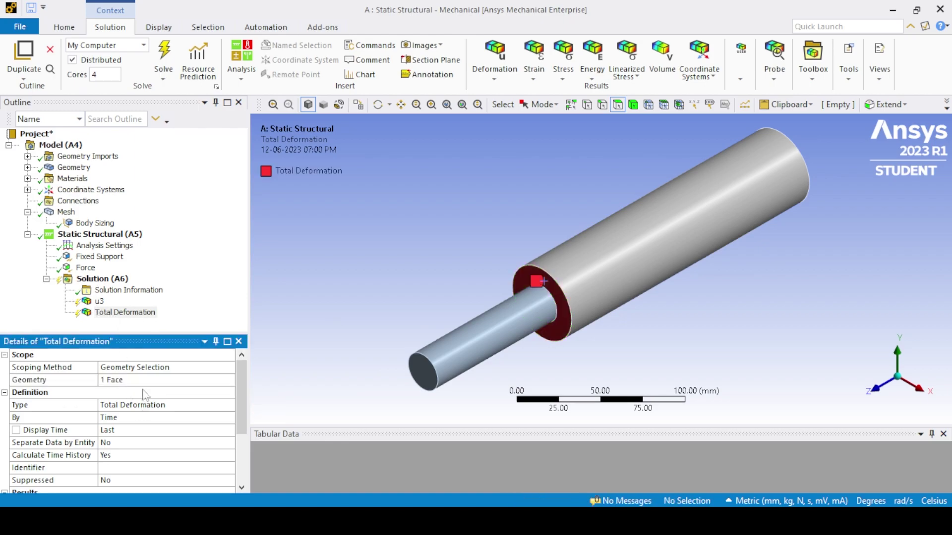
Rename the total deformation result on the shoulder face as u2
click(108, 313)
click(108, 312)
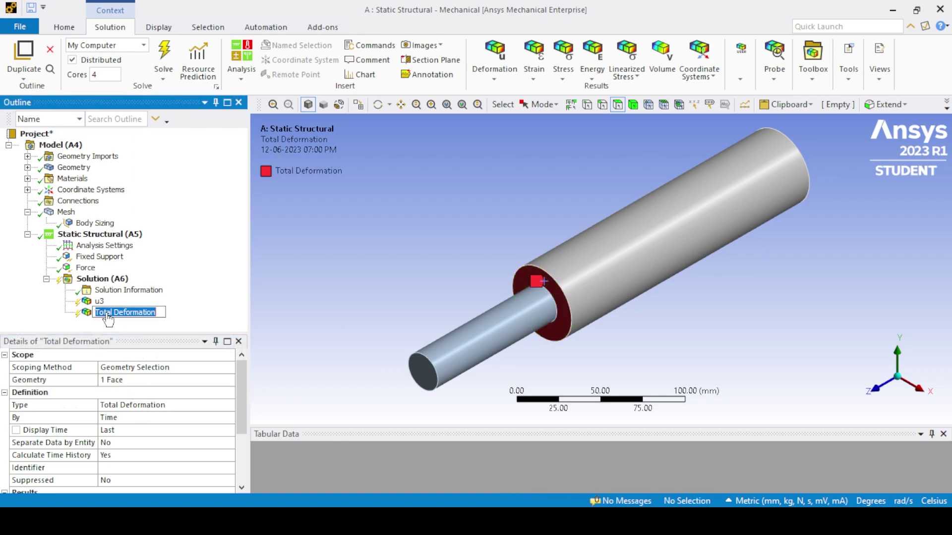
text(u2)
key(Return)
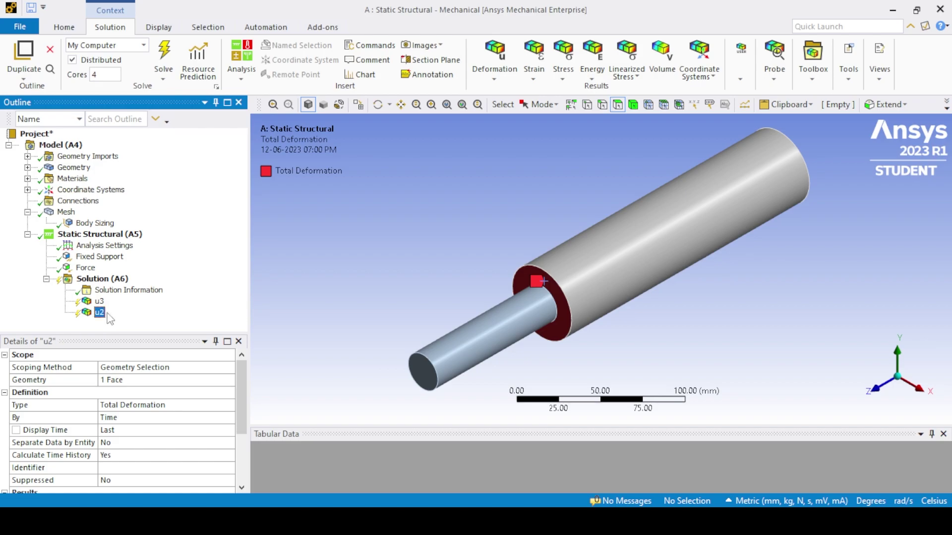
Insert a normal elastic strain result scoped to the larger-diameter shaft body, oriented along the Z axis
right_click(101, 280)
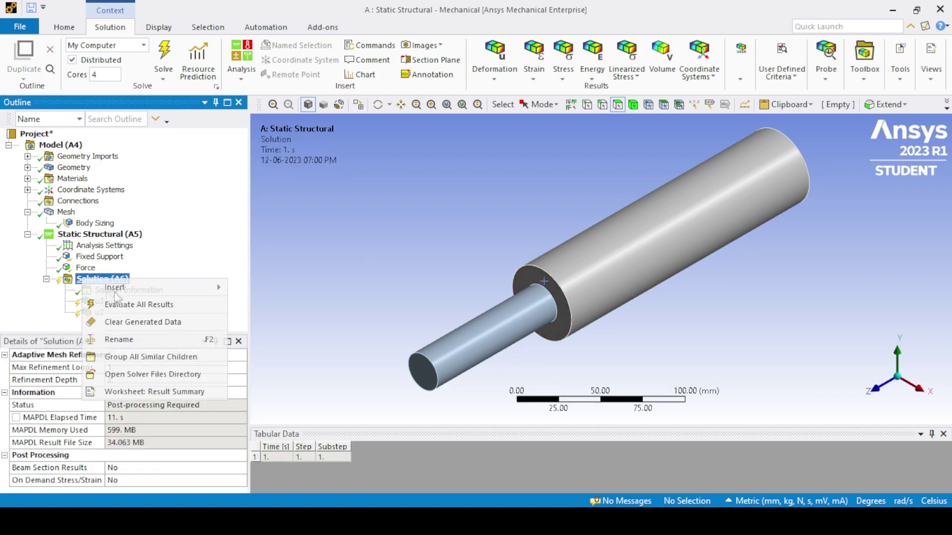
mouse_move(164, 288)
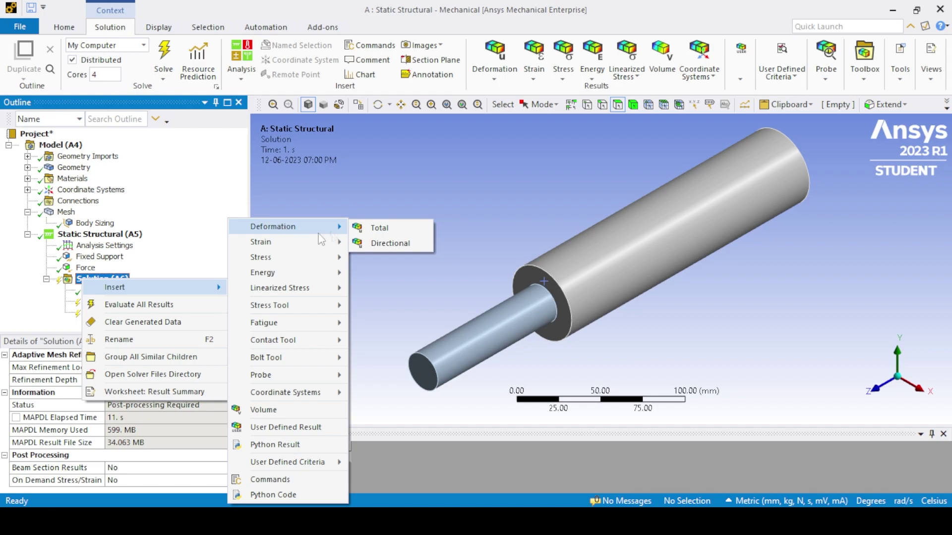
mouse_move(265, 242)
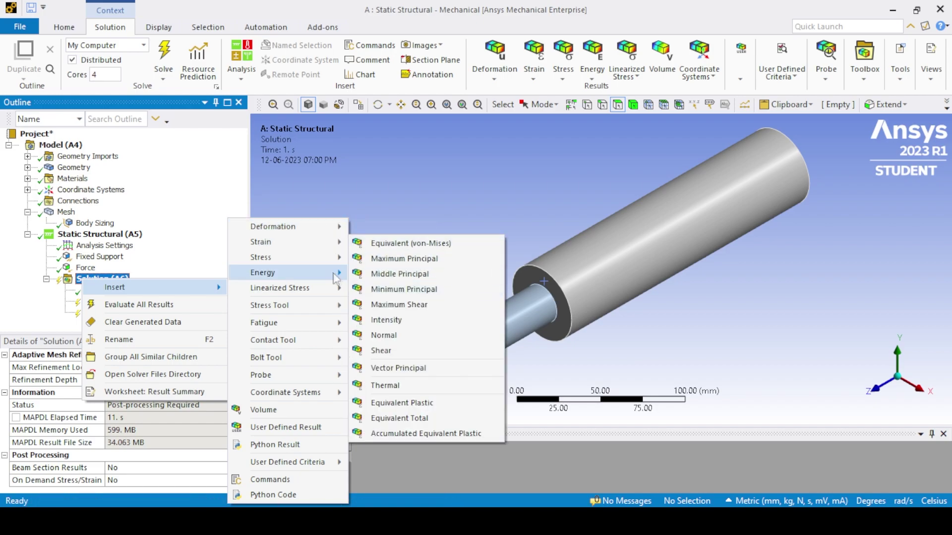
click(384, 335)
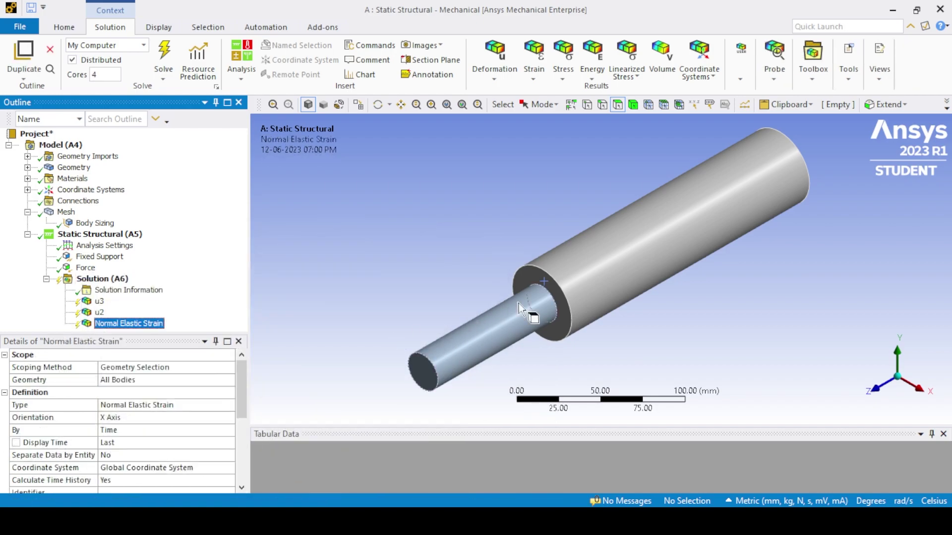
click(640, 269)
click(149, 380)
click(131, 380)
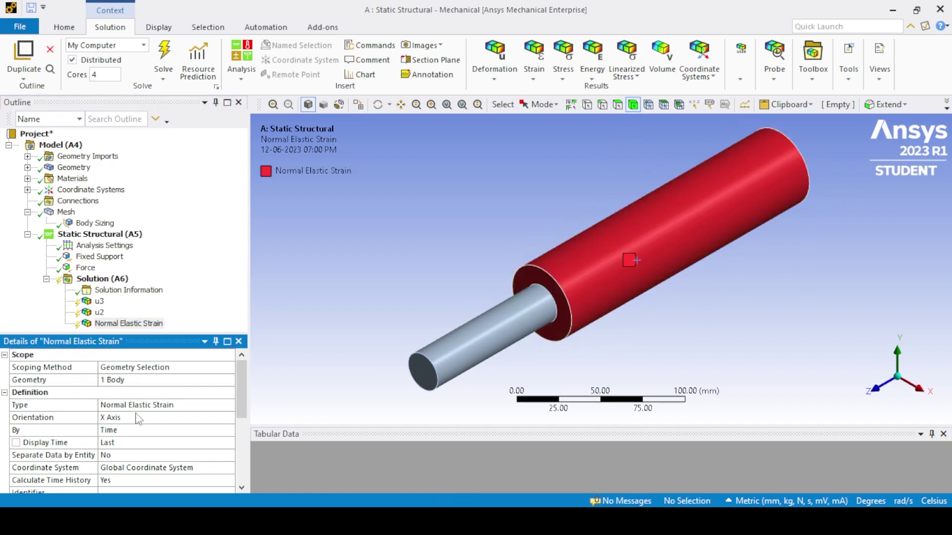
click(138, 419)
click(228, 418)
click(152, 450)
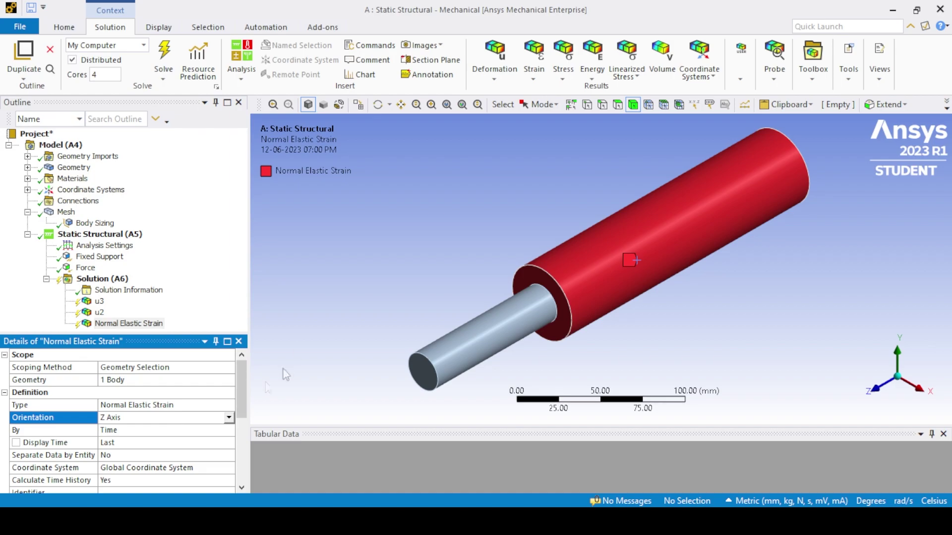
Insert a second normal elastic strain result scoped to the smaller-diameter shaft body, oriented along the Z axis
click(102, 279)
right_click(107, 281)
mouse_move(140, 289)
mouse_move(286, 283)
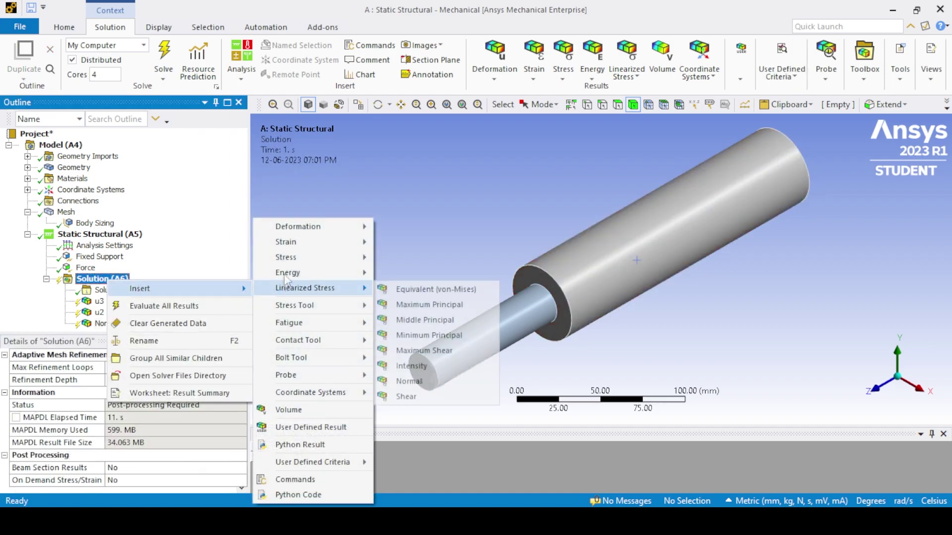
mouse_move(298, 242)
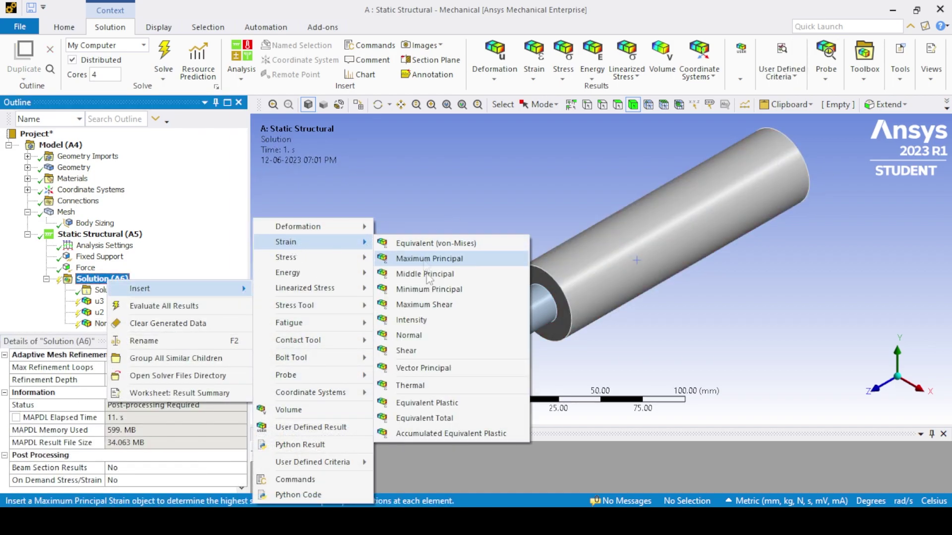
click(409, 336)
click(138, 380)
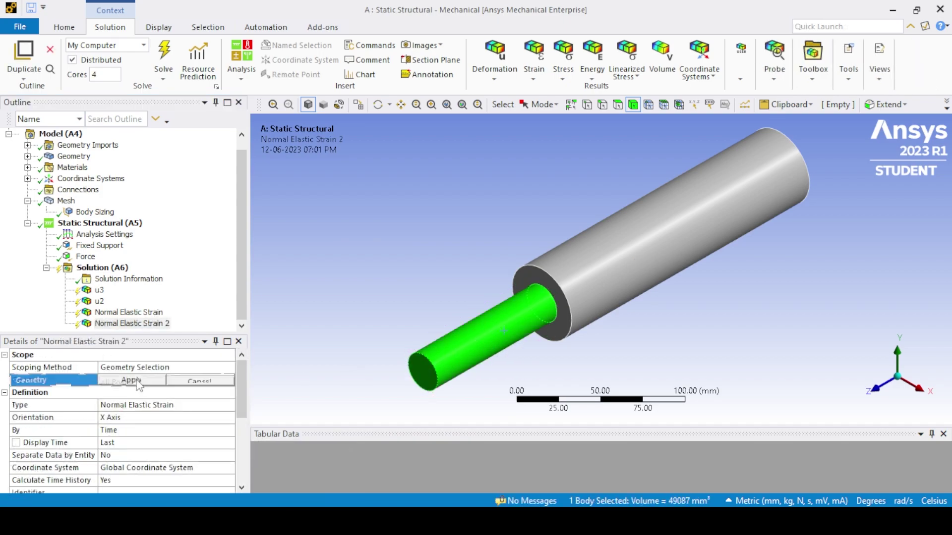
click(134, 380)
click(128, 418)
click(221, 417)
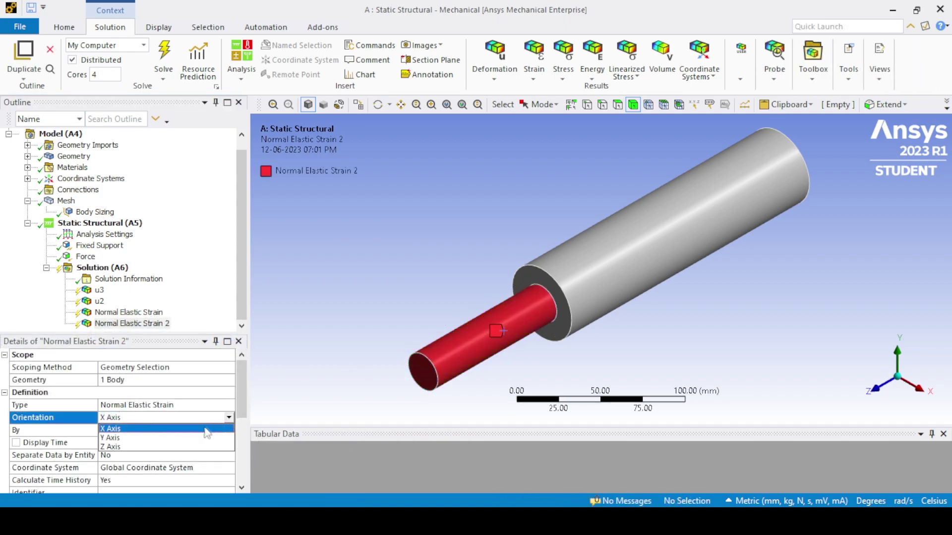
click(208, 446)
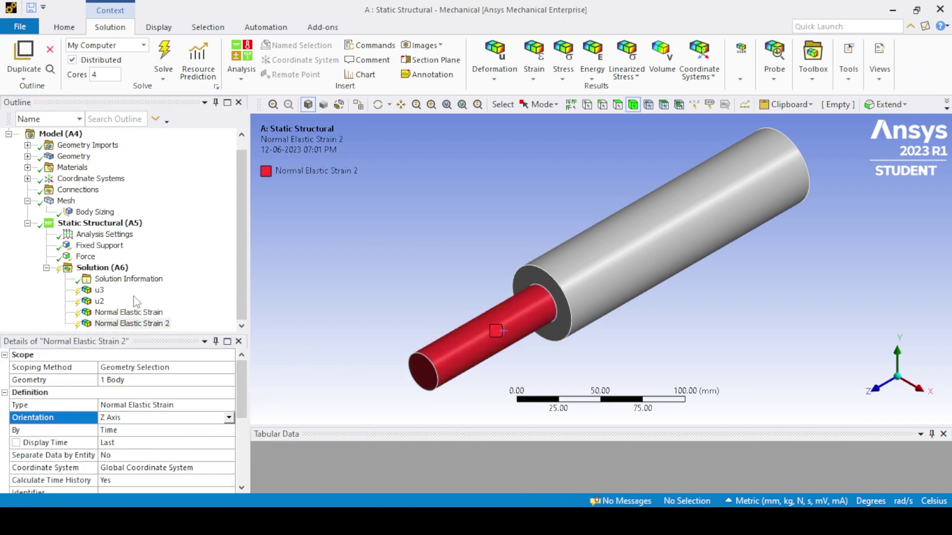
Rename the larger body's normal elastic strain result as strain element 1
click(130, 312)
click(128, 315)
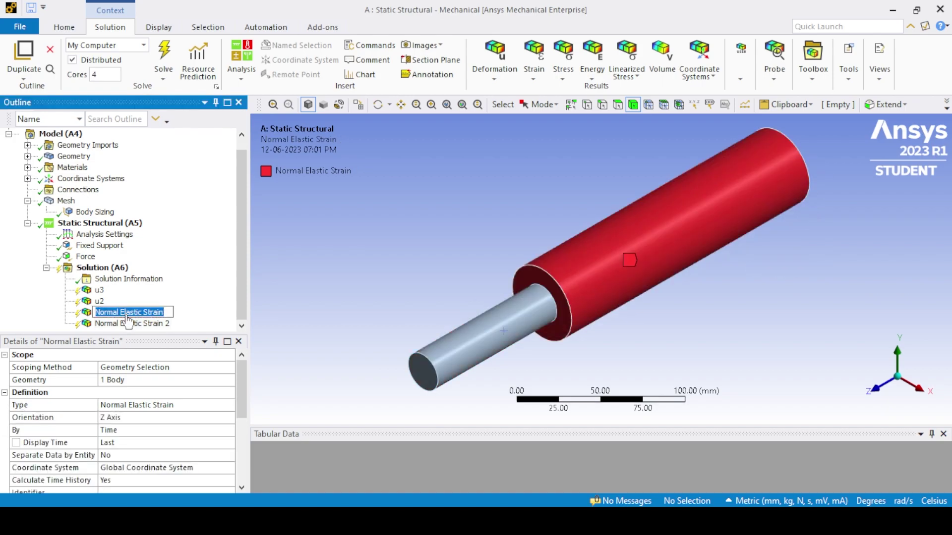
text(strain element 1)
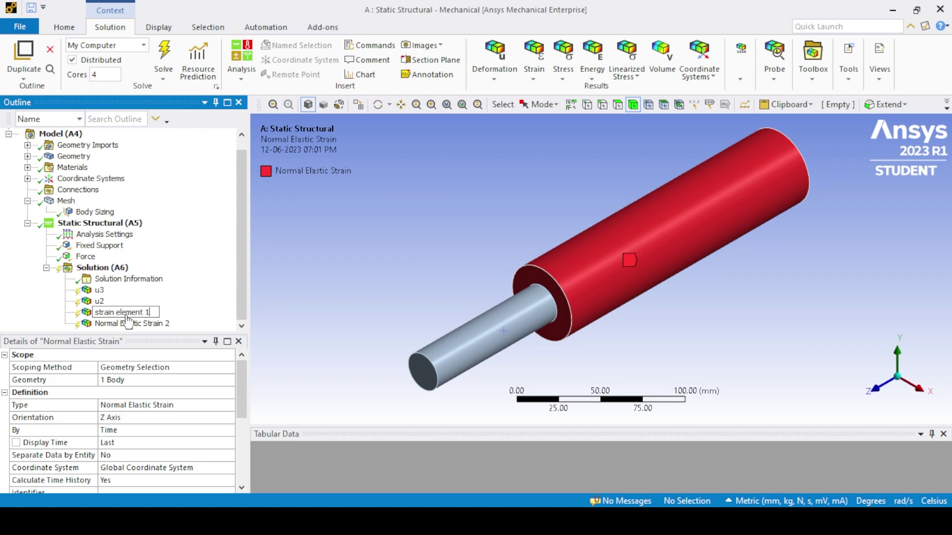
key(Return)
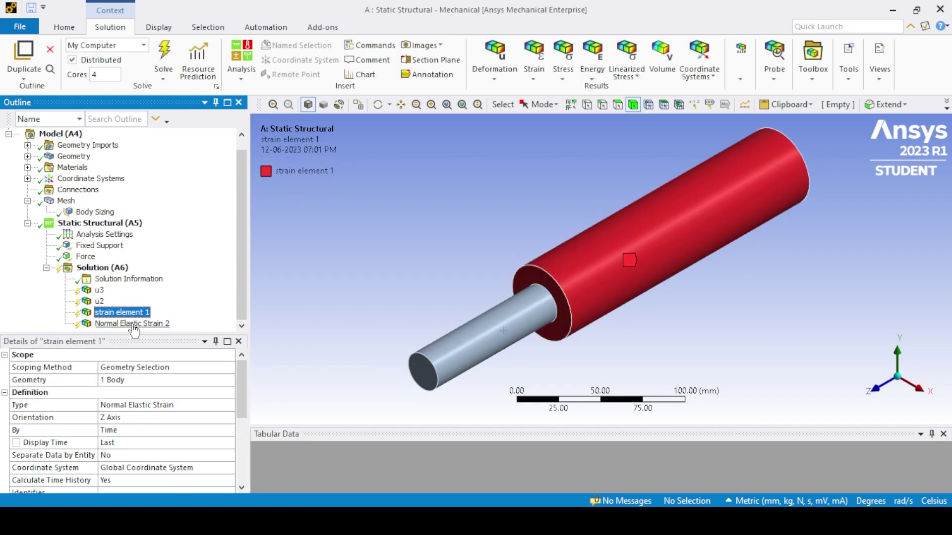
Rename the smaller body's normal elastic strain result as strain element 2
click(135, 328)
click(136, 325)
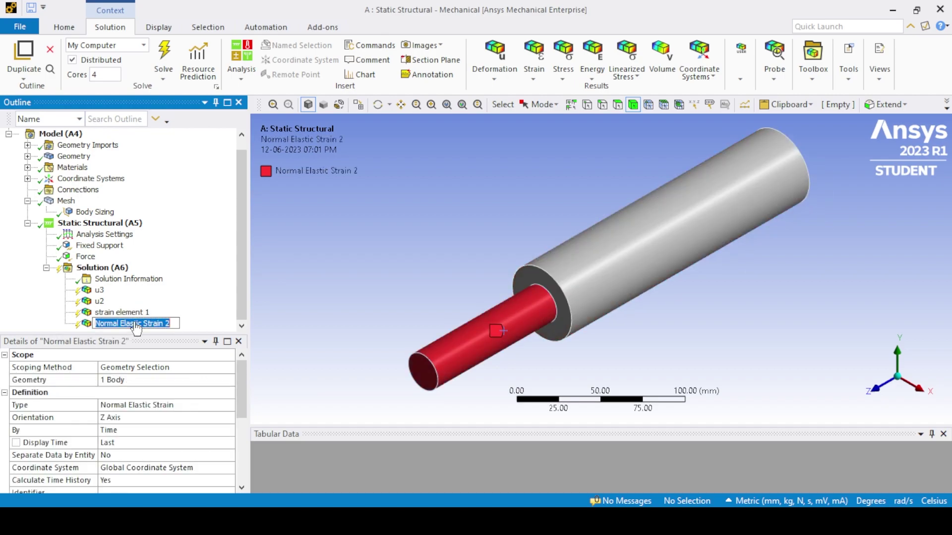
text(strain element)
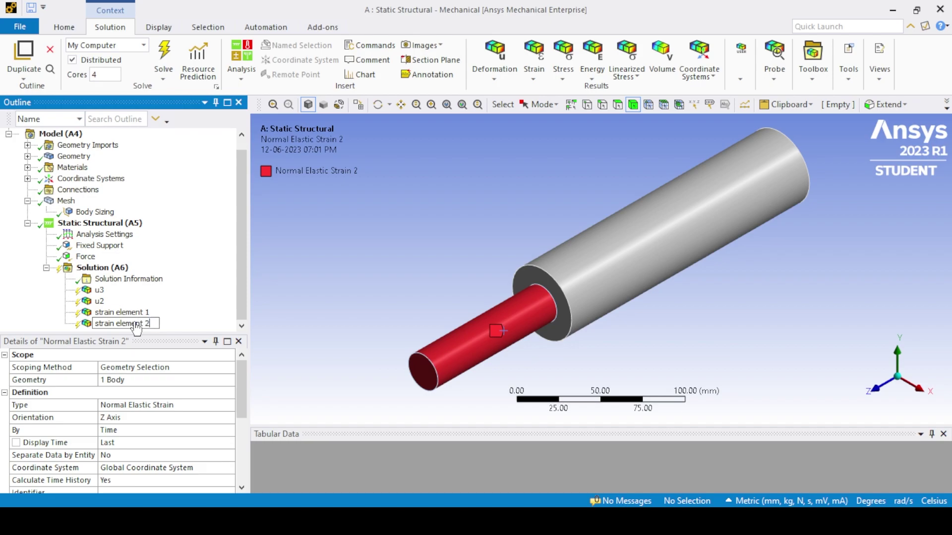
key(Return)
Insert a normal stress result oriented along the Z axis and scoped to the larger-diameter shaft body
right_click(115, 266)
mouse_move(149, 271)
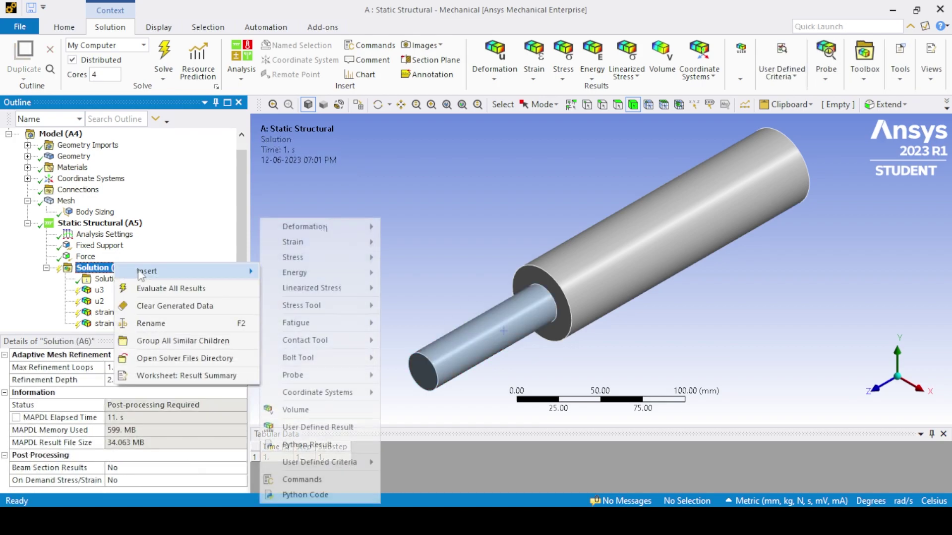
mouse_move(305, 249)
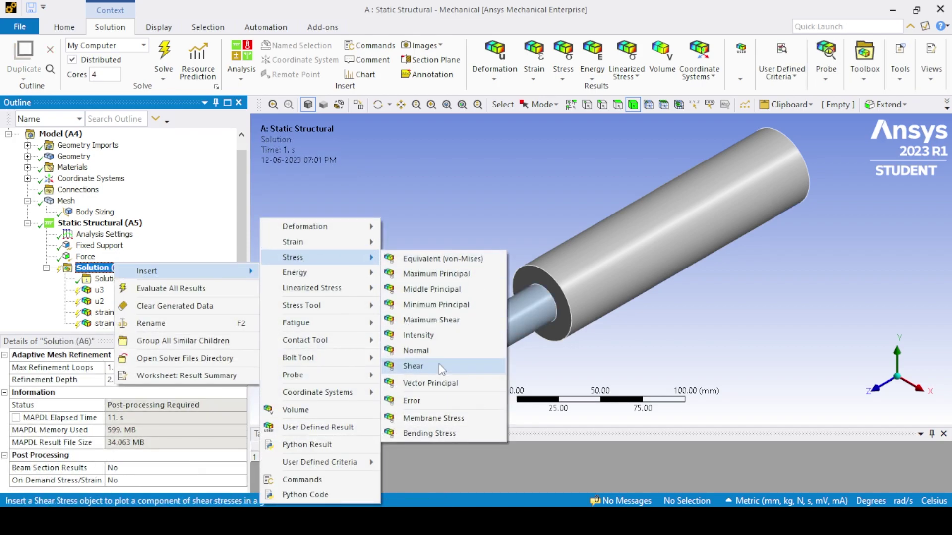
click(417, 350)
click(141, 417)
click(229, 417)
click(204, 449)
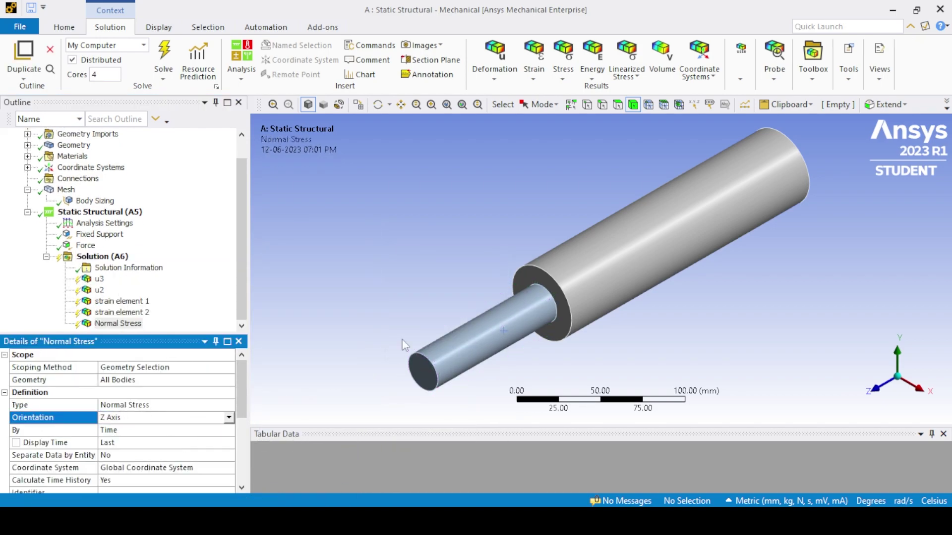
click(610, 272)
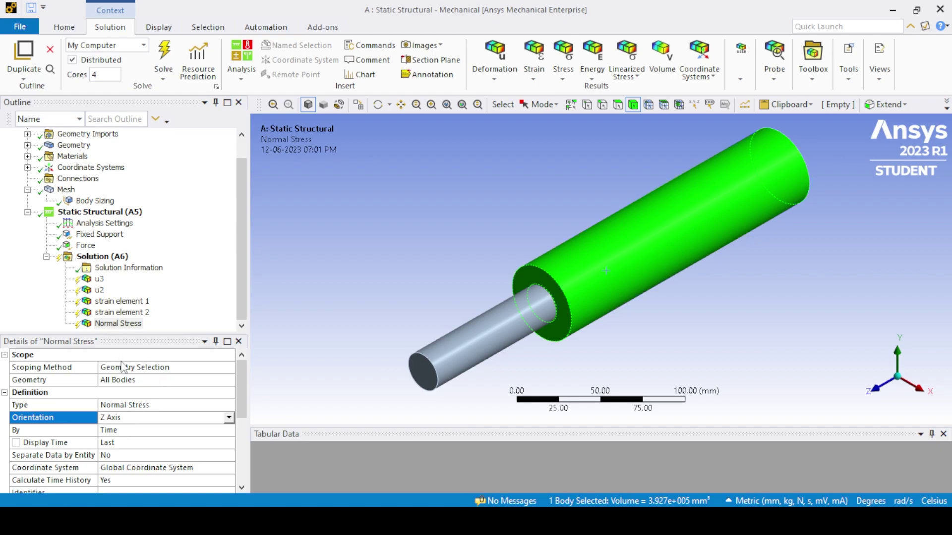
click(124, 380)
click(132, 381)
Insert a second normal stress result scoped to the smaller-diameter shaft body, oriented along the Z axis
right_click(105, 258)
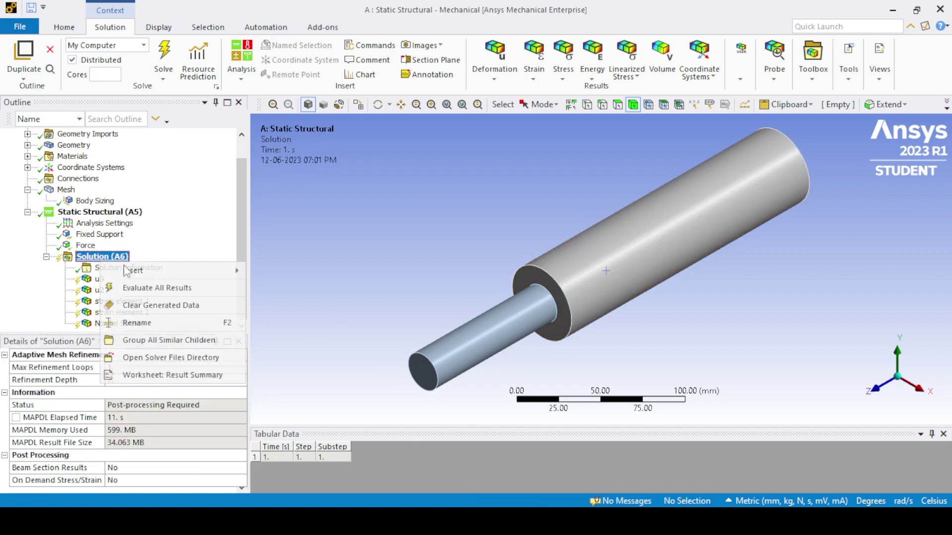
mouse_move(127, 270)
mouse_move(297, 257)
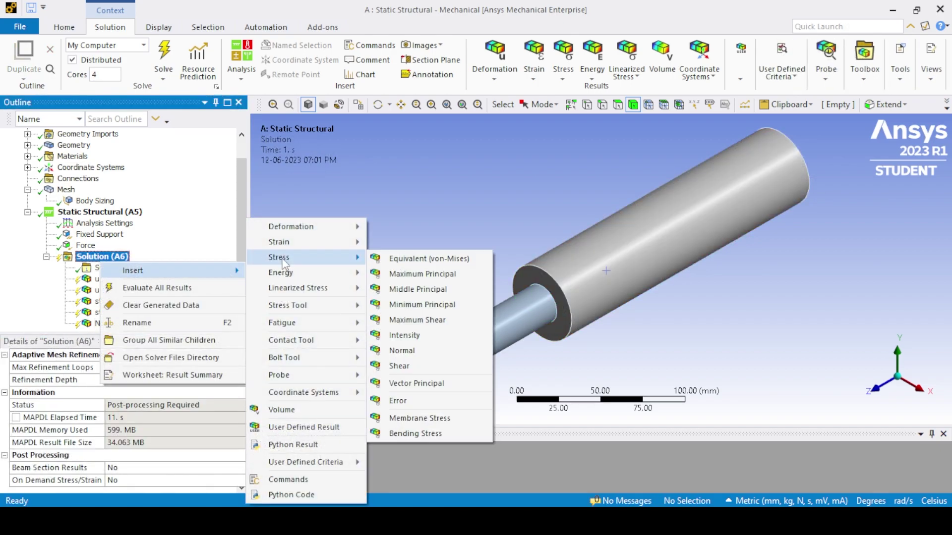
click(429, 356)
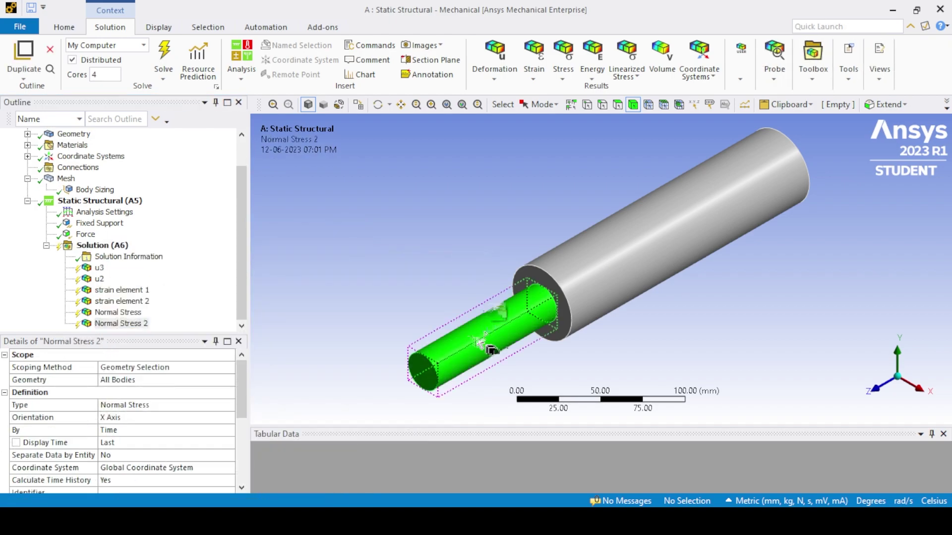
click(125, 402)
click(201, 417)
click(228, 417)
click(188, 445)
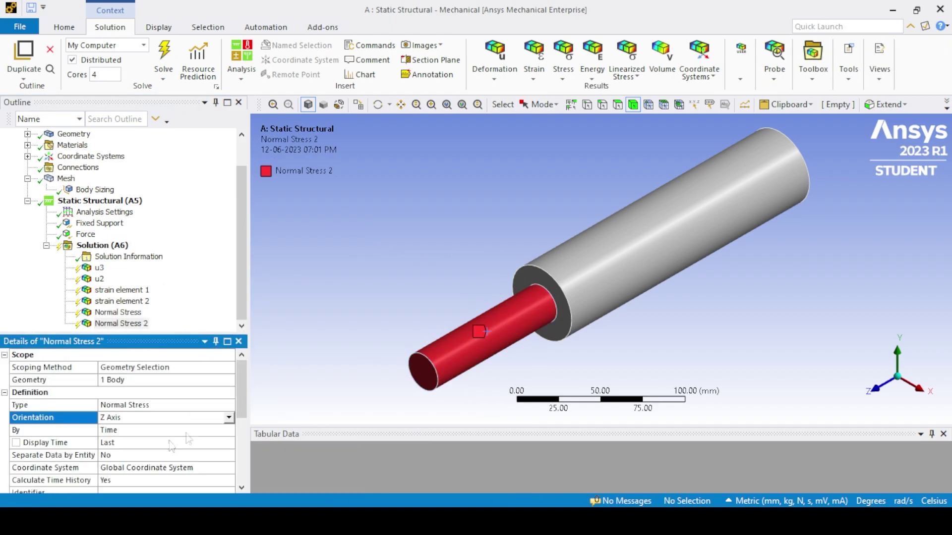
Rename the larger body's normal stress result as stress element 1
click(98, 314)
key(F2)
text(str)
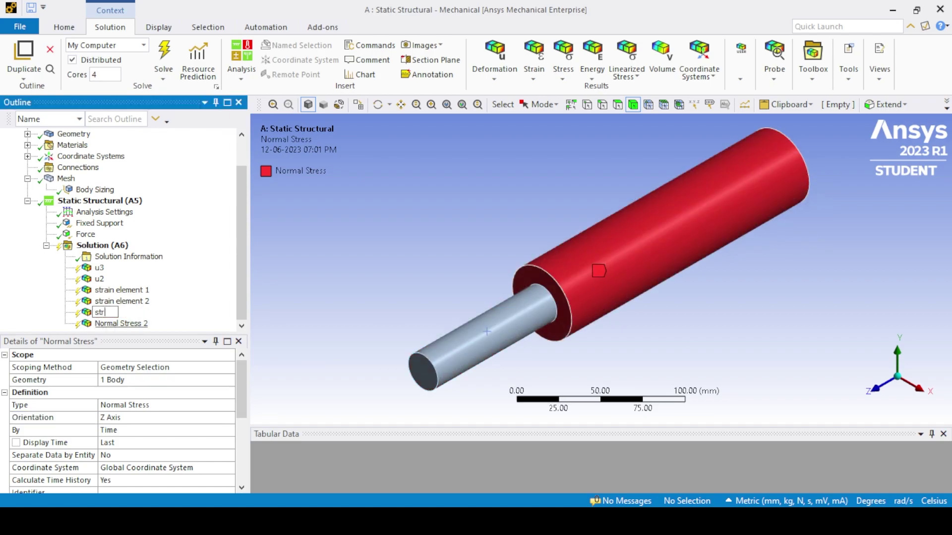
text(ess element 1)
key(Return)
Rename the smaller body's normal stress result as stress element 2
click(109, 325)
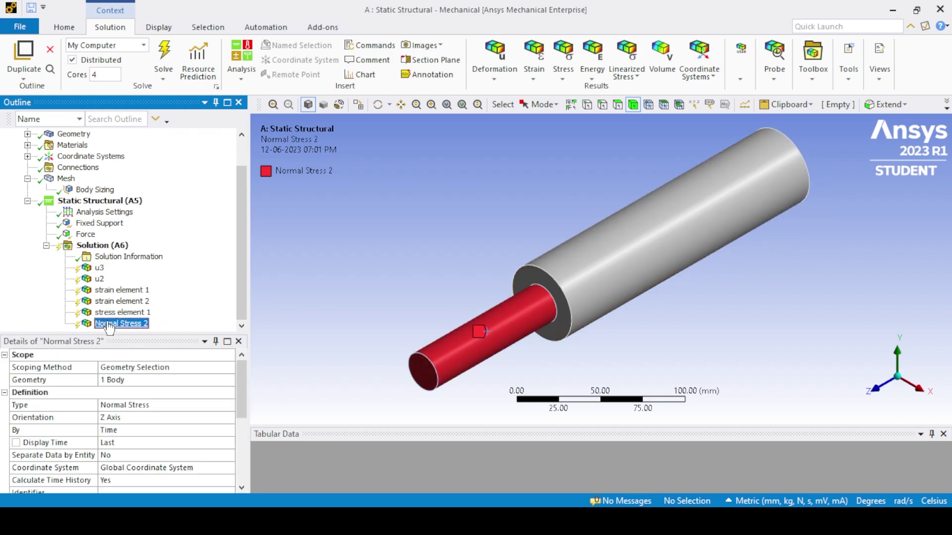
click(110, 325)
key(F2)
text(st)
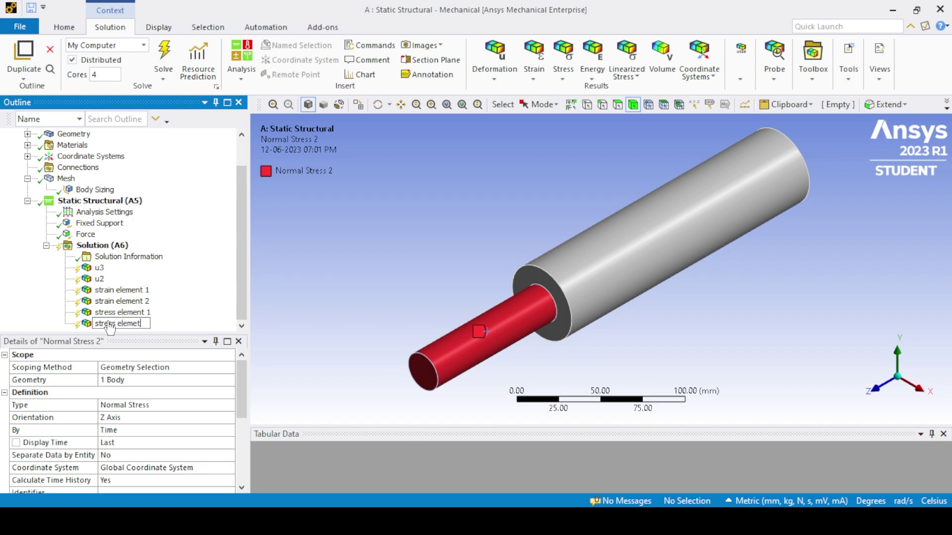
text(ress element 2)
key(Return)
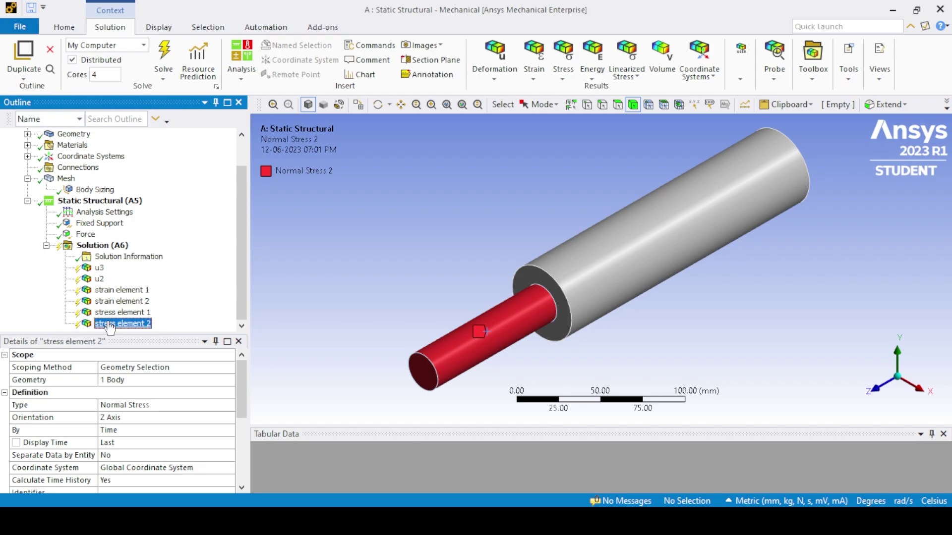
Evaluate all the deformation, strain and stress results in the solution
right_click(97, 247)
click(127, 275)
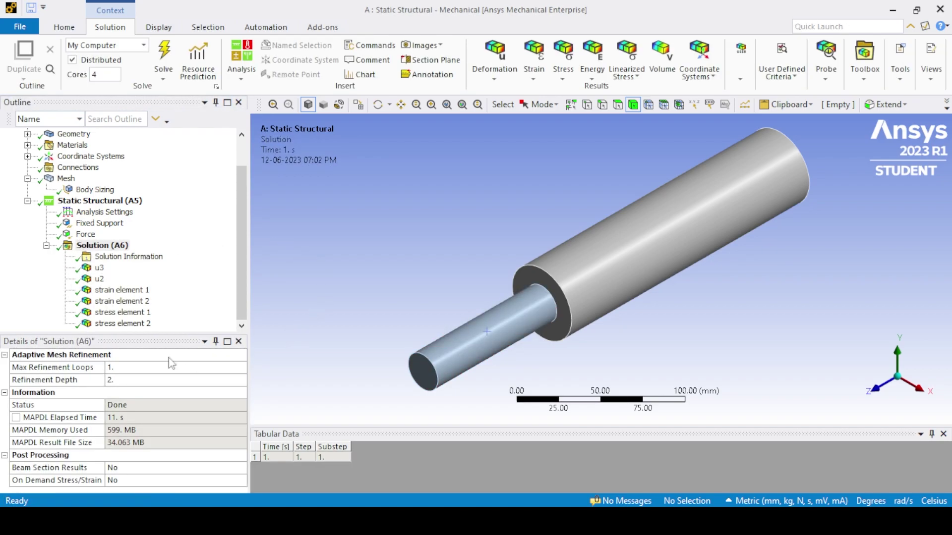
Review the total deformation results u3 and u2, checking the maximum of u3 and the average of u2
click(99, 268)
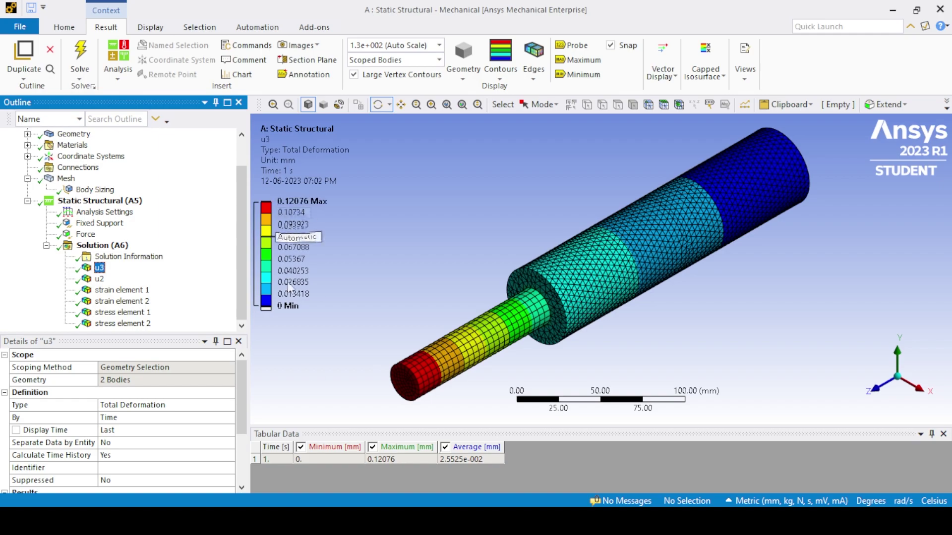
click(377, 461)
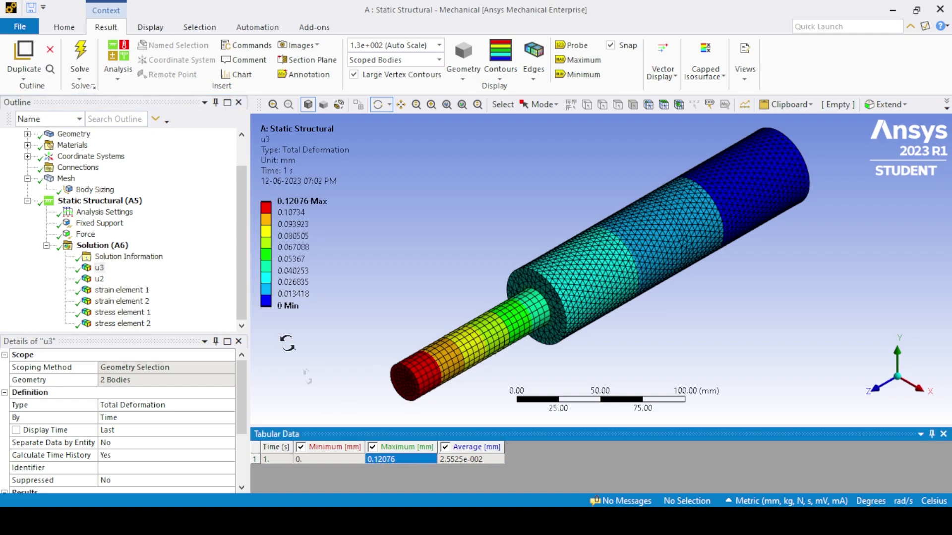
click(99, 279)
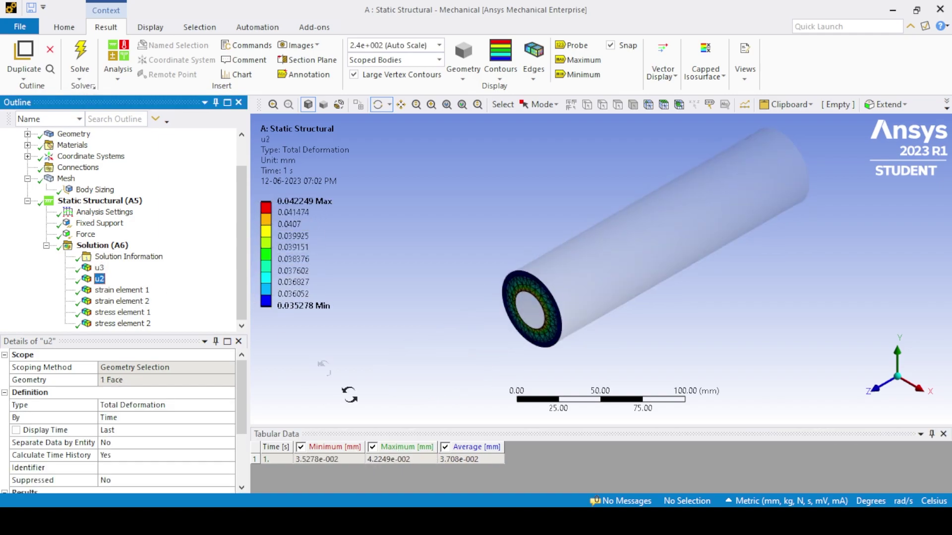
click(434, 459)
click(441, 459)
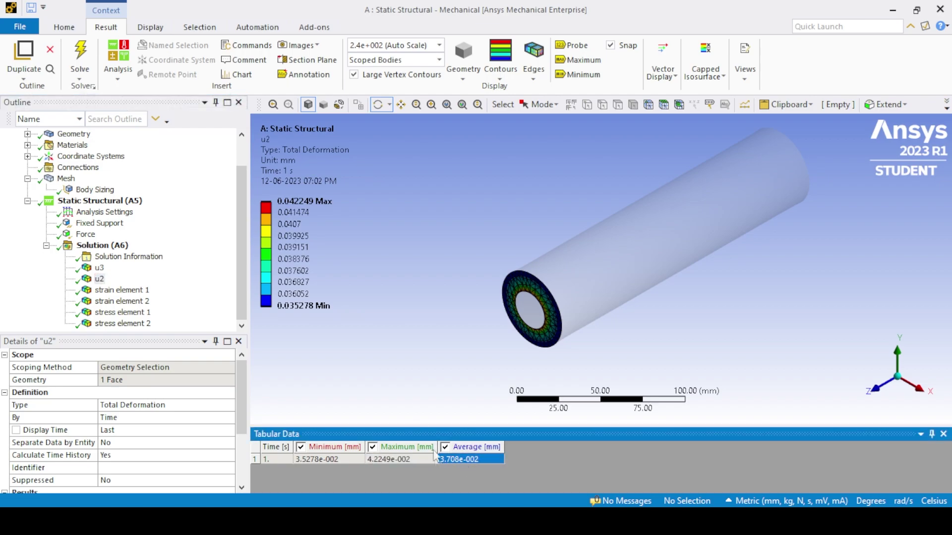
Review the average normal elastic strain for strain element 1 and strain element 2
ctrl+middle_drag(377, 387, 322, 421)
click(99, 291)
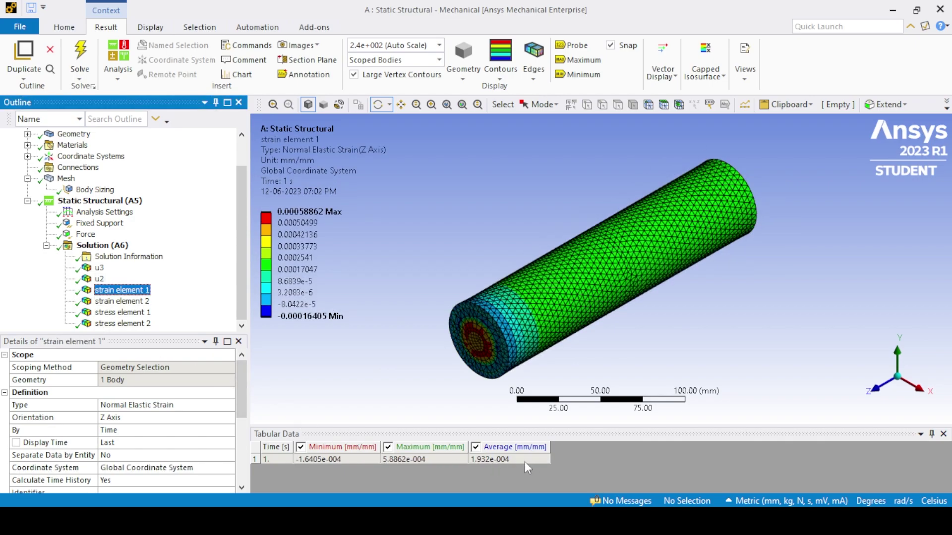
click(484, 460)
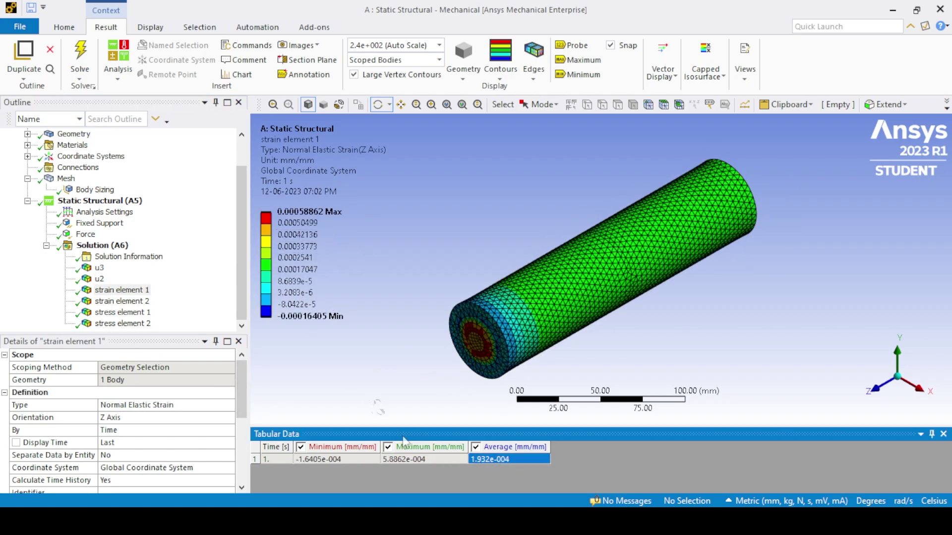
click(120, 301)
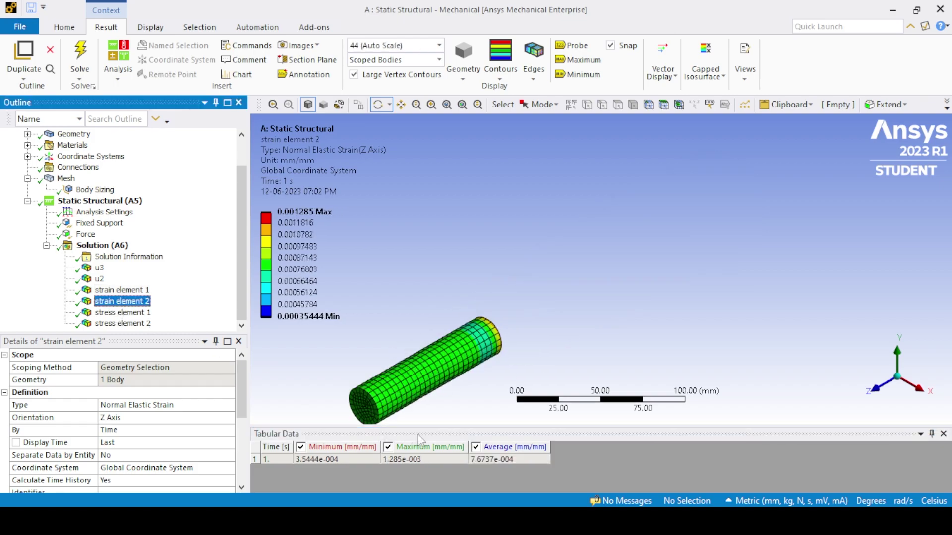
click(478, 459)
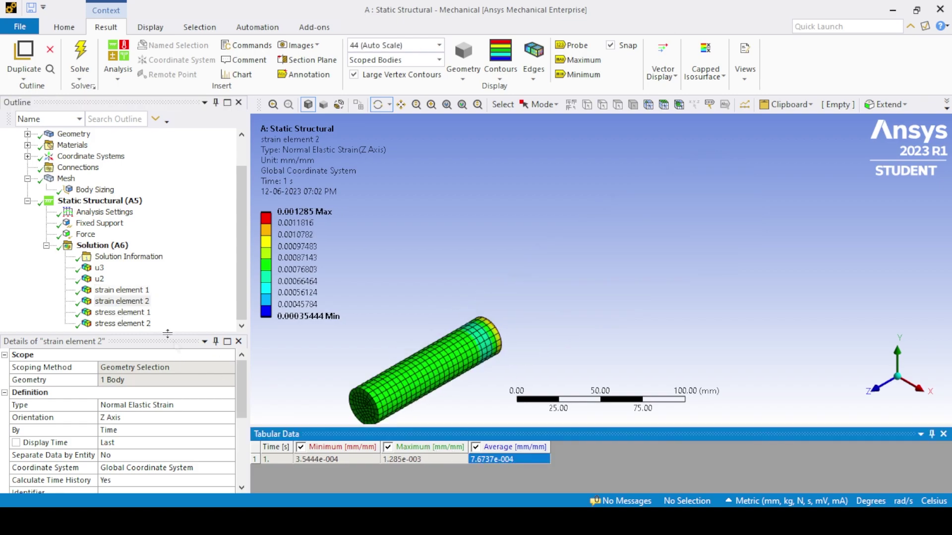
Review the average normal stress for stress element 1 and stress element 2
click(122, 313)
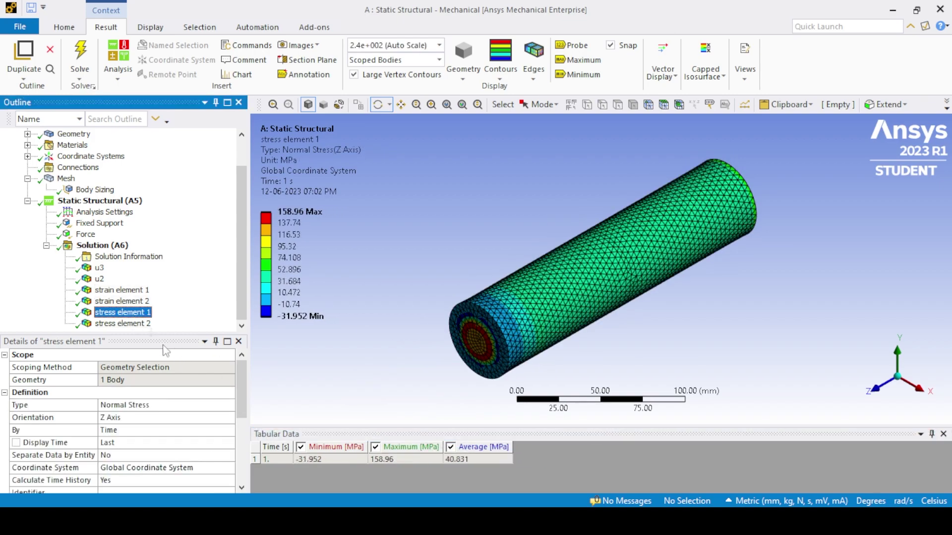
click(471, 460)
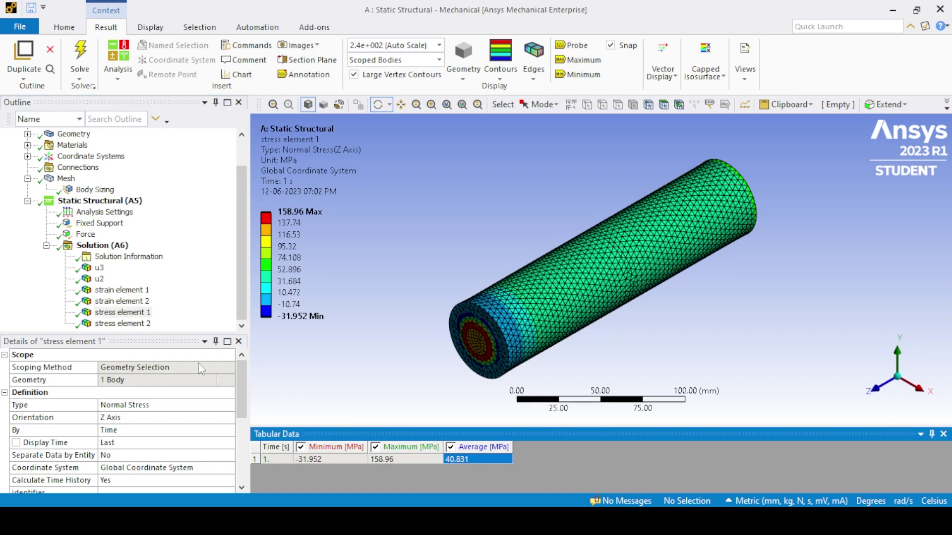
click(123, 323)
click(448, 459)
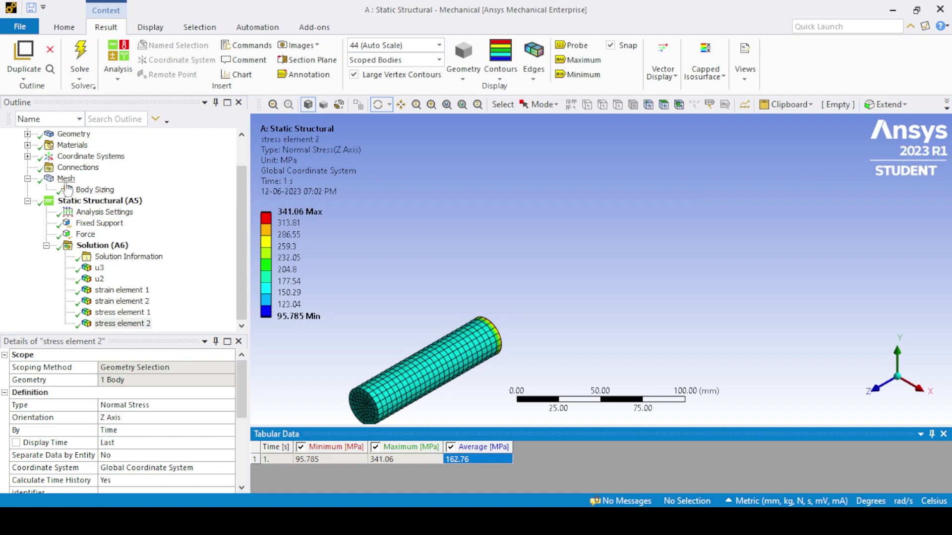
Display the u3 total deformation at 1.0 (True Scale) and play its animation, pausing it after viewing
click(92, 250)
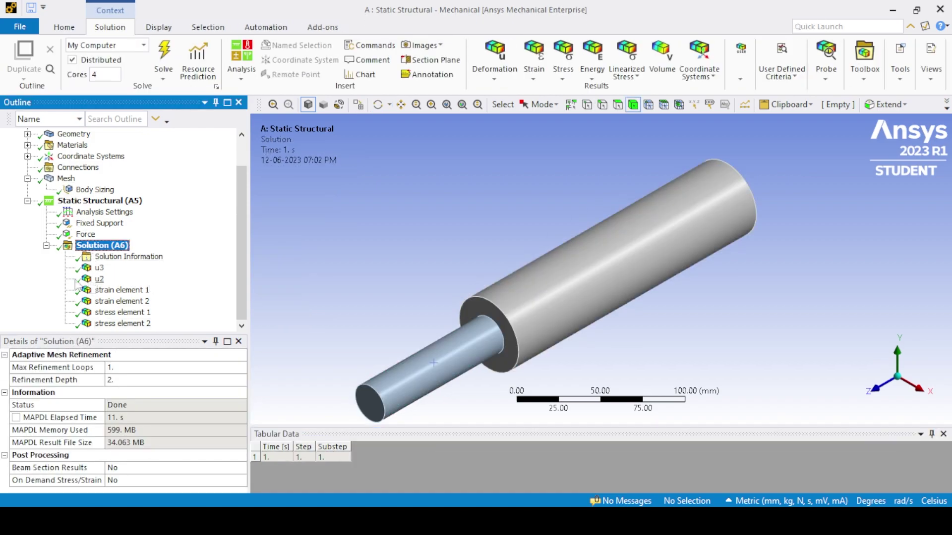
click(98, 268)
scroll(528, 303, down, 4)
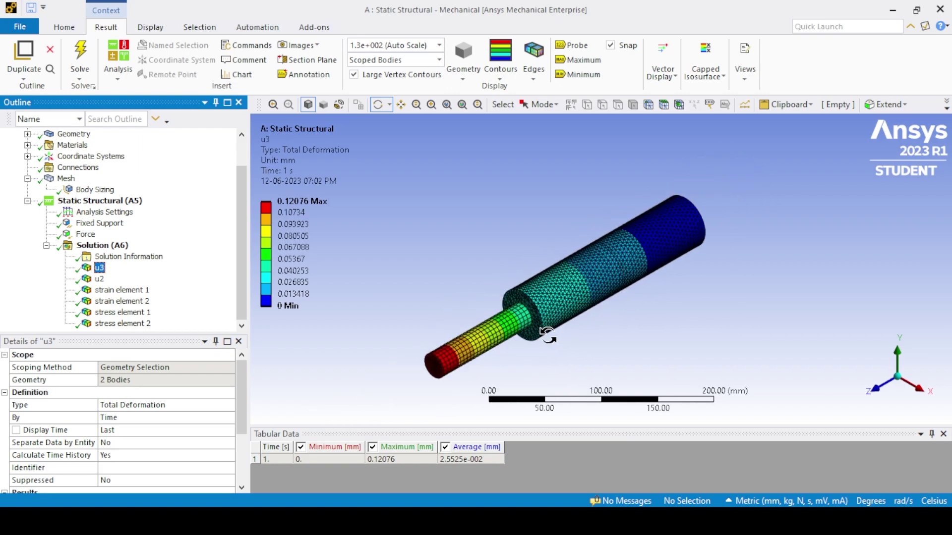
click(439, 45)
click(392, 65)
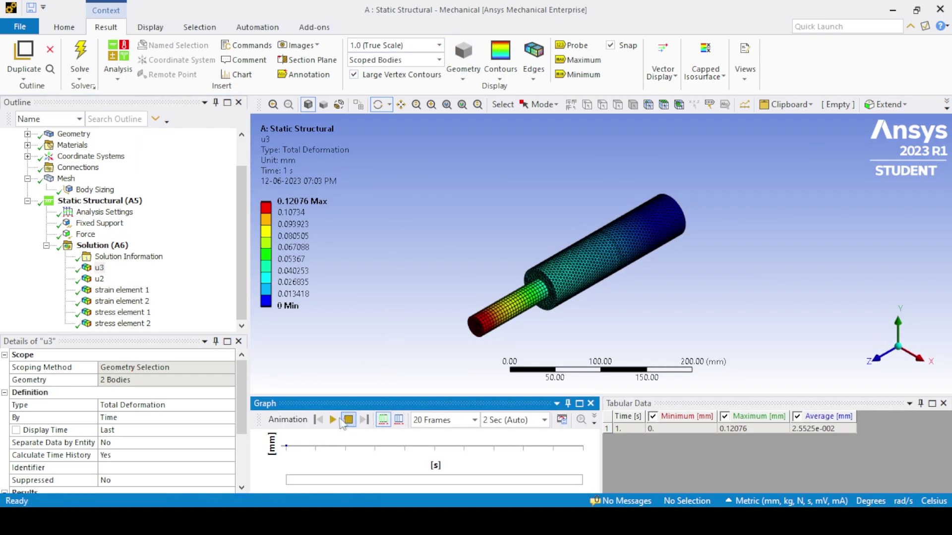
click(332, 420)
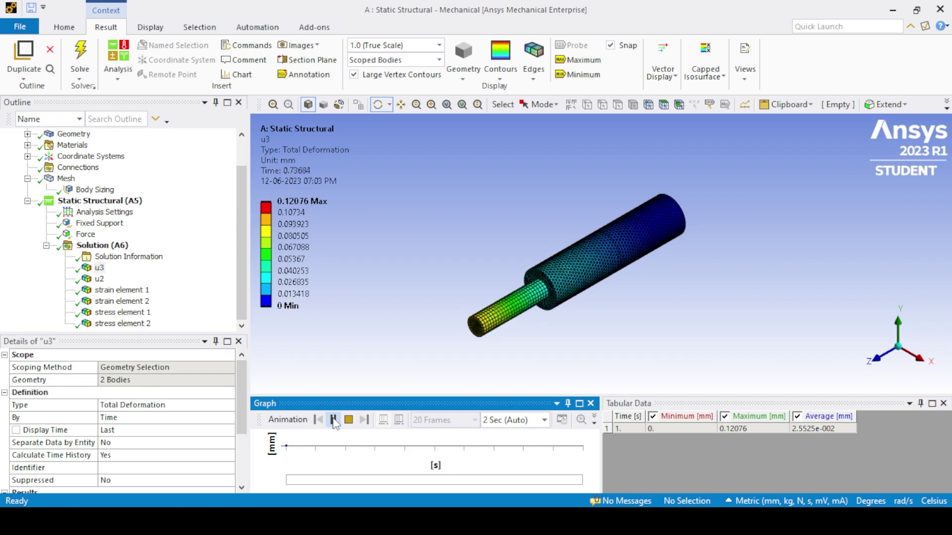
drag(471, 318, 554, 350)
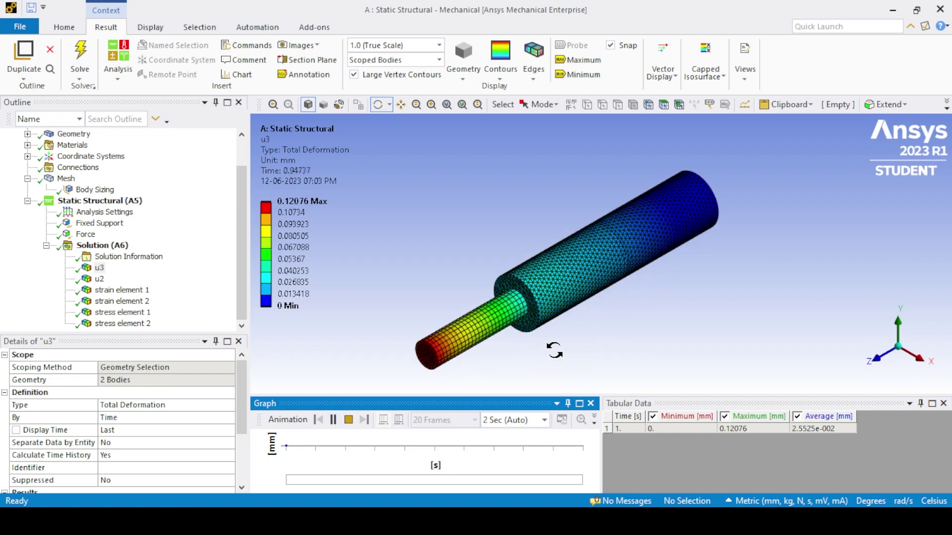
click(332, 421)
Animate u3 at the 2.6e+002 (2x Auto) deformation scale, and return the scale to 1.0 (True Scale)
click(439, 45)
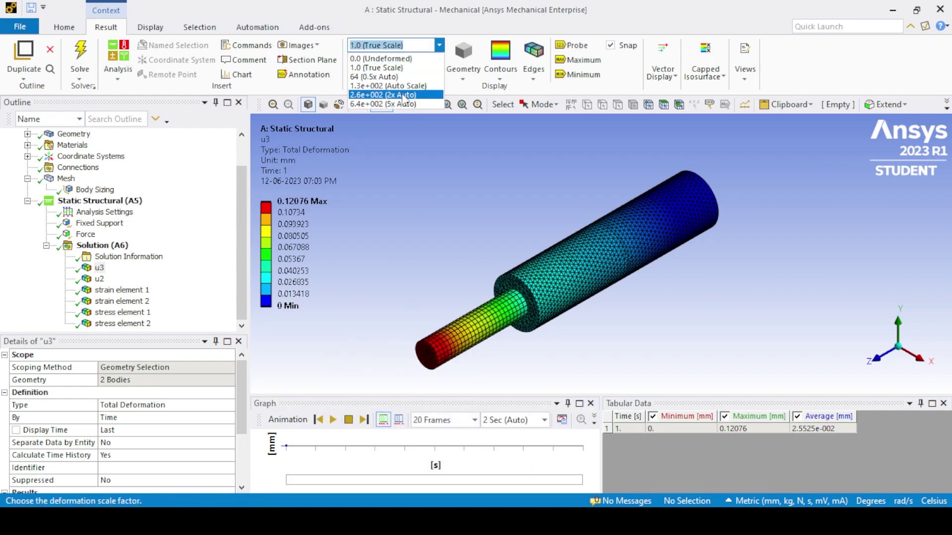
click(403, 97)
click(332, 420)
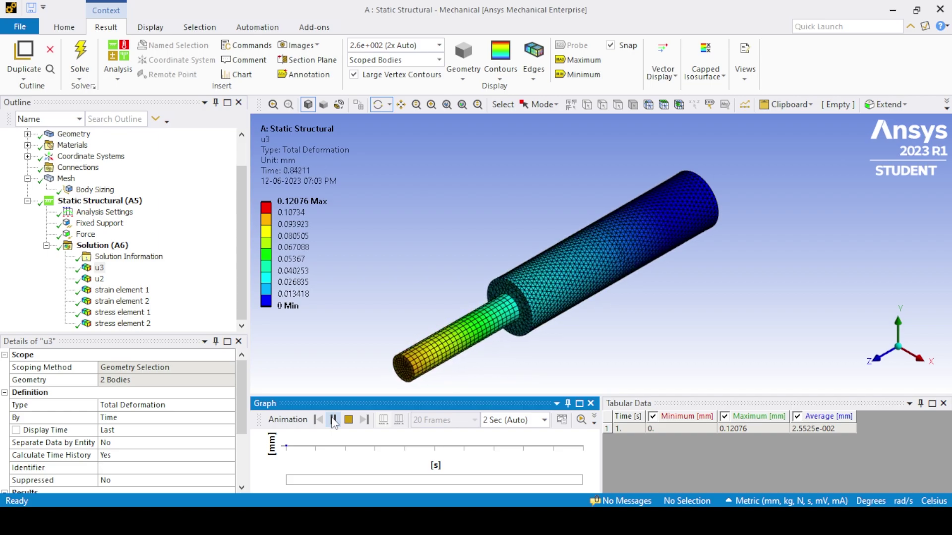
click(333, 420)
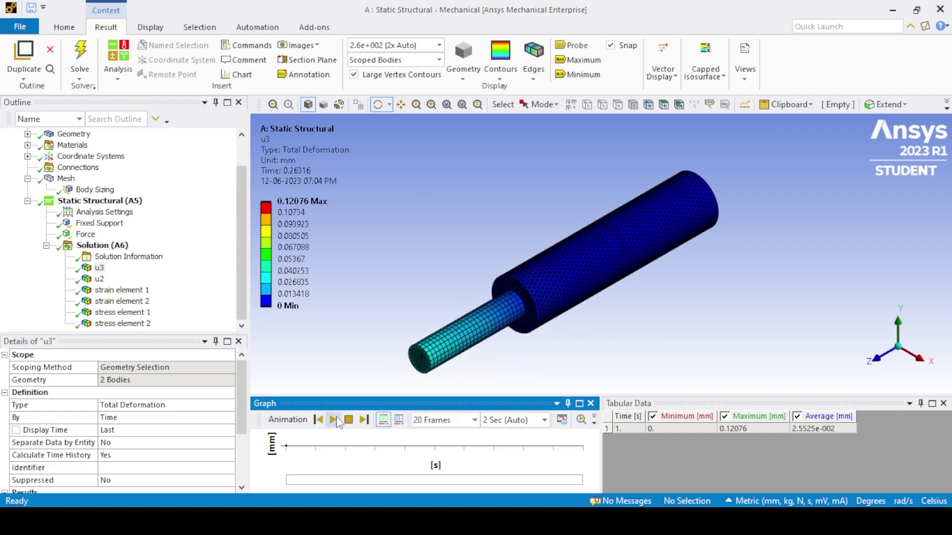
click(440, 46)
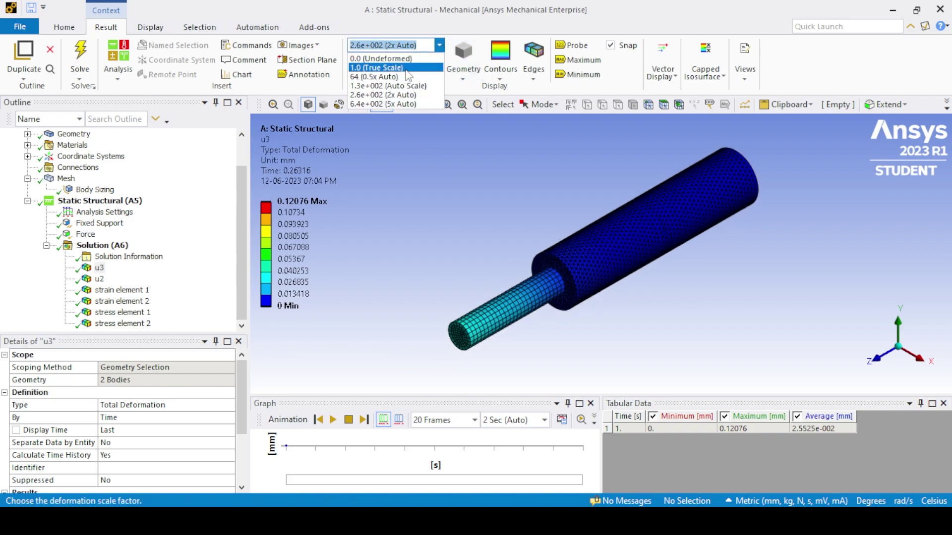
click(381, 63)
Insert a force reaction probe into the solution, using the Fixed Support as its boundary condition
right_click(101, 245)
mouse_move(149, 254)
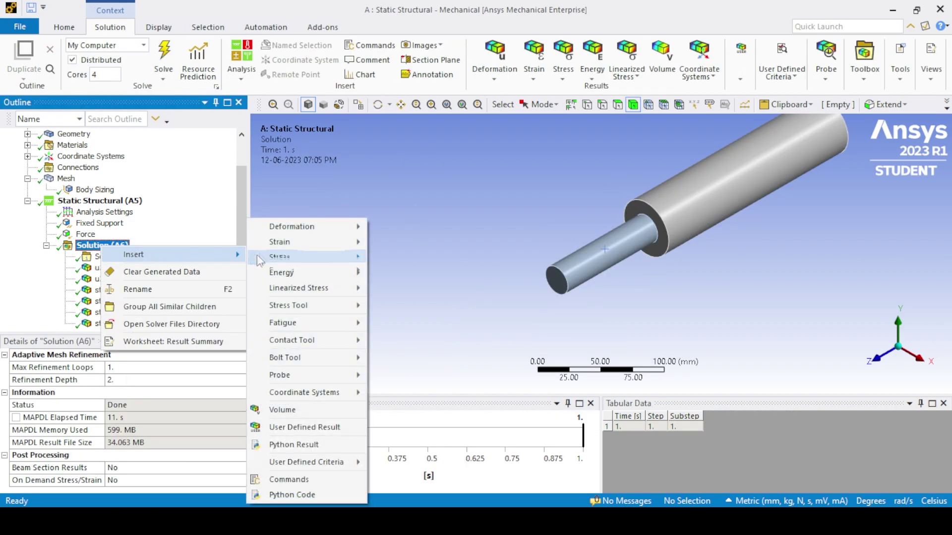
mouse_move(277, 306)
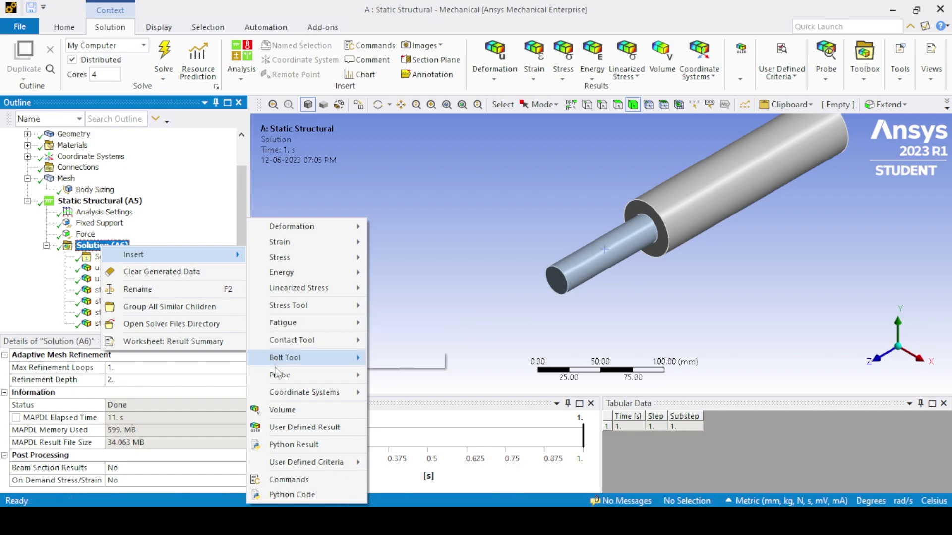
mouse_move(277, 378)
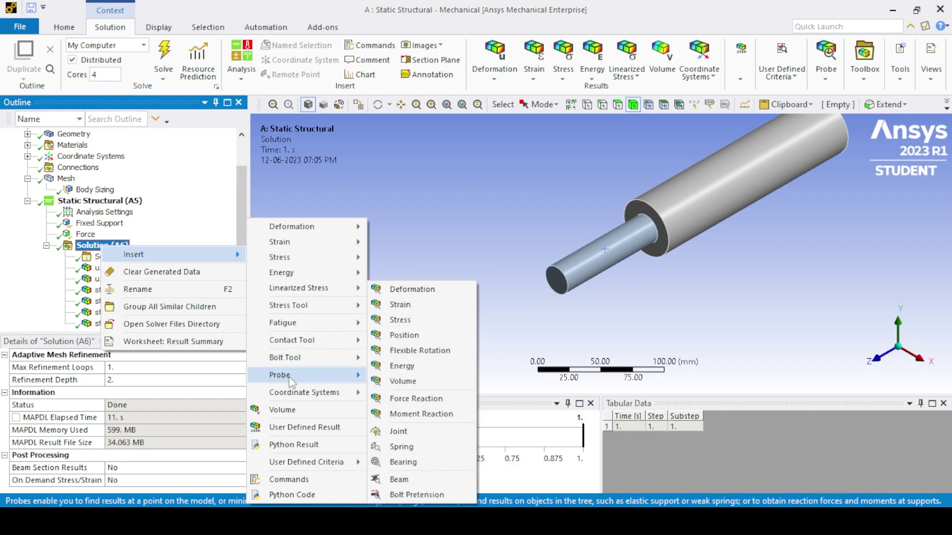
click(421, 401)
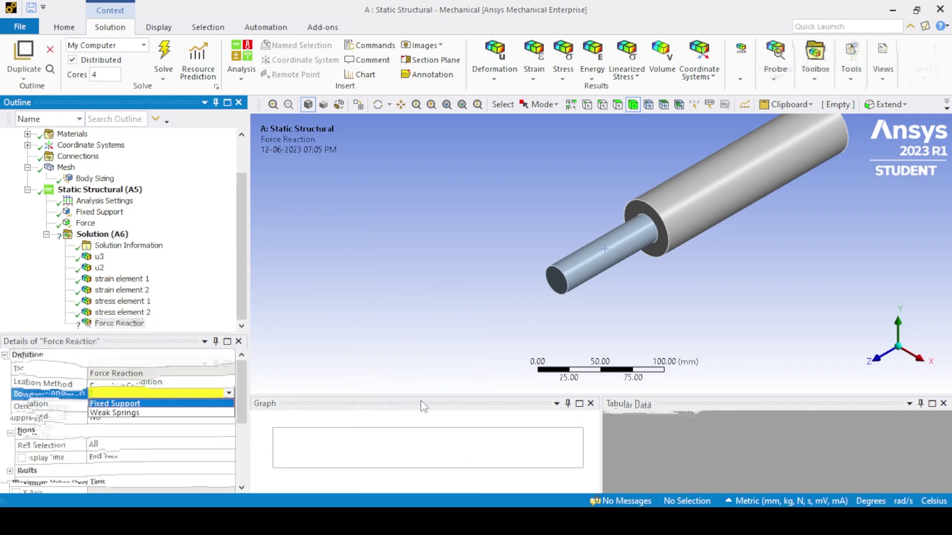
click(149, 404)
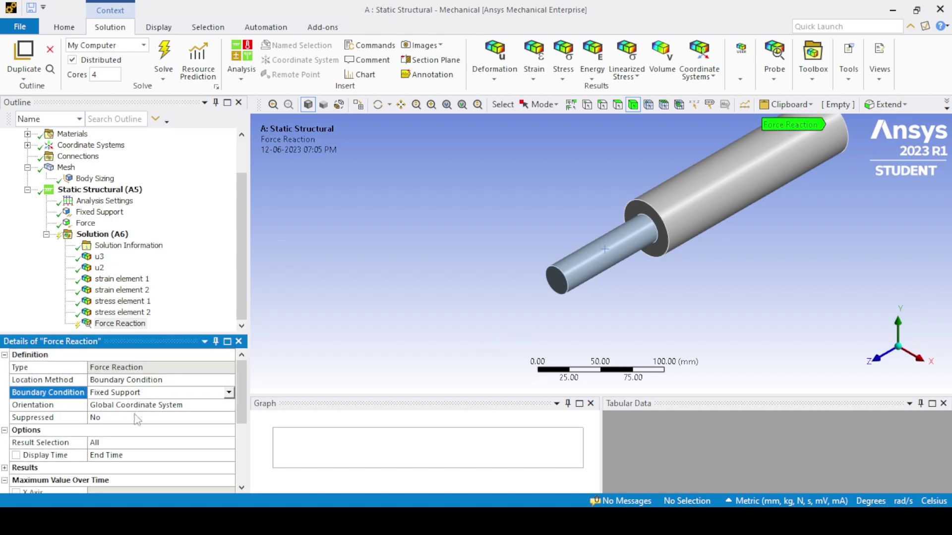
Evaluate all results so the force reaction probe is calculated
scroll(139, 416, down, 4)
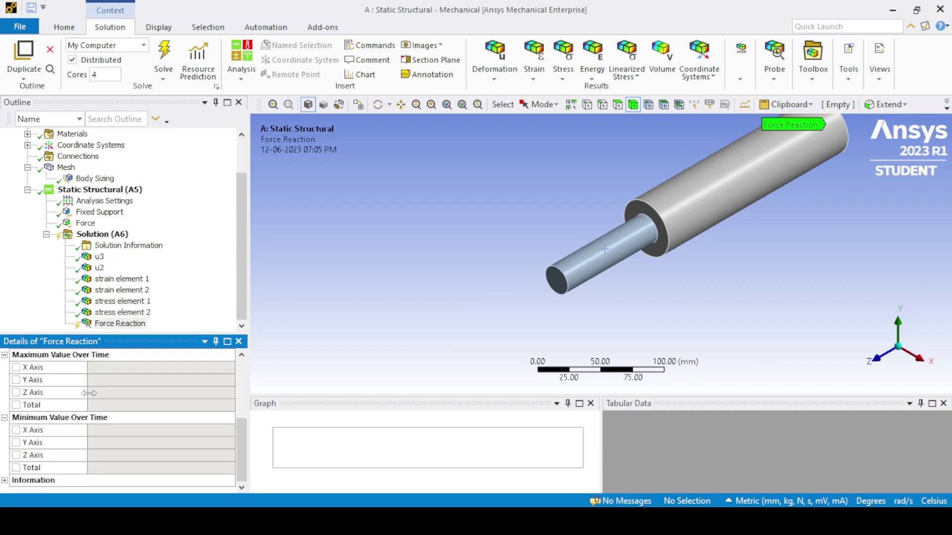
right_click(87, 235)
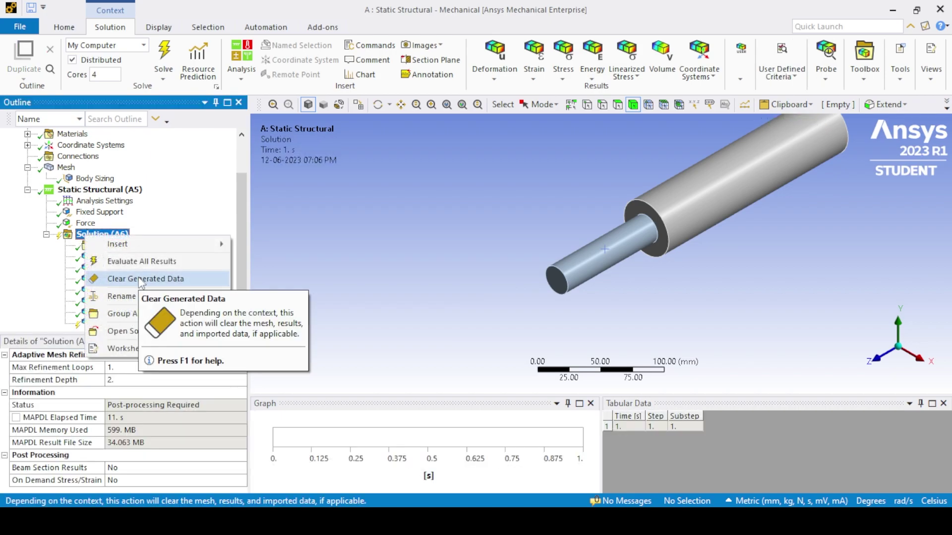
click(140, 262)
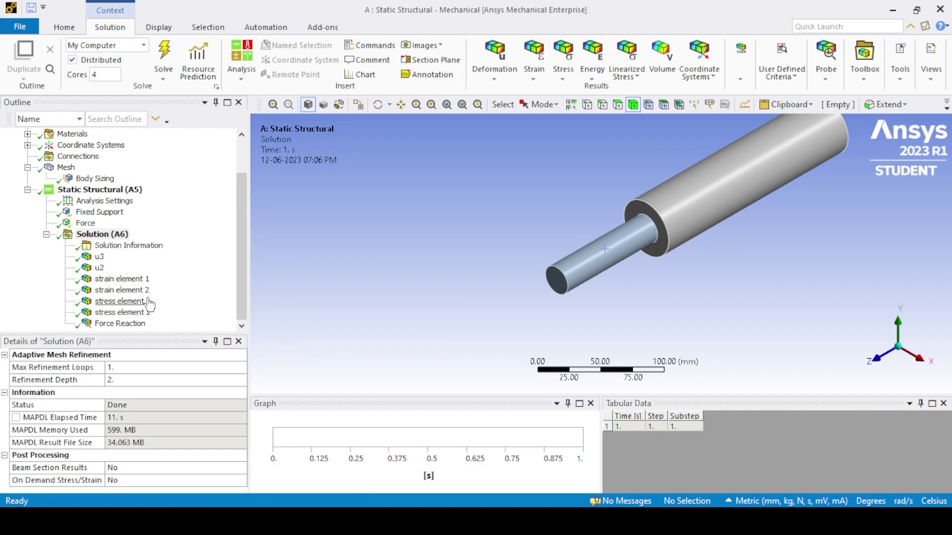
Examine the force reaction at the fixed end of the shaft, including its Z-axis component
click(108, 324)
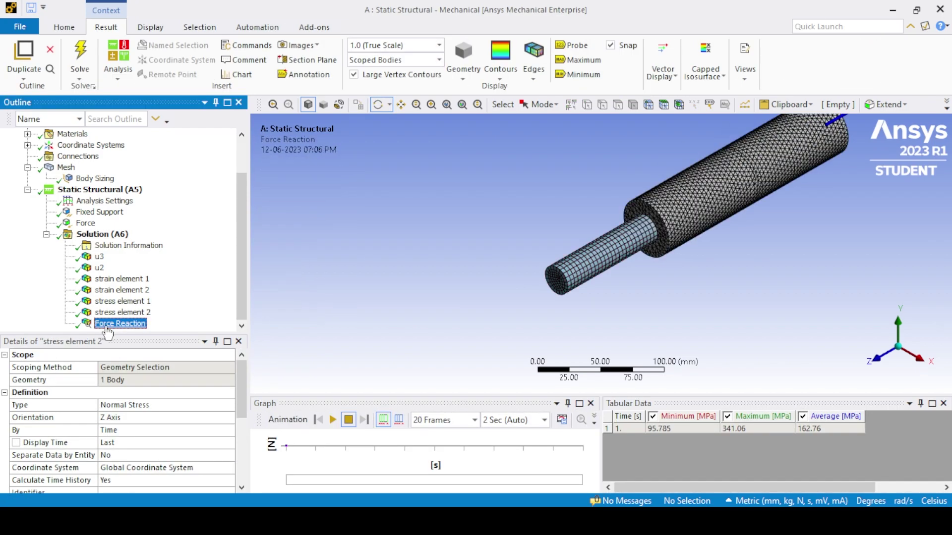
middle_drag(639, 258, 624, 303)
scroll(712, 213, up, 10)
scroll(107, 419, down, 3)
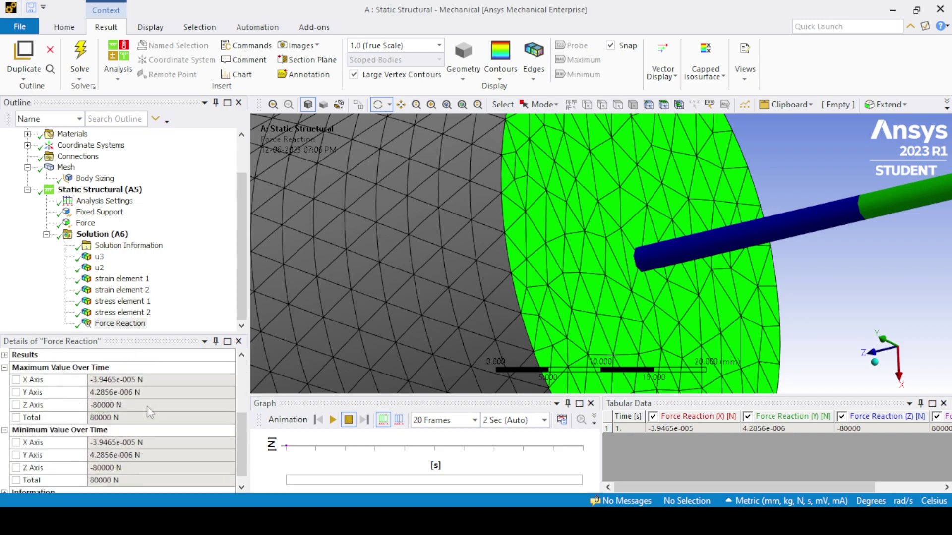
click(81, 406)
click(79, 406)
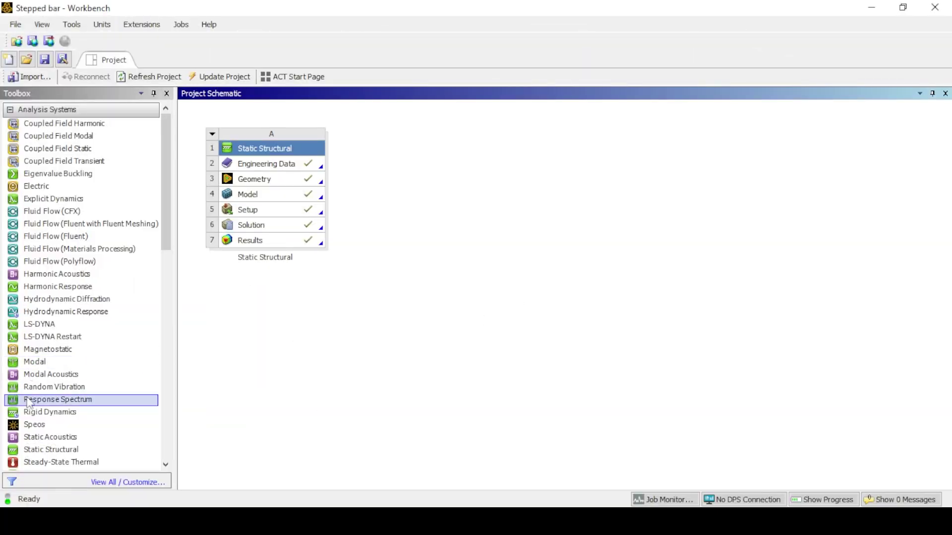
Switch to Workbench and create a second standalone Static Structural system beside the existing one
drag(51, 450, 379, 193)
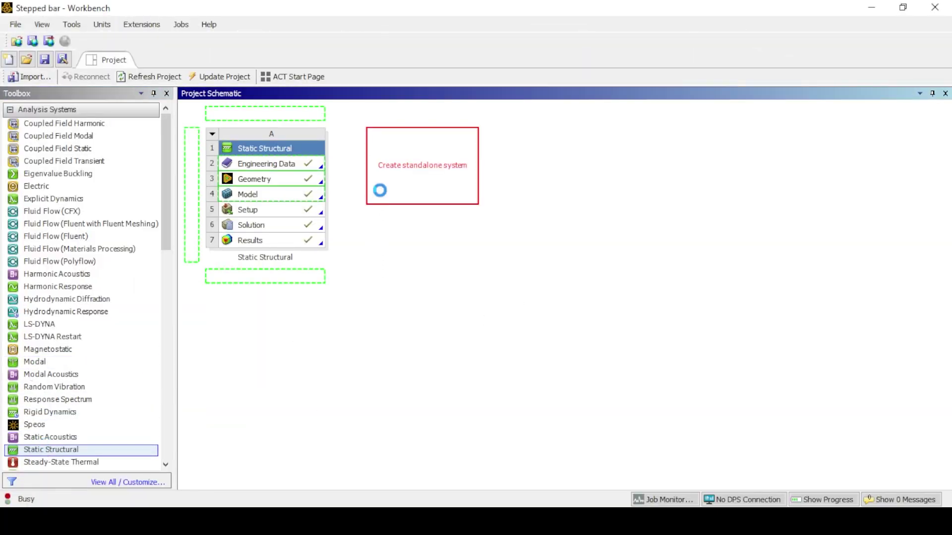
right_click(405, 181)
click(359, 306)
Set the Young's modulus of Structural Steel to 210 GPa in the second system's engineering data and return to the project schematic
right_click(426, 164)
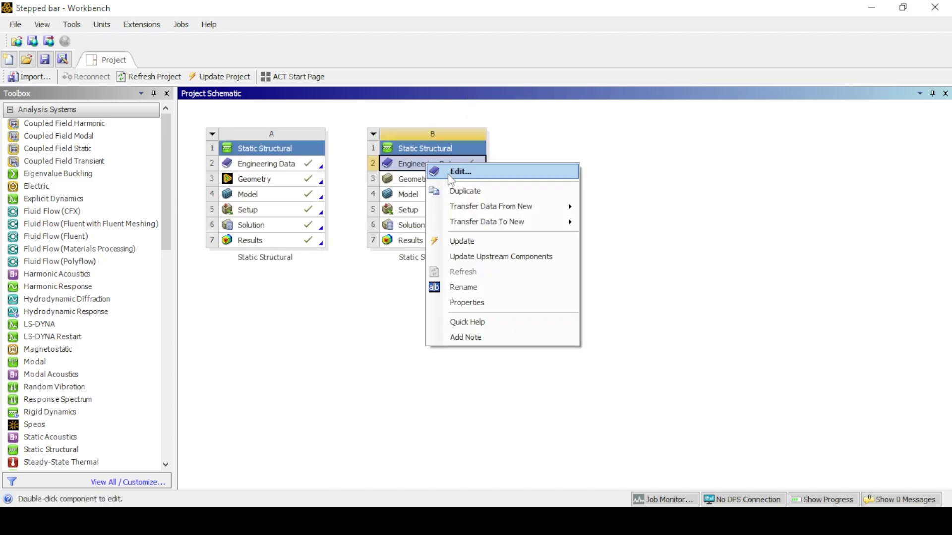
click(451, 174)
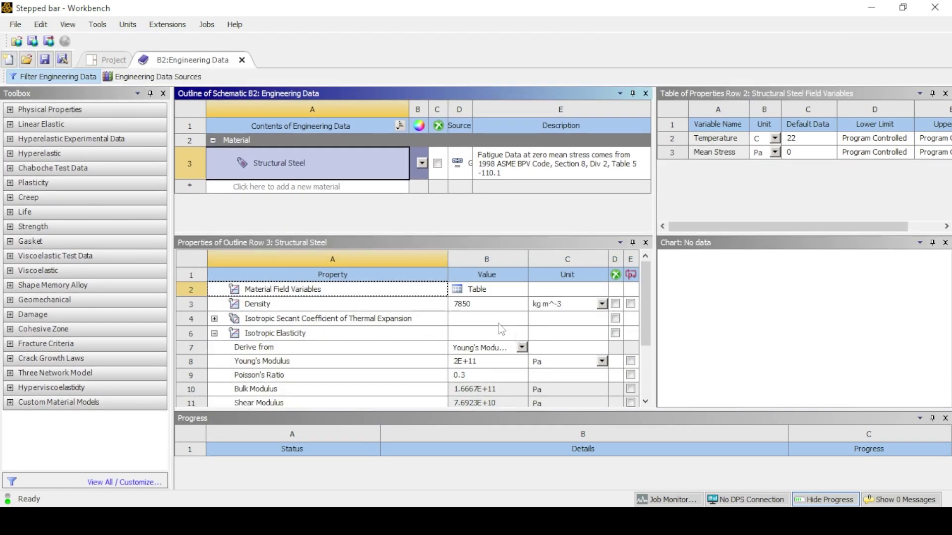
click(479, 363)
click(601, 361)
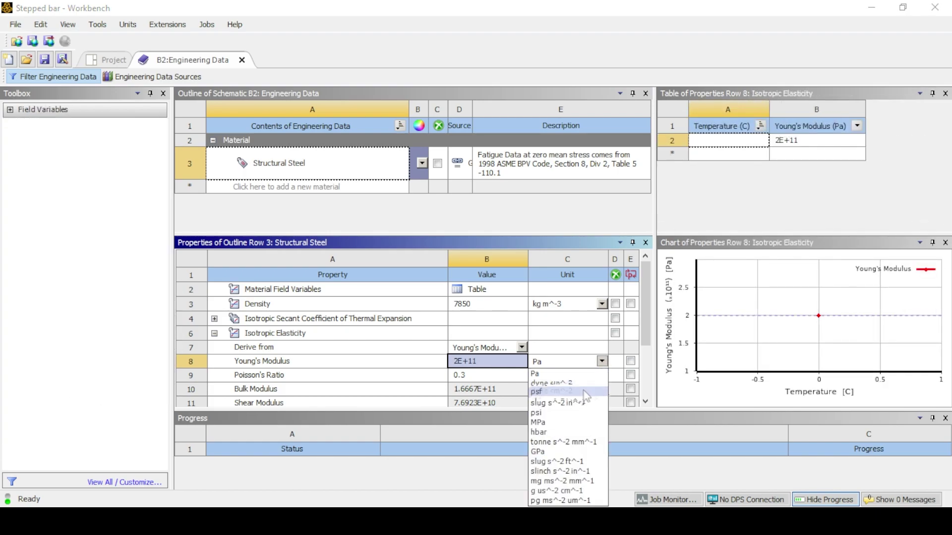
click(560, 451)
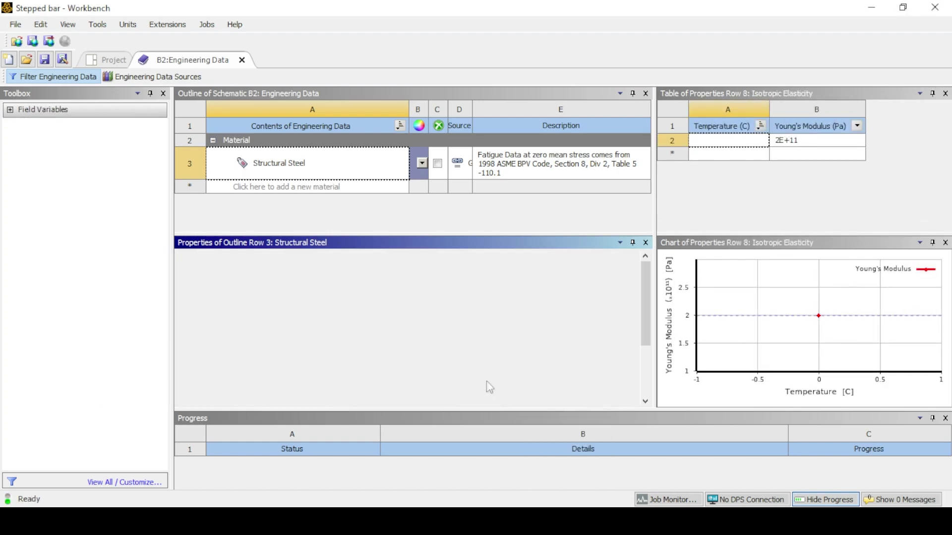
text(21)
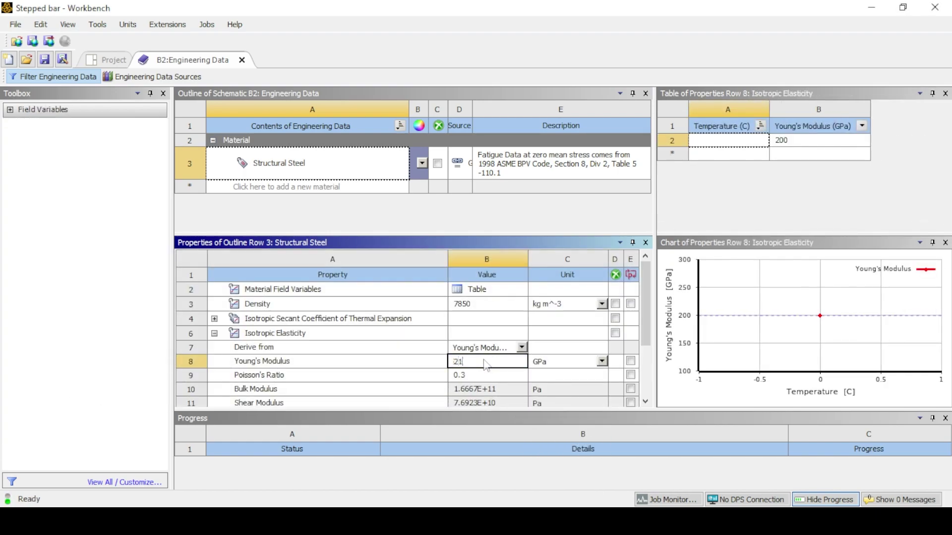
text(0)
key(Return)
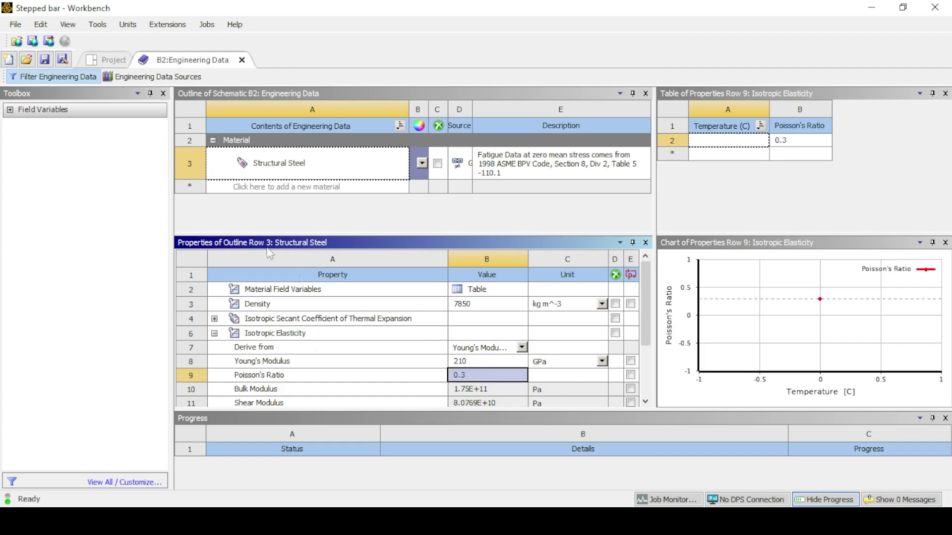
click(242, 60)
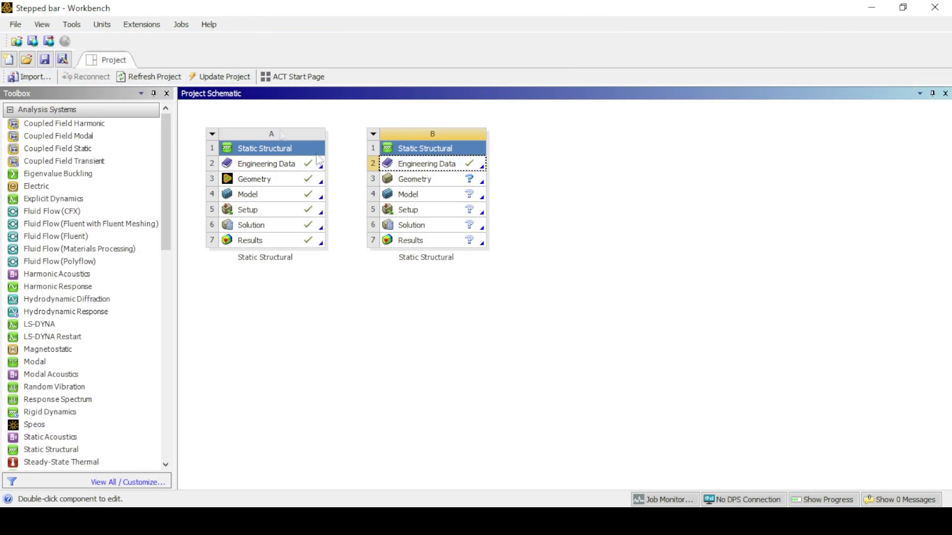
Open the second system's geometry in DesignModeler and set the length unit to millimetres
right_click(410, 182)
click(461, 185)
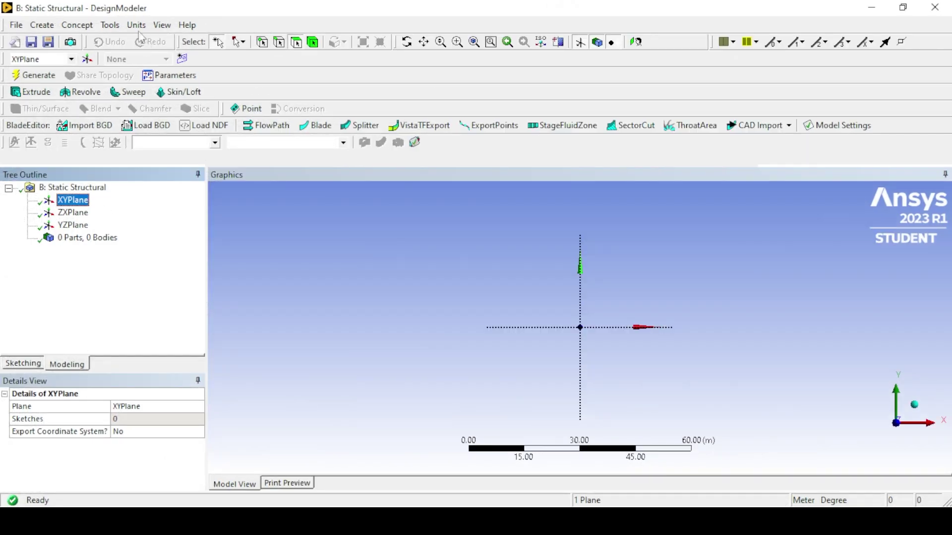
click(137, 25)
click(157, 70)
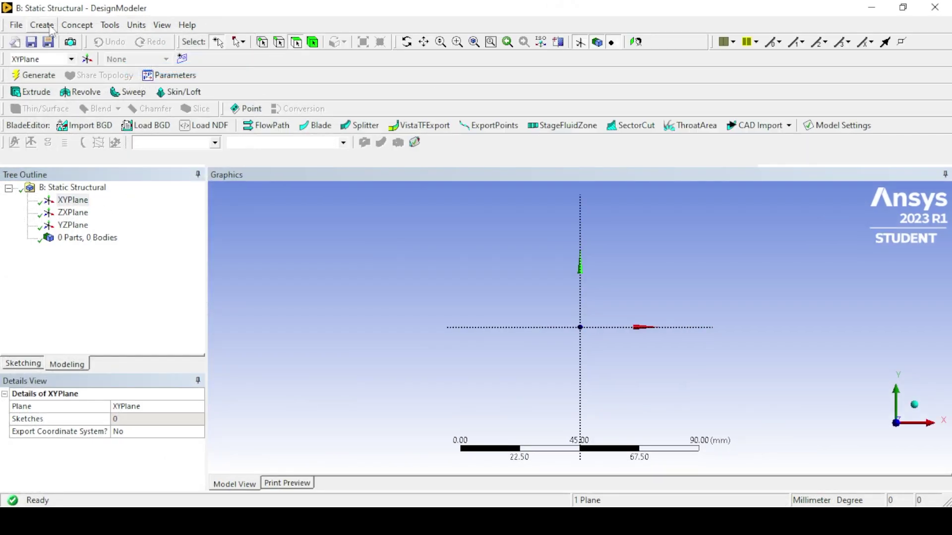
Sketch a horizontal line about 36 mm long on the XY plane, starting at the origin and running along the positive X axis
click(23, 363)
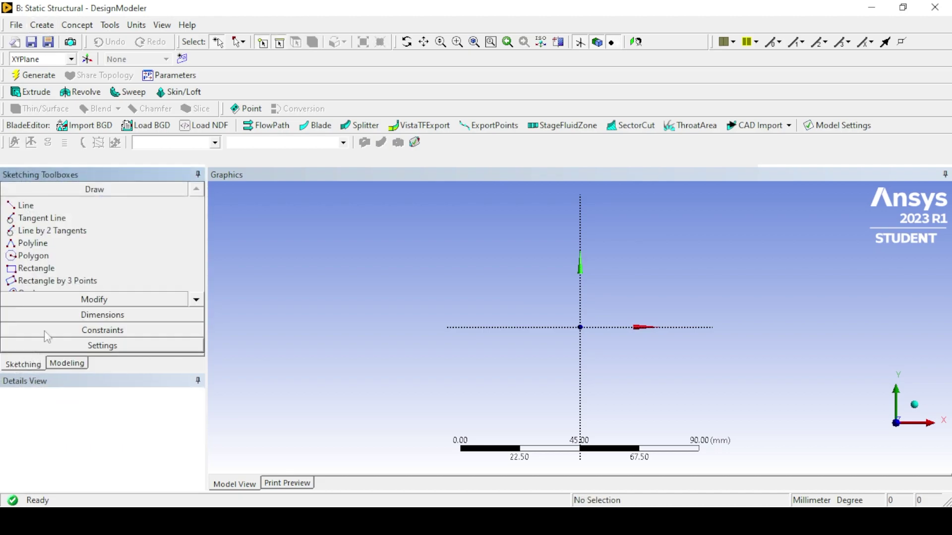
click(26, 205)
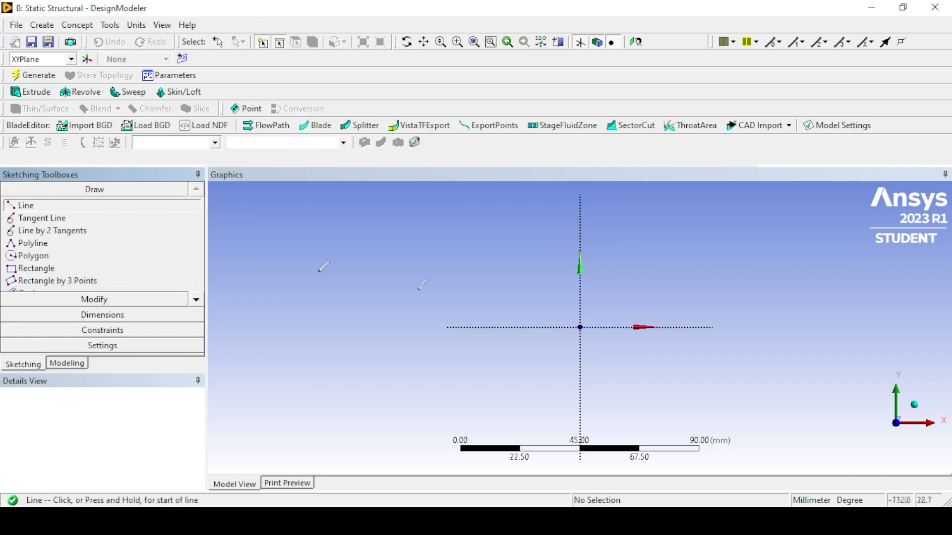
click(580, 327)
click(674, 327)
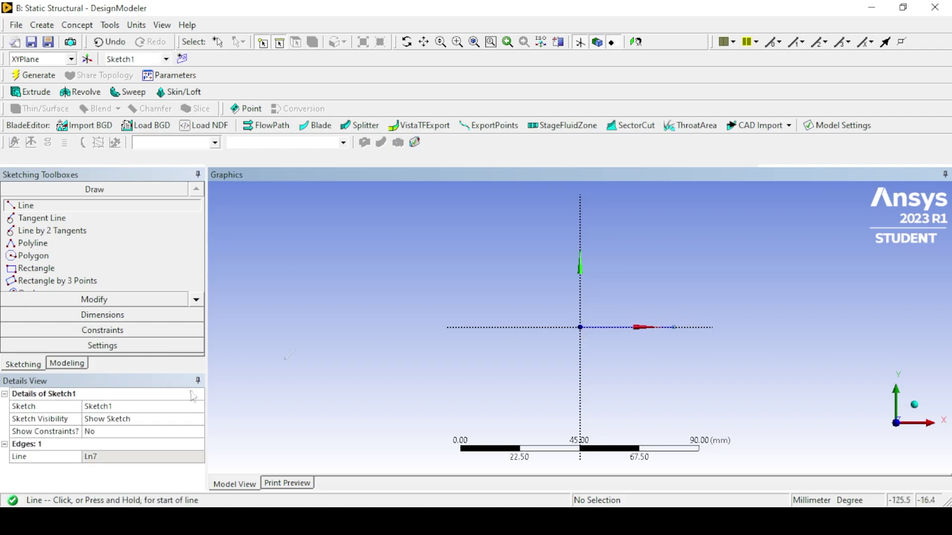
Dimension the horizontal line from the origin and set its length to 200 mm
click(111, 316)
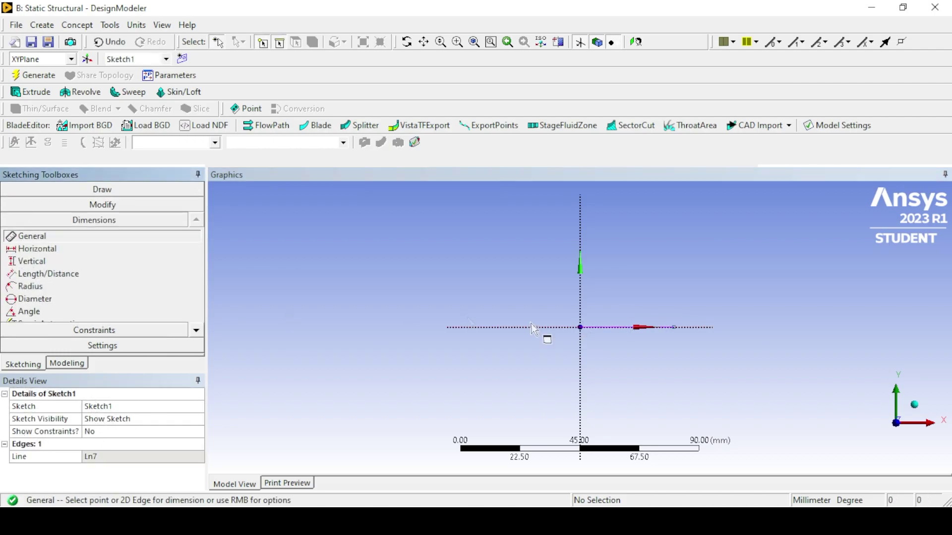
click(620, 325)
click(622, 318)
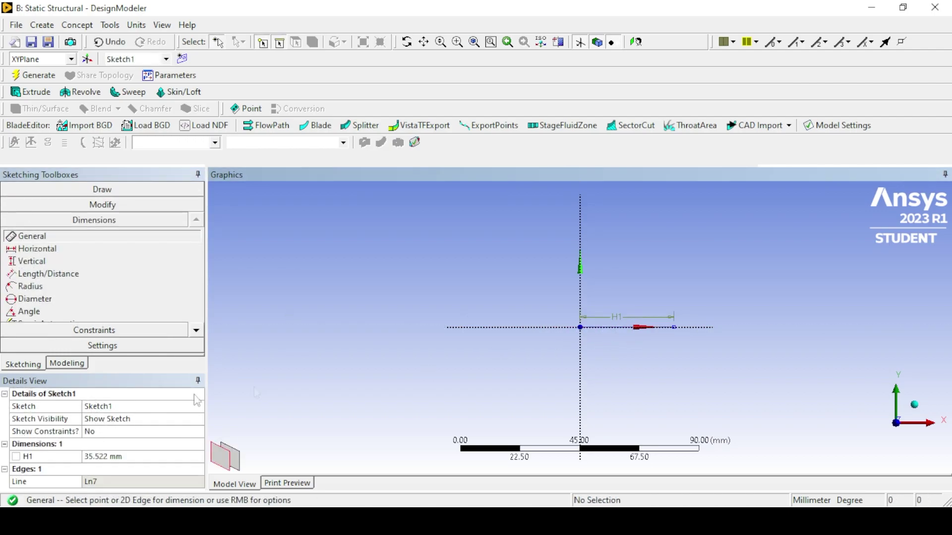
click(112, 459)
text(200)
key(Return)
scroll(665, 393, down, 2)
scroll(711, 372, down, 2)
Add a second sketch on the XY plane with a horizontal line about 87 mm long, continuing from the first line's far end
click(58, 368)
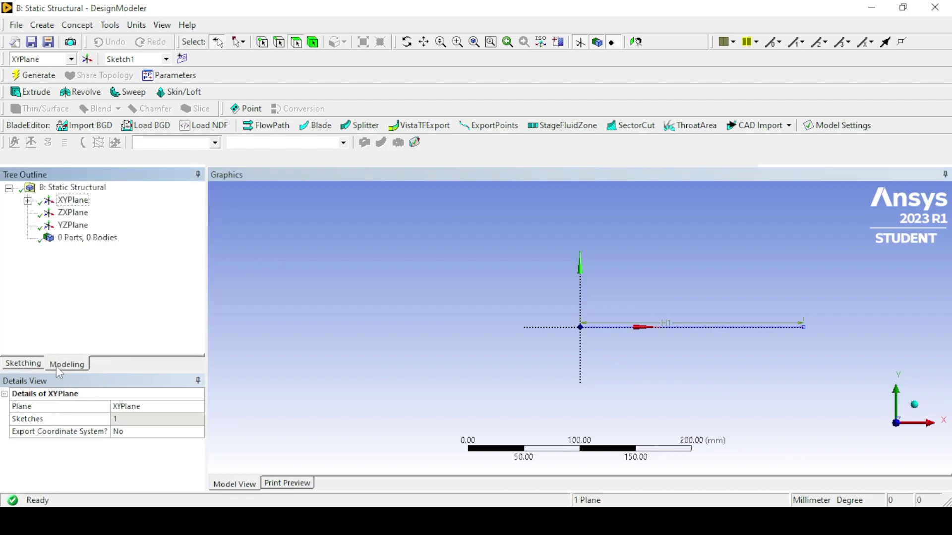
click(90, 213)
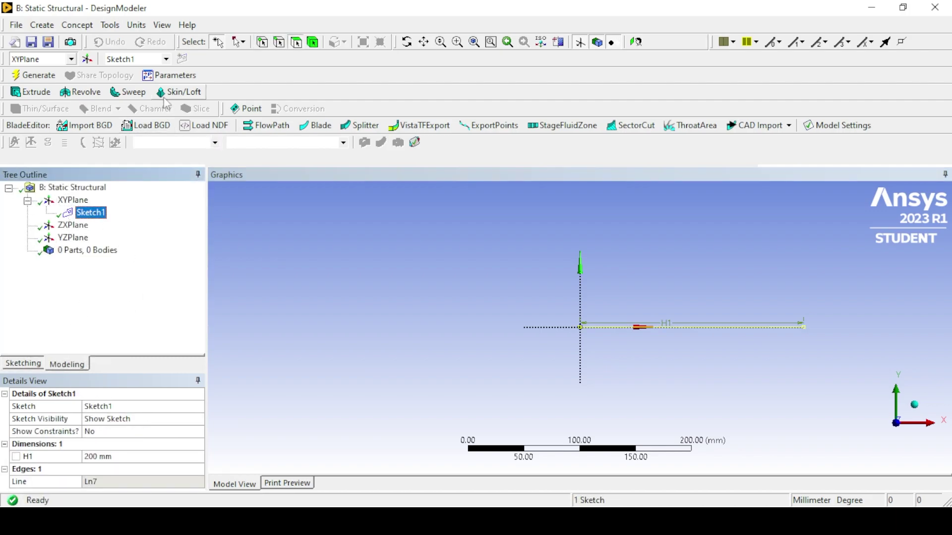
click(70, 207)
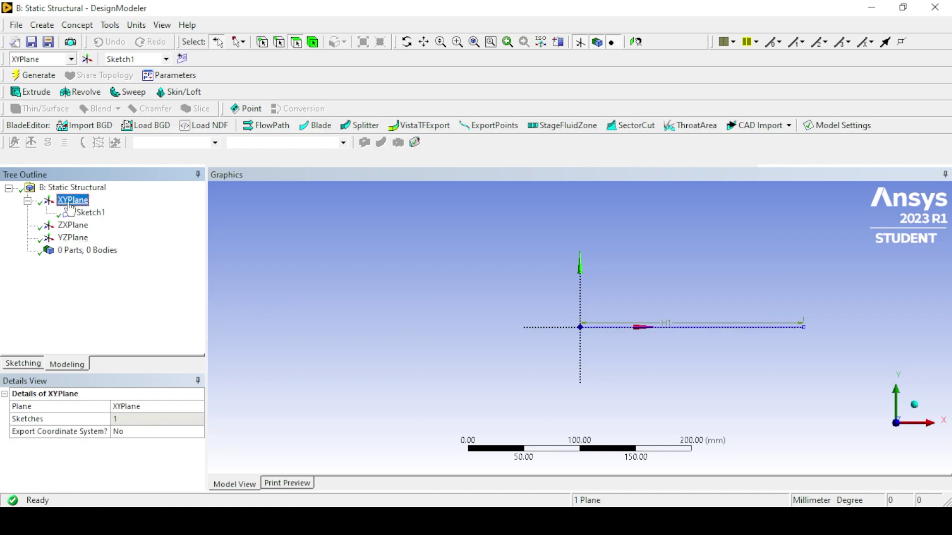
click(182, 58)
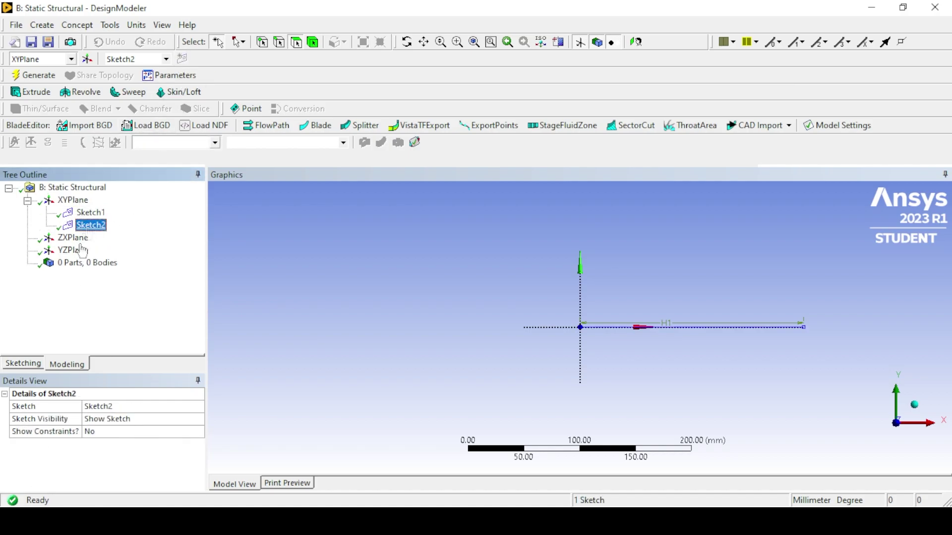
click(23, 364)
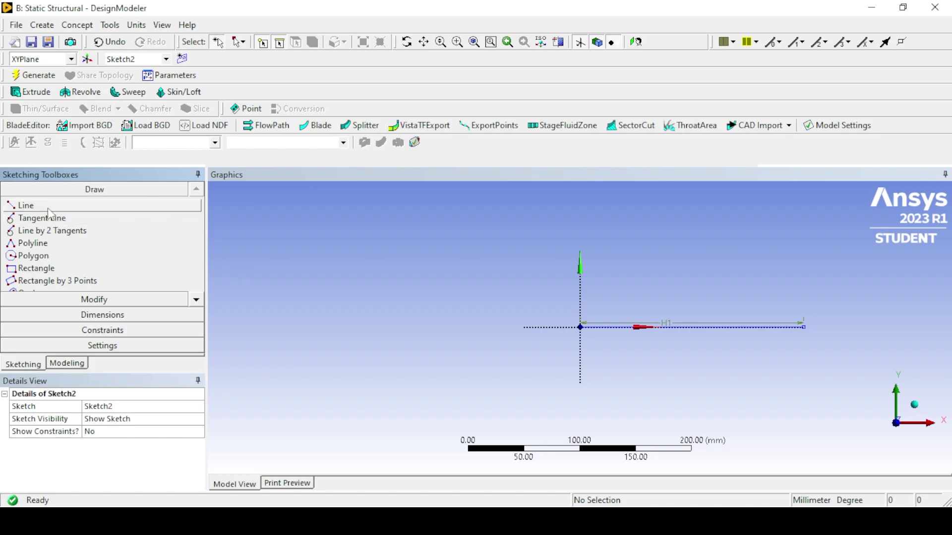
click(26, 205)
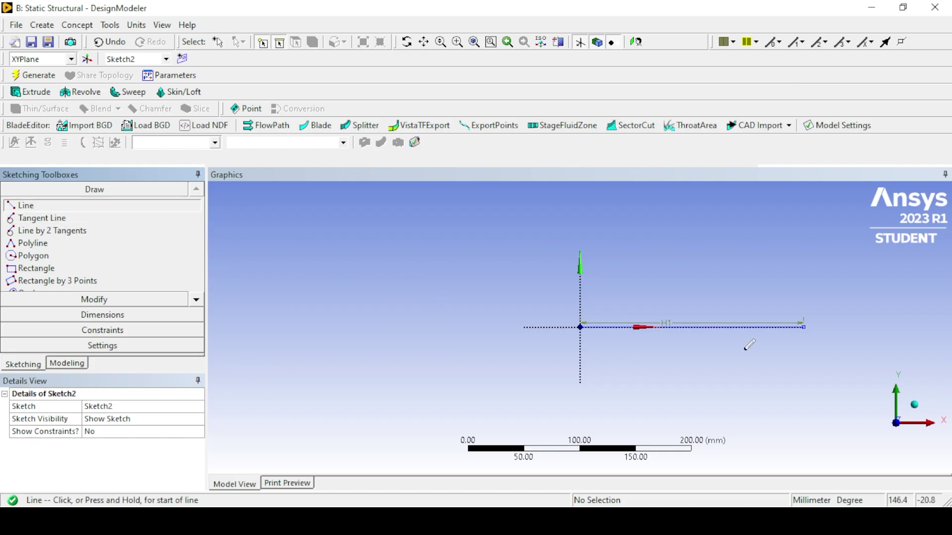
click(803, 327)
click(900, 327)
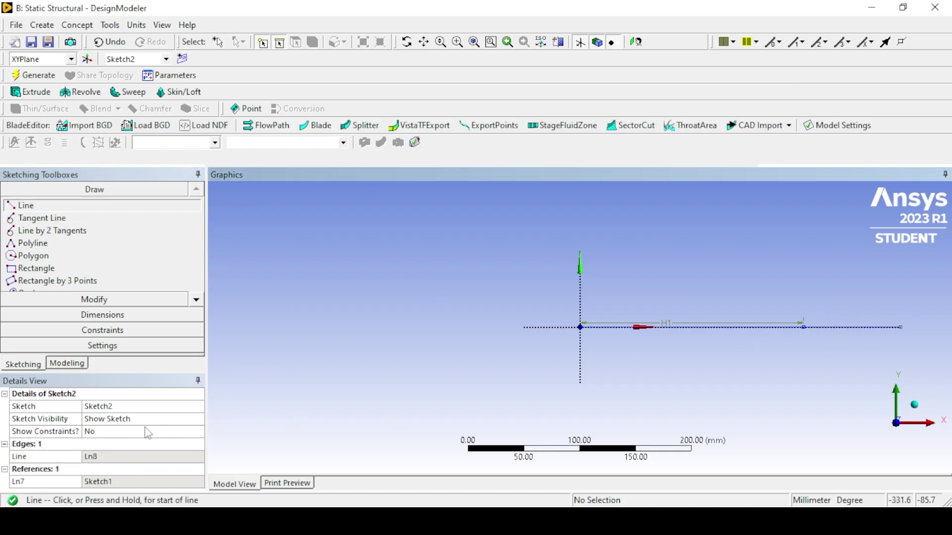
Dimension the second sketch's line, set its length to 100 mm and return to modeling
click(100, 322)
click(848, 328)
click(857, 308)
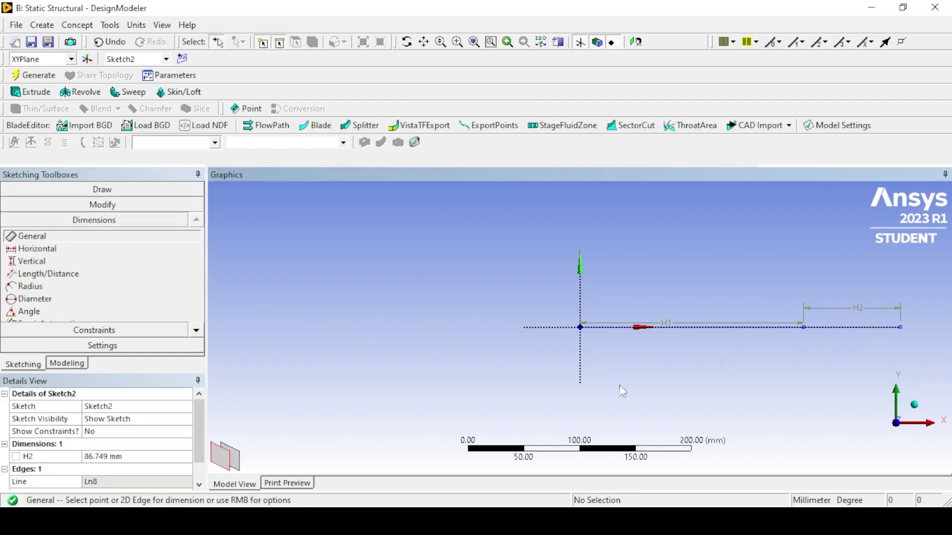
click(134, 456)
click(134, 456)
text(100)
key(Return)
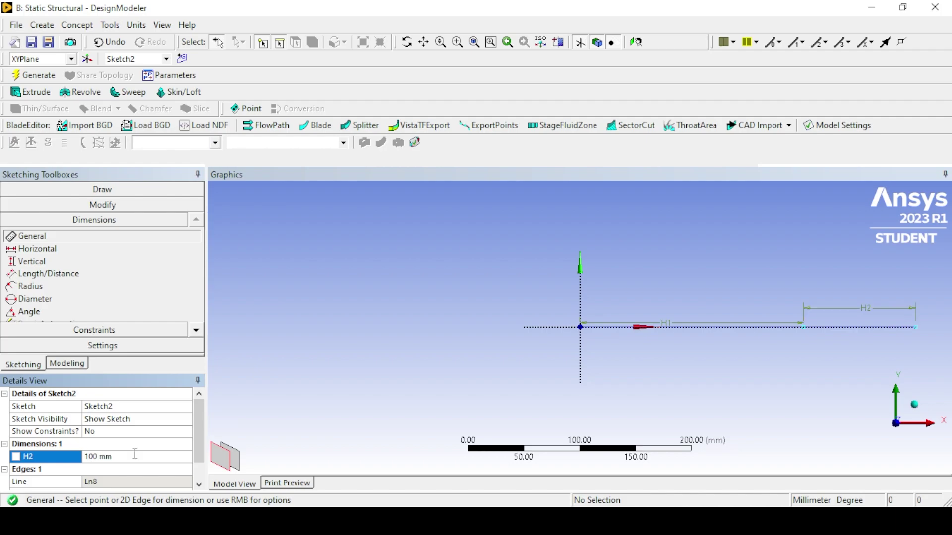
click(70, 364)
click(91, 212)
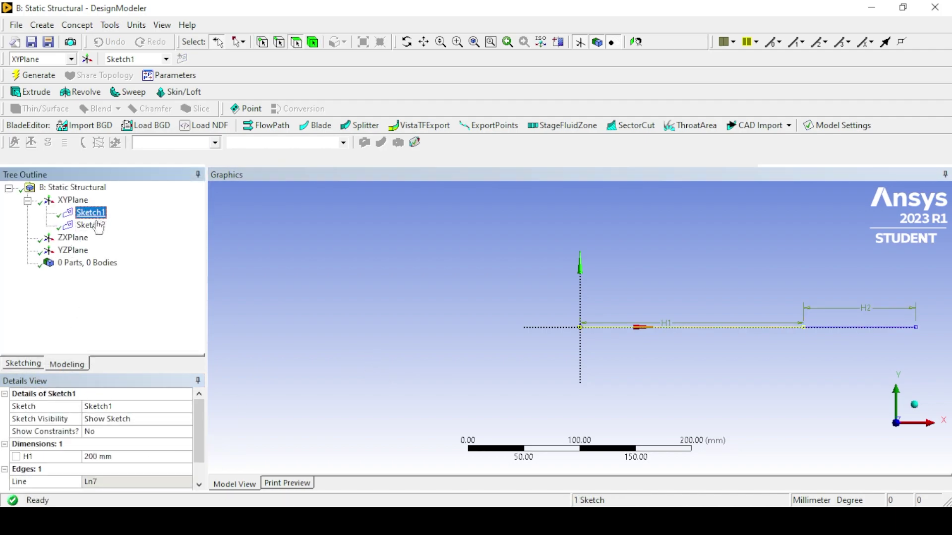
click(90, 225)
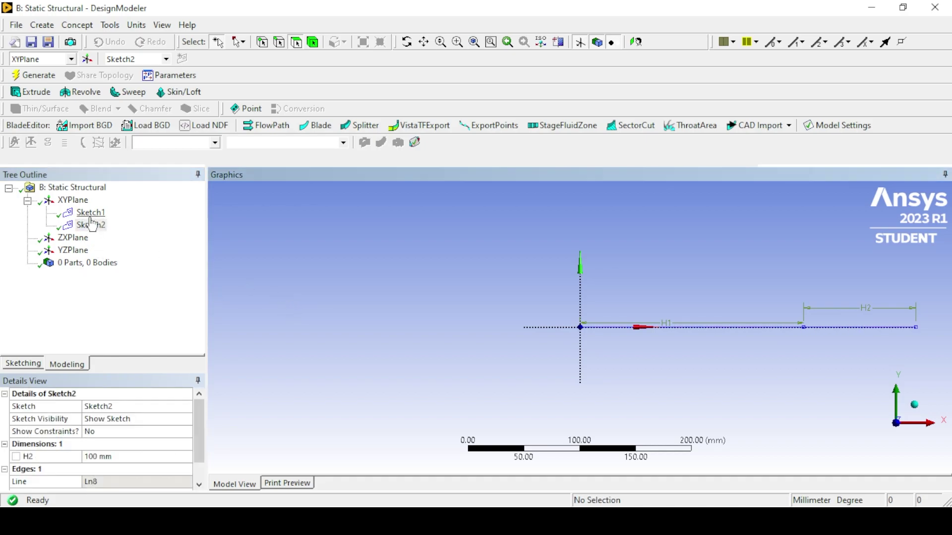
click(27, 201)
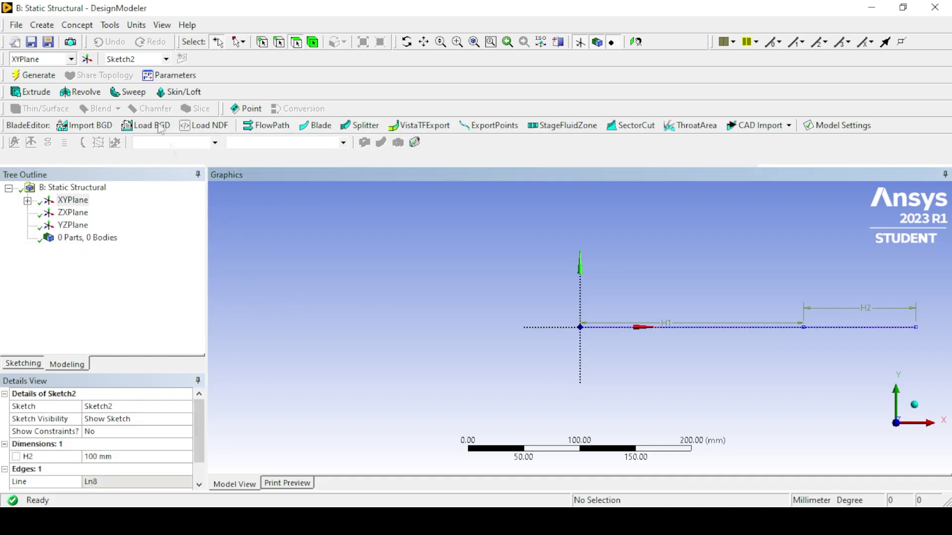
Generate a line body from Sketch1 using Lines From Sketches with the operation set to Add Frozen
click(77, 25)
click(99, 56)
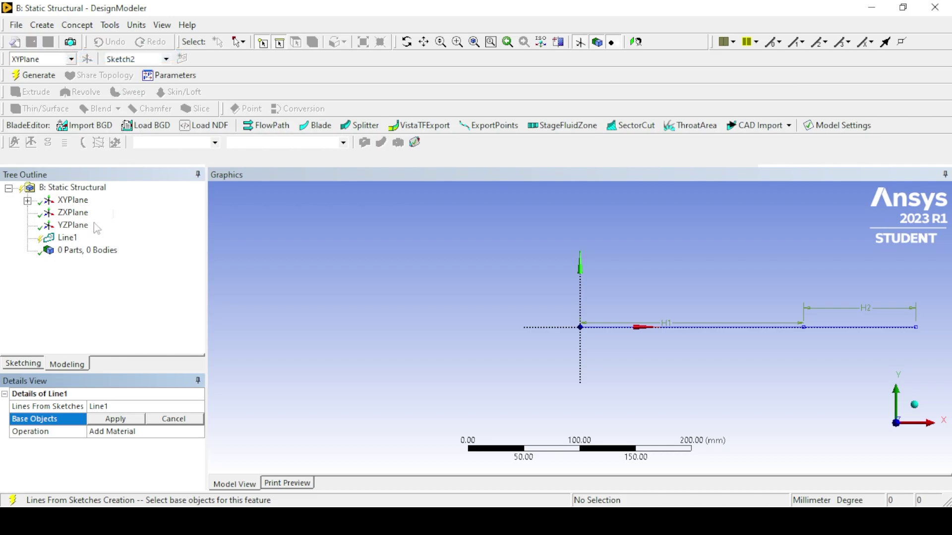
click(27, 201)
click(91, 212)
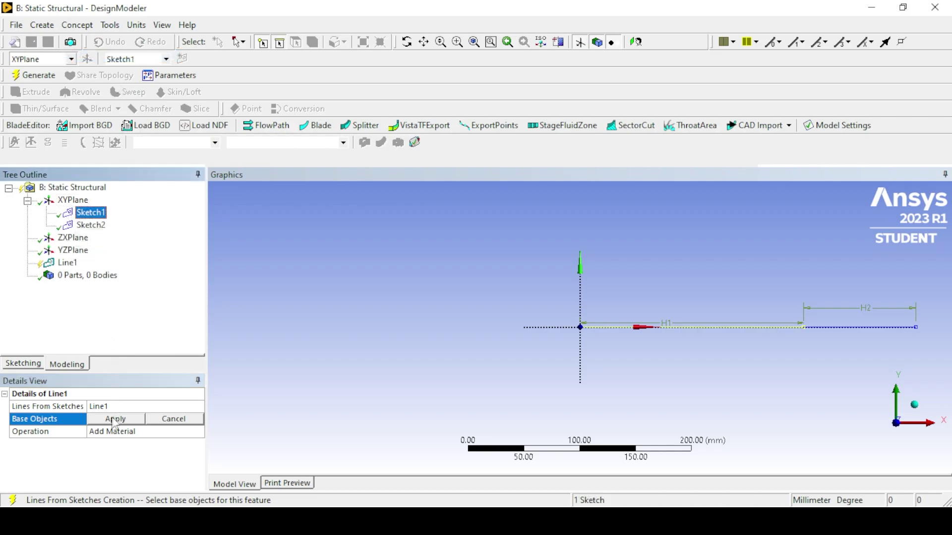
click(115, 419)
click(139, 432)
click(198, 432)
click(156, 448)
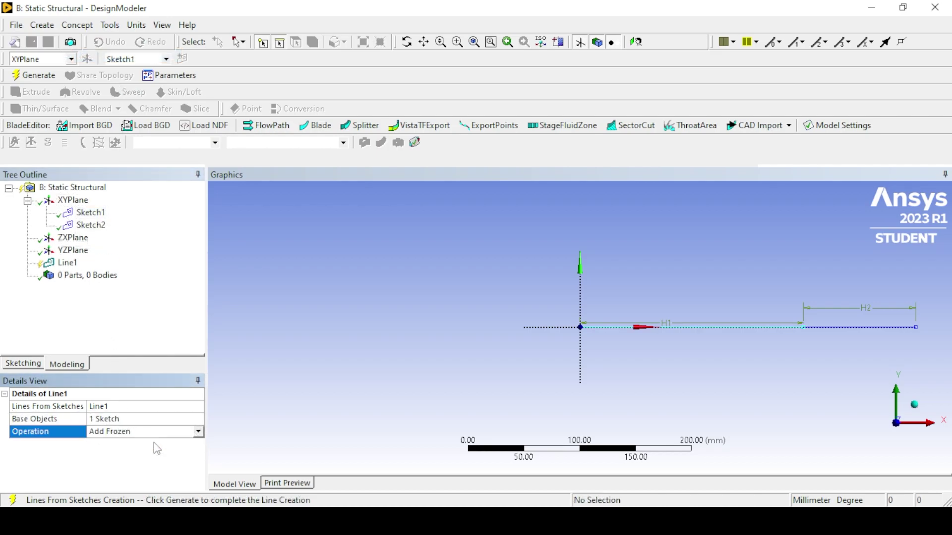
click(42, 78)
click(67, 263)
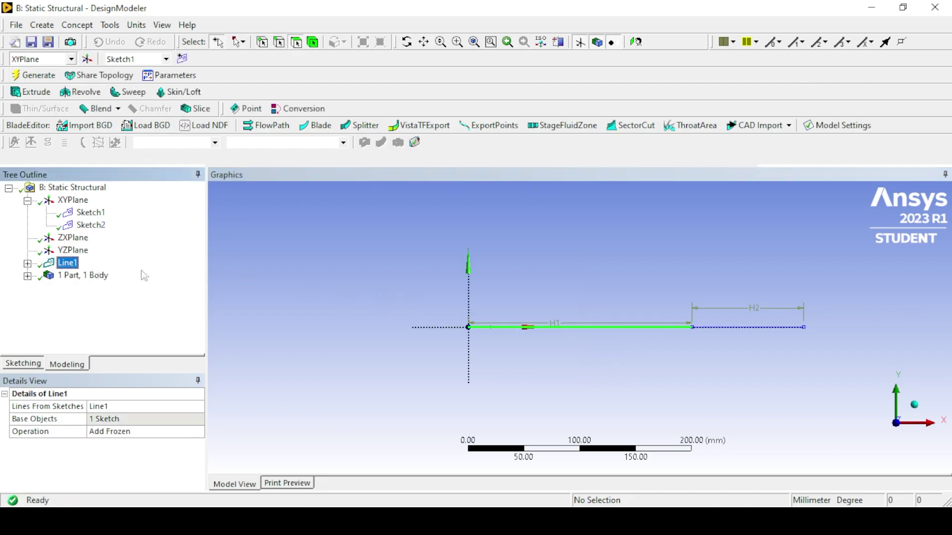
mouse_move(334, 268)
middle_down()
mouse_move(319, 300)
mouse_move(330, 315)
middle_up()
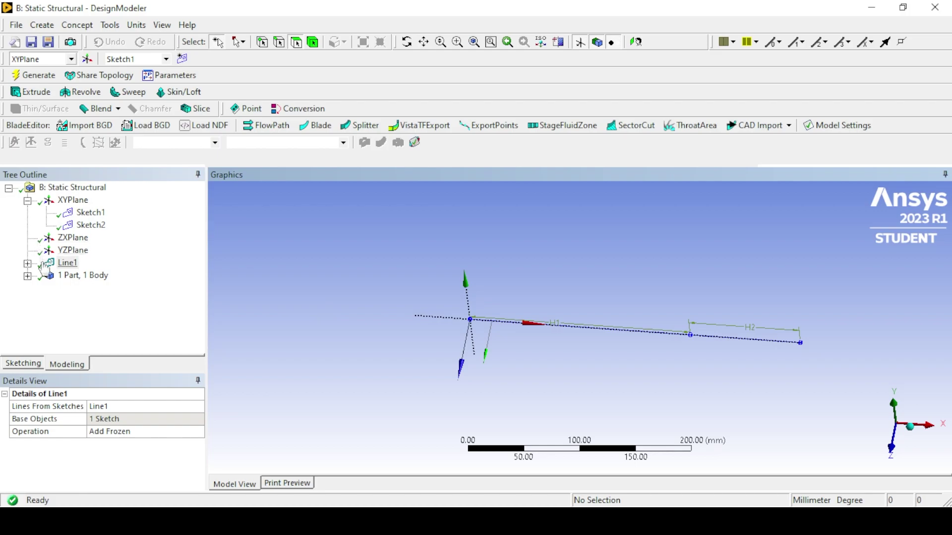
Generate a second line body from Sketch2 using Lines From Sketches with the operation set to Add Frozen
click(79, 24)
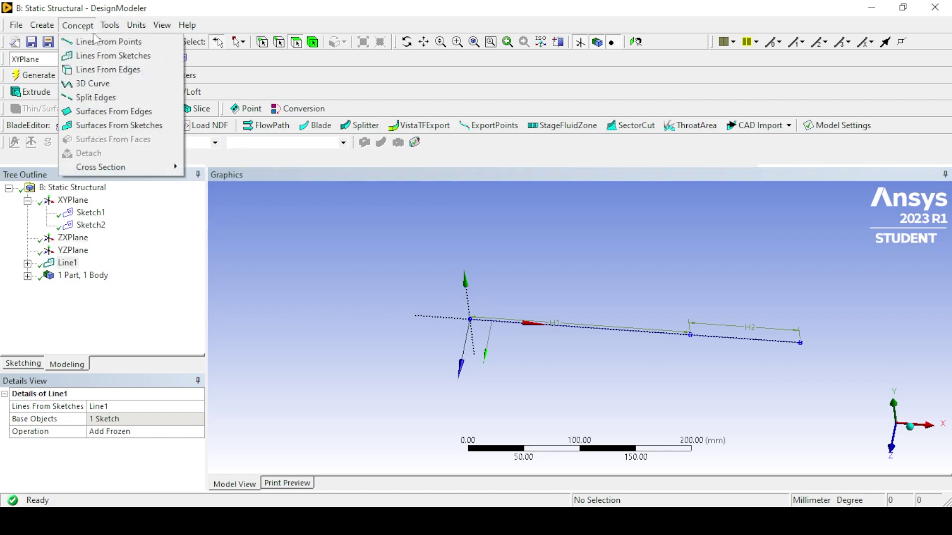
click(110, 56)
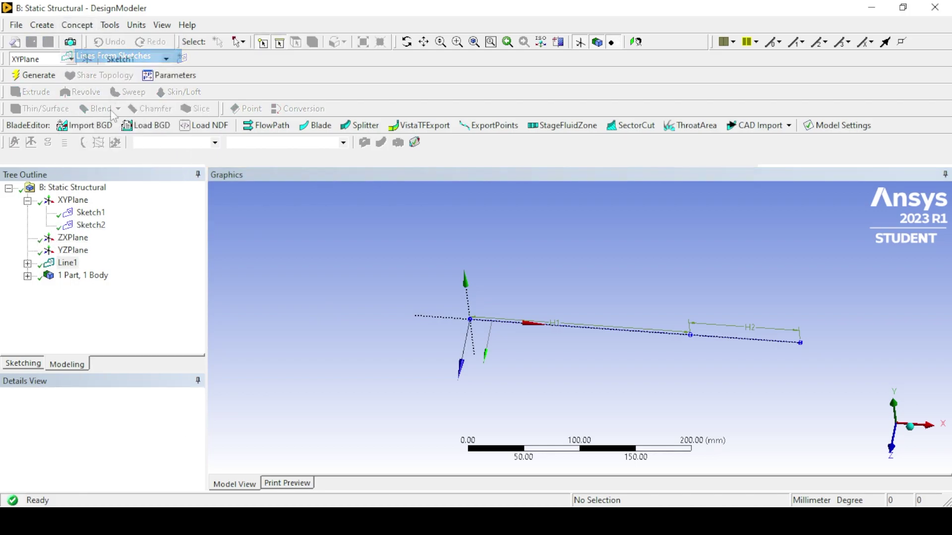
click(84, 226)
click(127, 423)
click(148, 432)
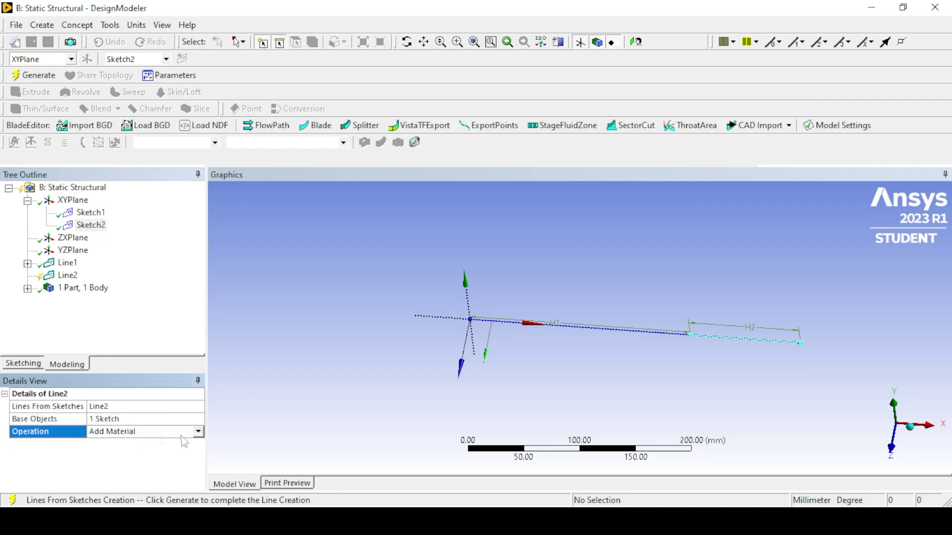
click(198, 431)
click(150, 446)
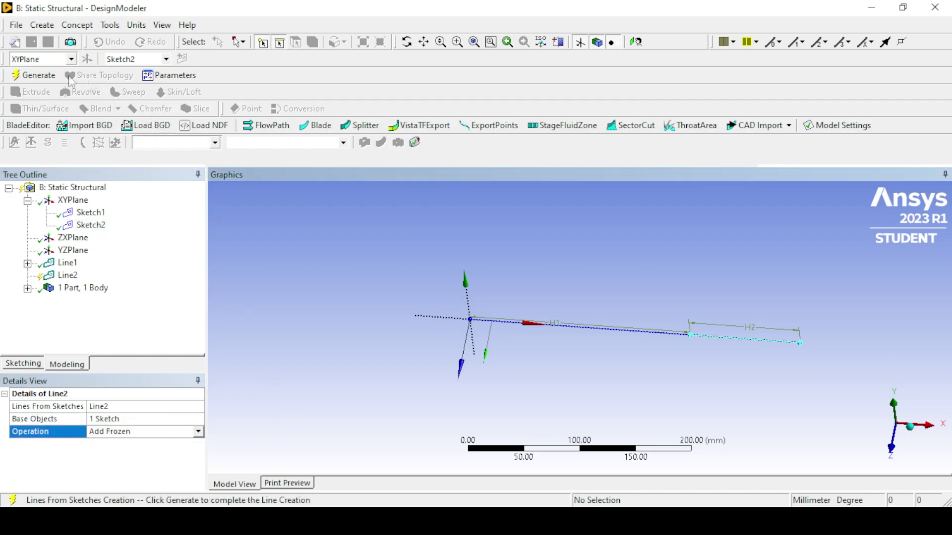
click(35, 75)
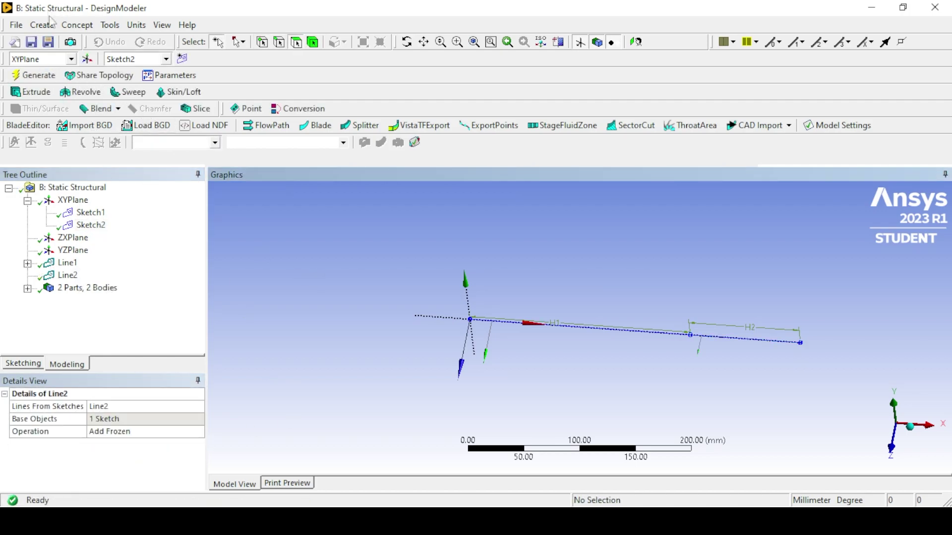
Add a circular cross section and set its radius to 25 mm
click(74, 25)
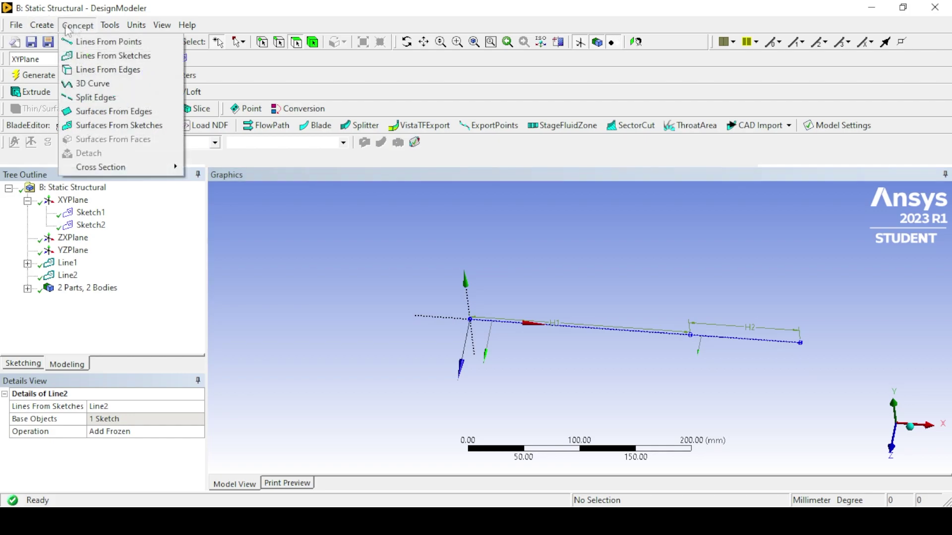
mouse_move(119, 167)
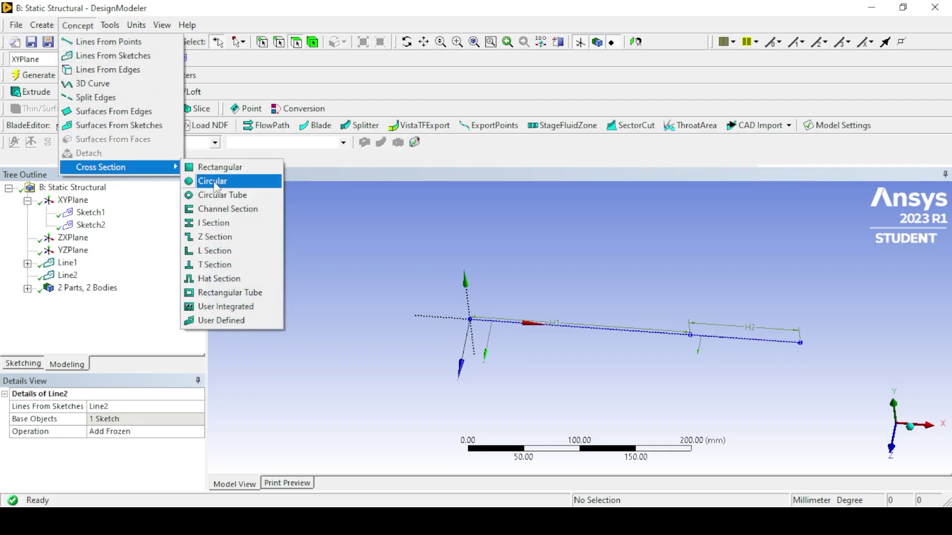
click(201, 178)
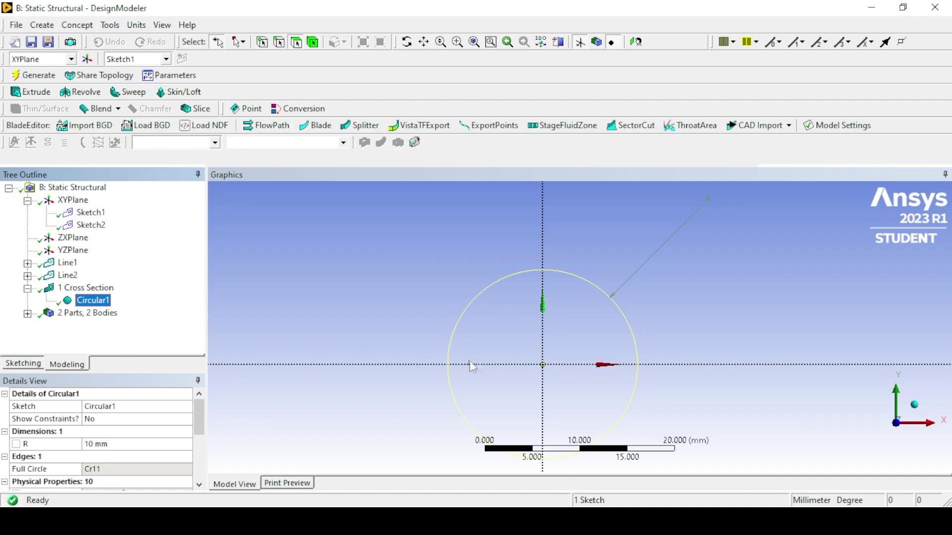
click(115, 444)
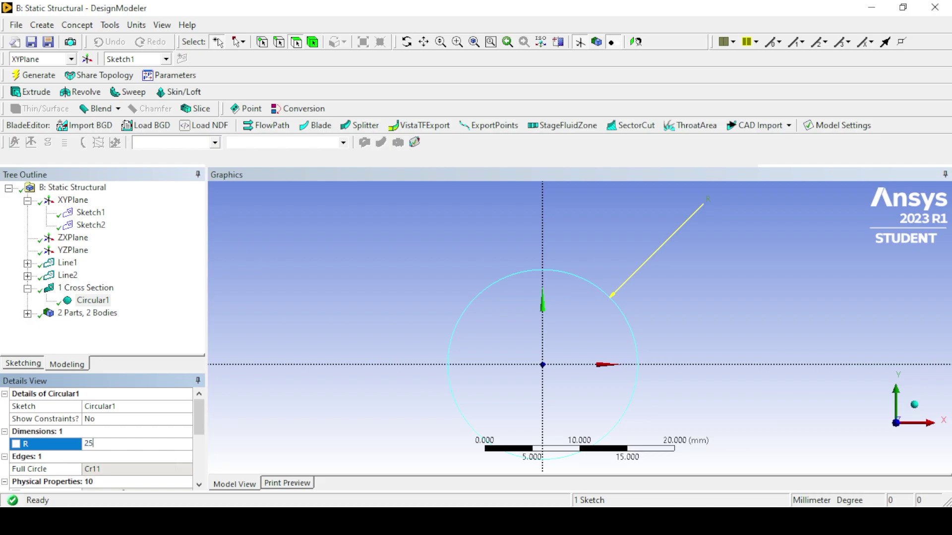
text(25)
key(Return)
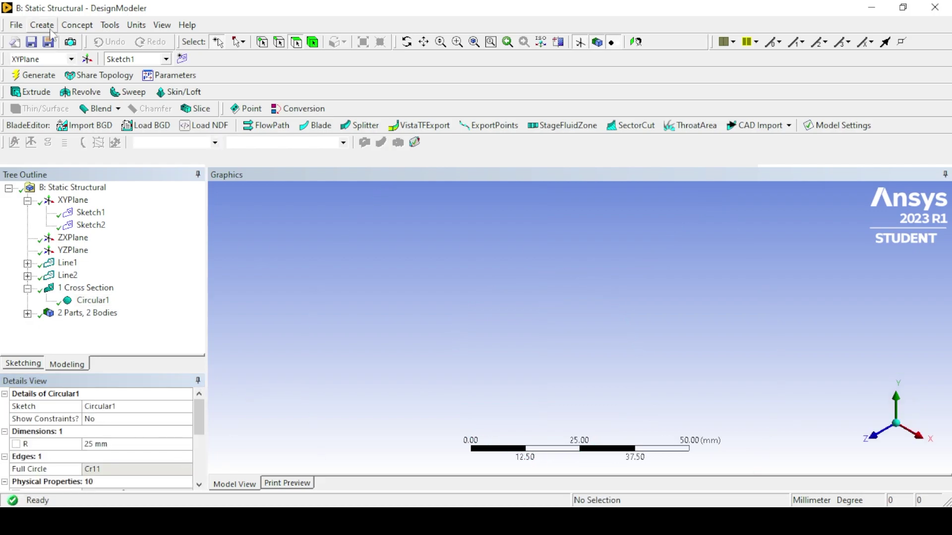
Add a second circular cross section with a radius of 12.5 mm
click(77, 25)
mouse_move(107, 169)
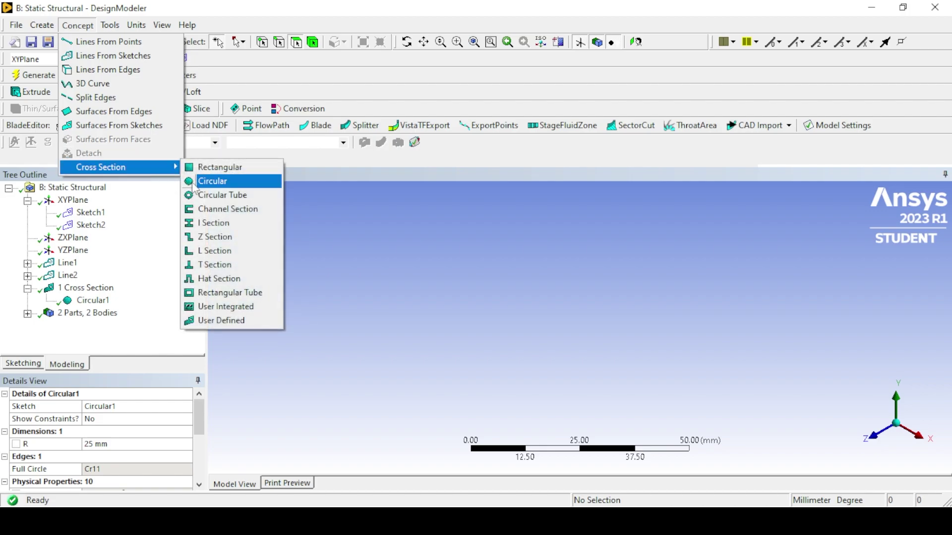
click(213, 180)
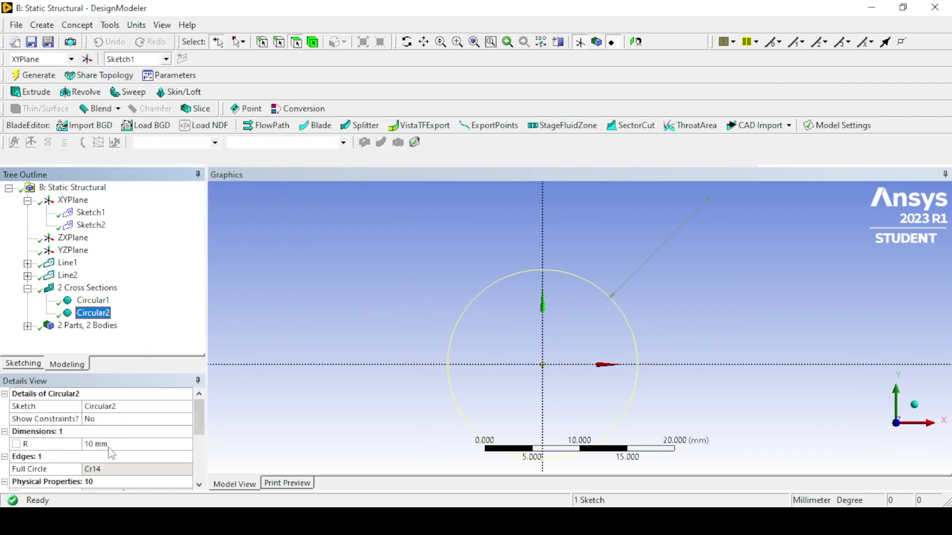
click(109, 444)
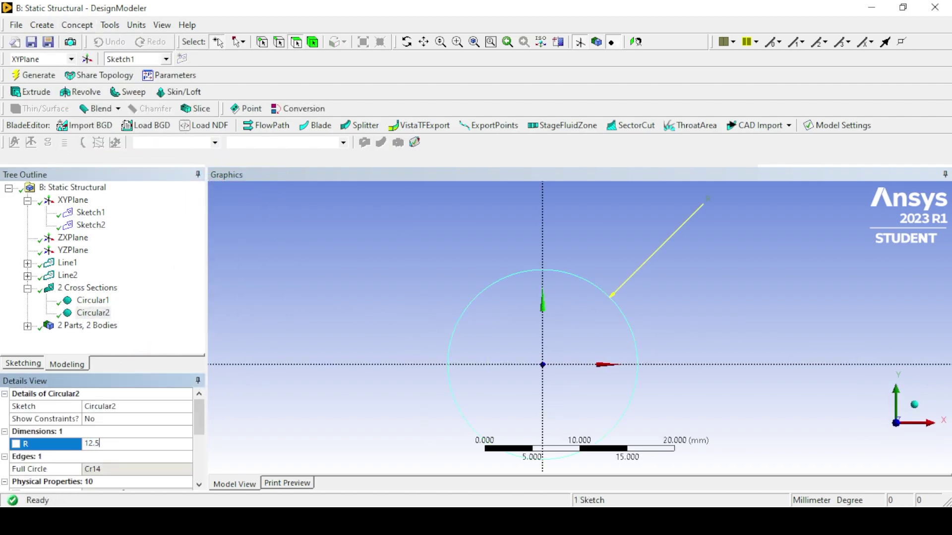
key(Return)
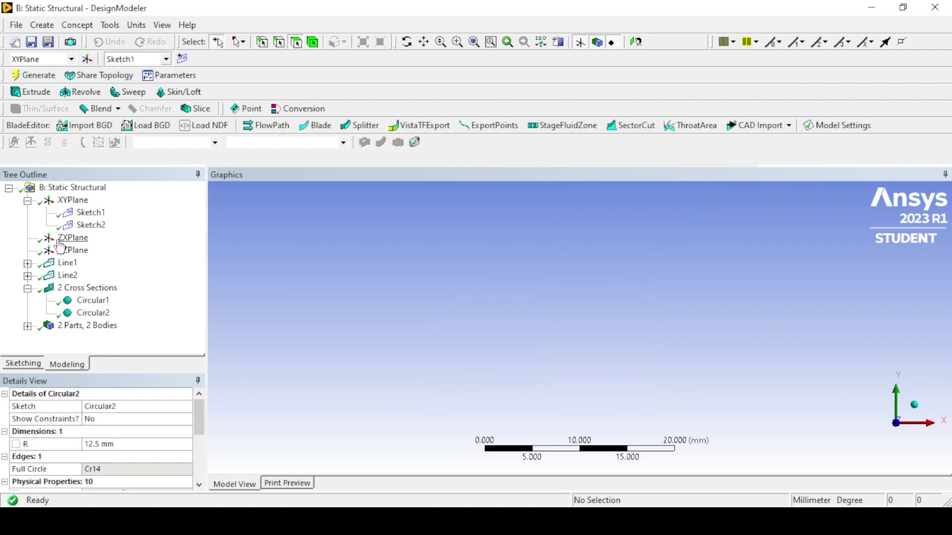
Assign the Circular1 cross section to the 200 mm line body
click(27, 288)
click(67, 263)
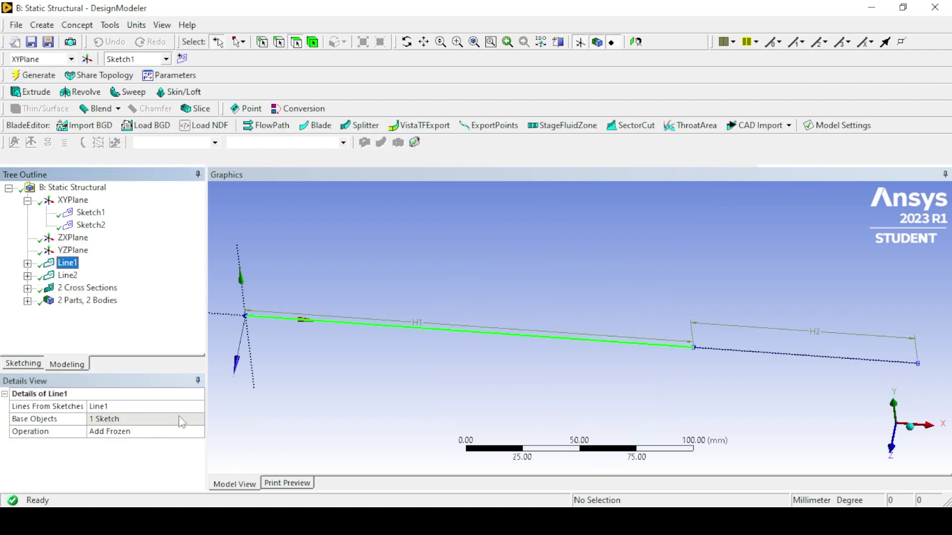
click(75, 300)
click(28, 301)
click(95, 313)
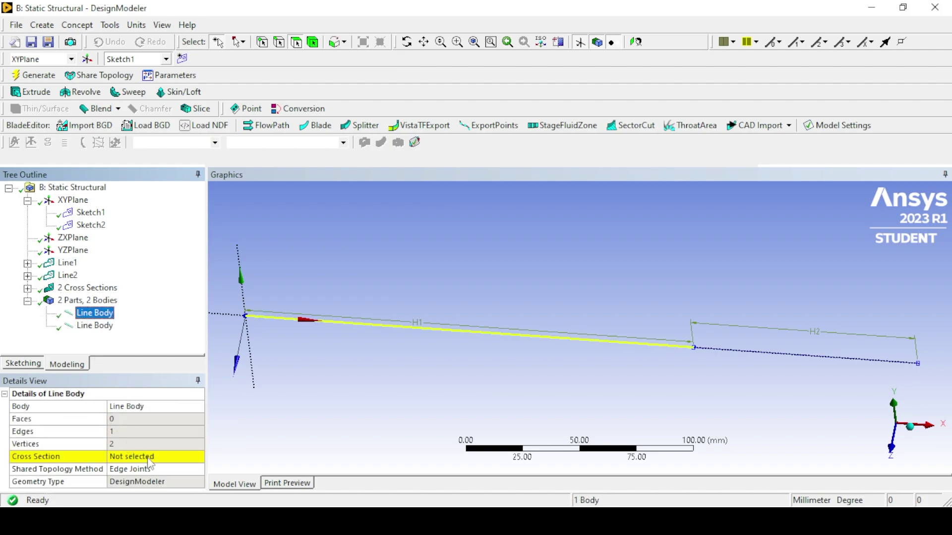
click(149, 459)
click(198, 457)
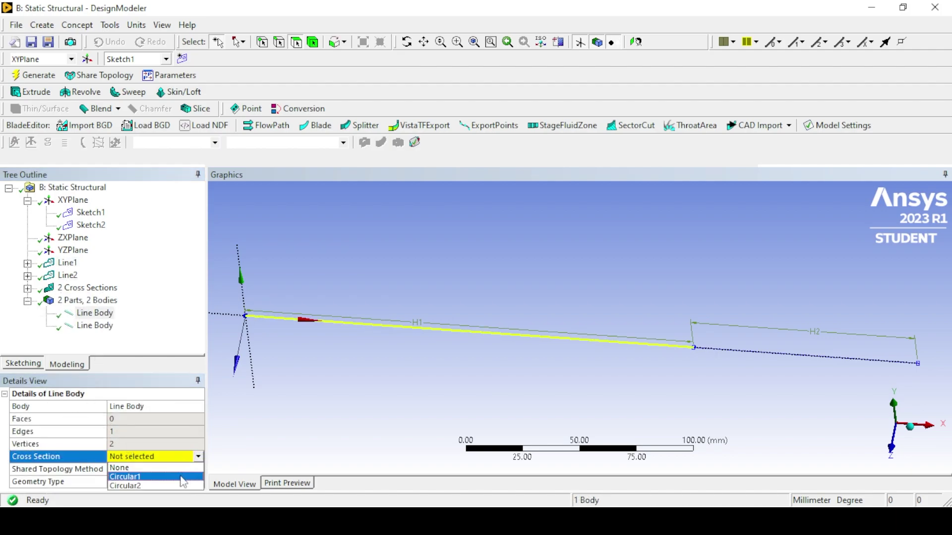
click(182, 477)
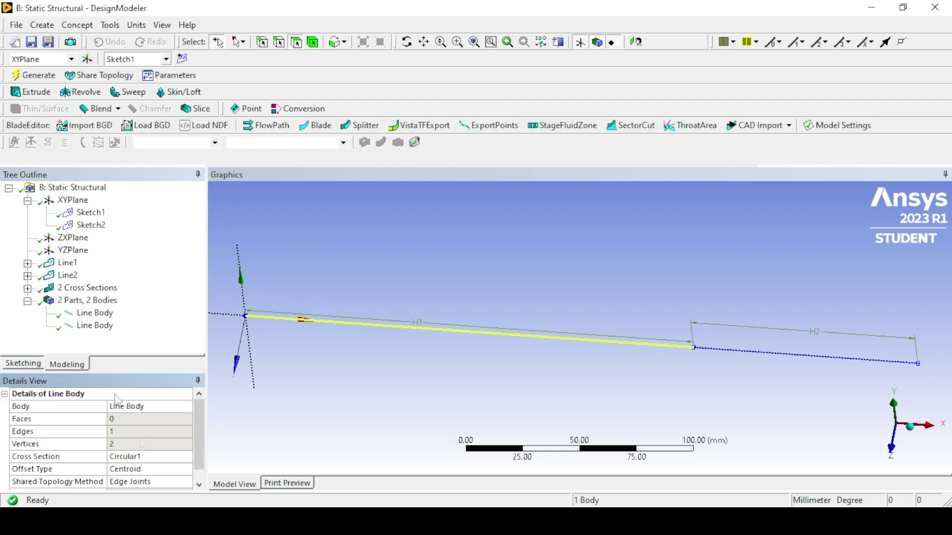
Assign the Circular2 cross section to the 100 mm line body
click(82, 327)
click(174, 458)
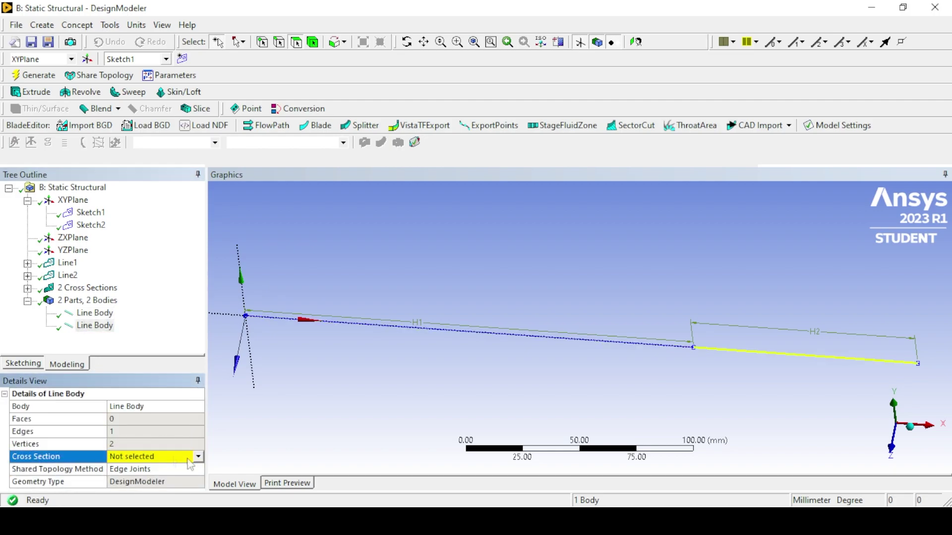
click(198, 457)
click(171, 478)
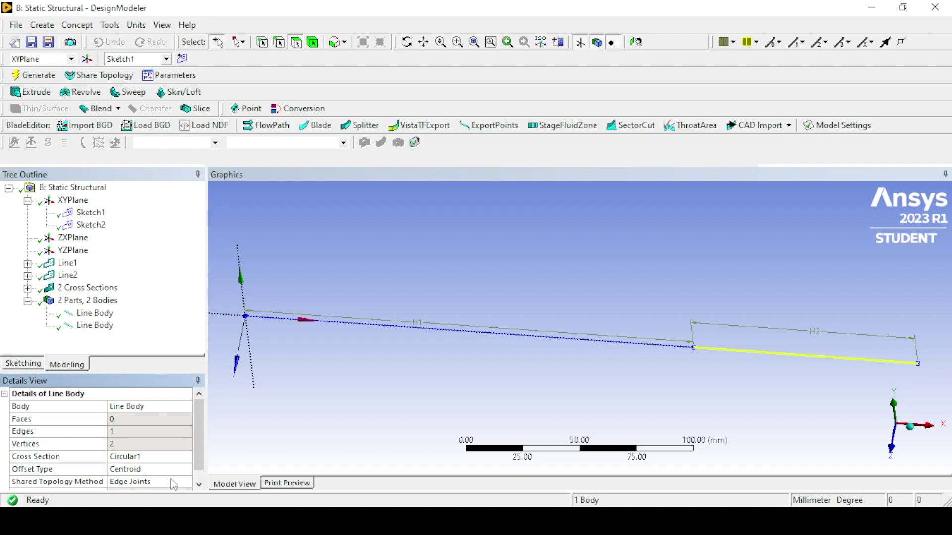
click(177, 457)
click(197, 457)
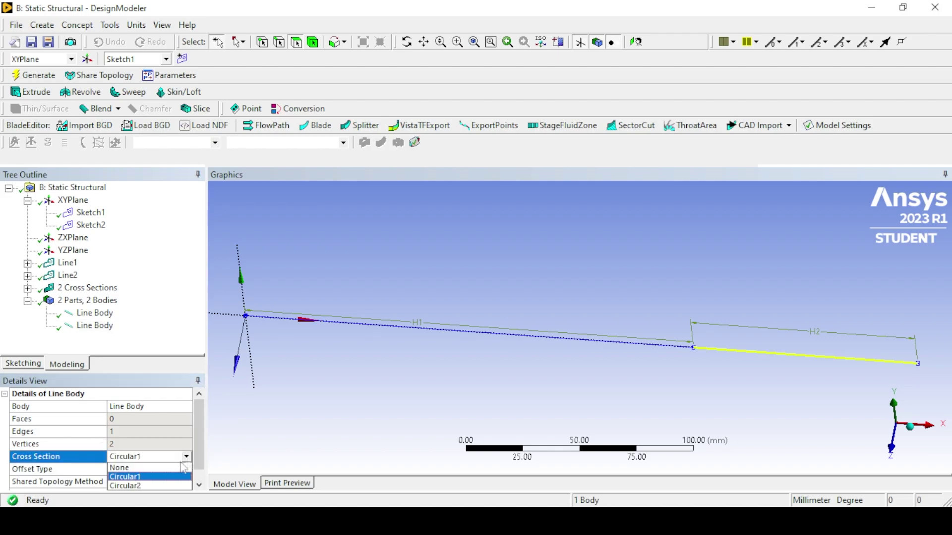
click(182, 486)
click(317, 409)
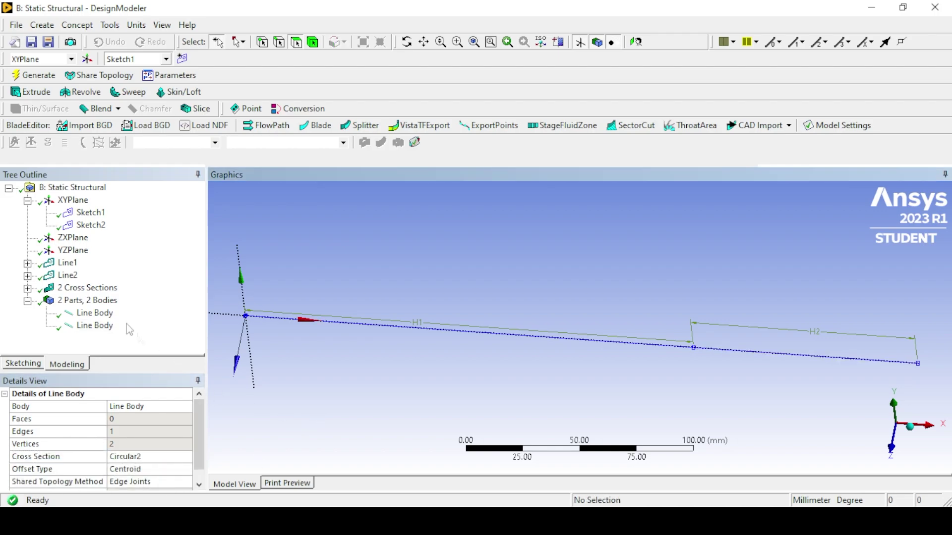
Combine the two line bodies into a single multibody part with Form New Part
click(95, 313)
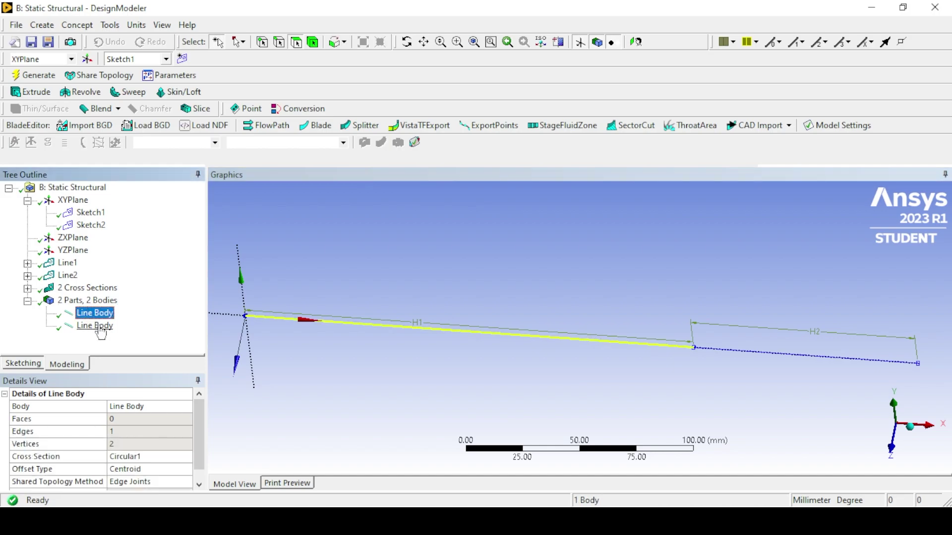
ctrl+click(95, 326)
right_click(99, 327)
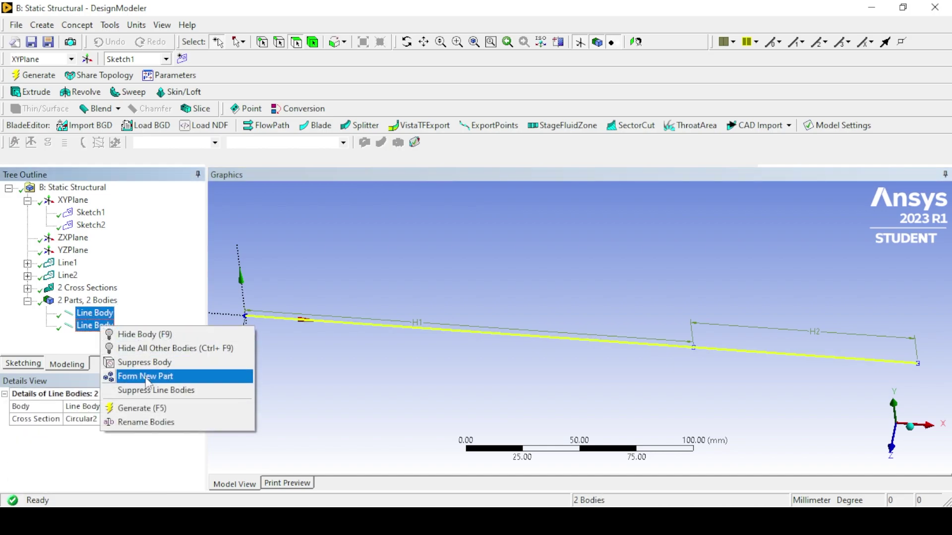
click(144, 376)
click(317, 400)
Examine the details of both line bodies in the new part and its shared topology method options
click(46, 313)
click(107, 326)
click(111, 339)
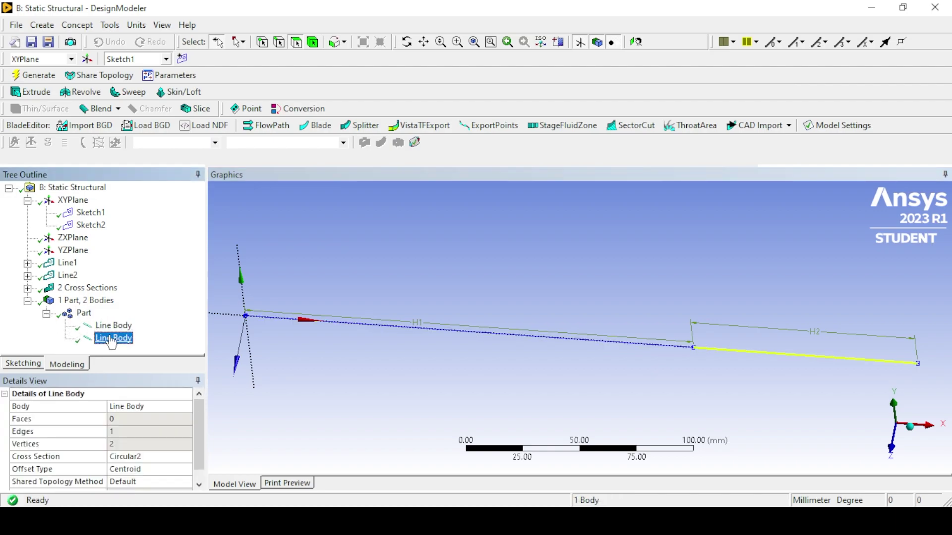
click(106, 326)
click(84, 314)
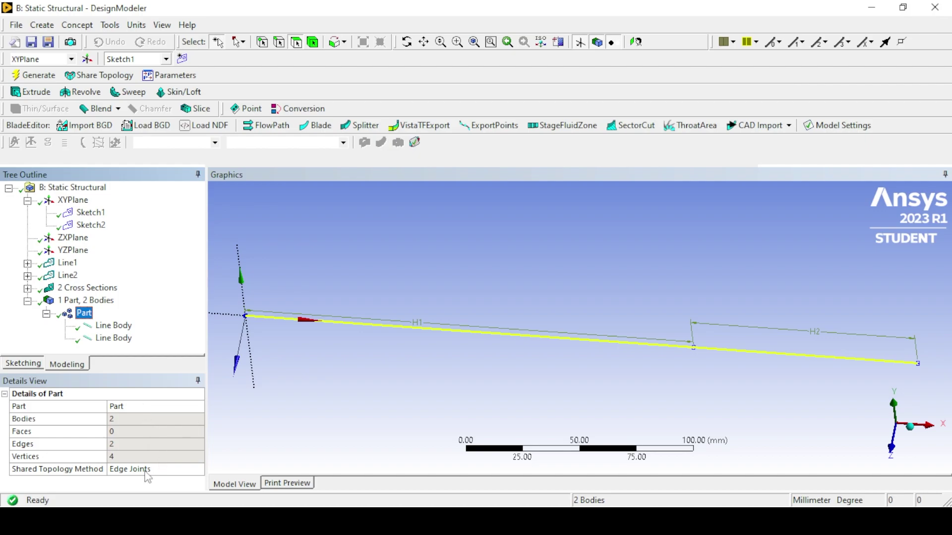
click(197, 470)
click(199, 470)
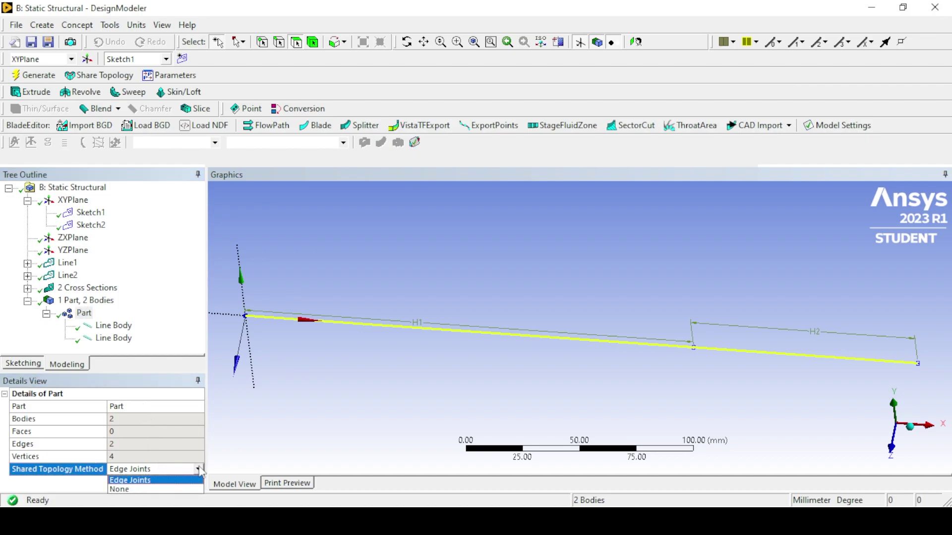
click(297, 445)
click(142, 169)
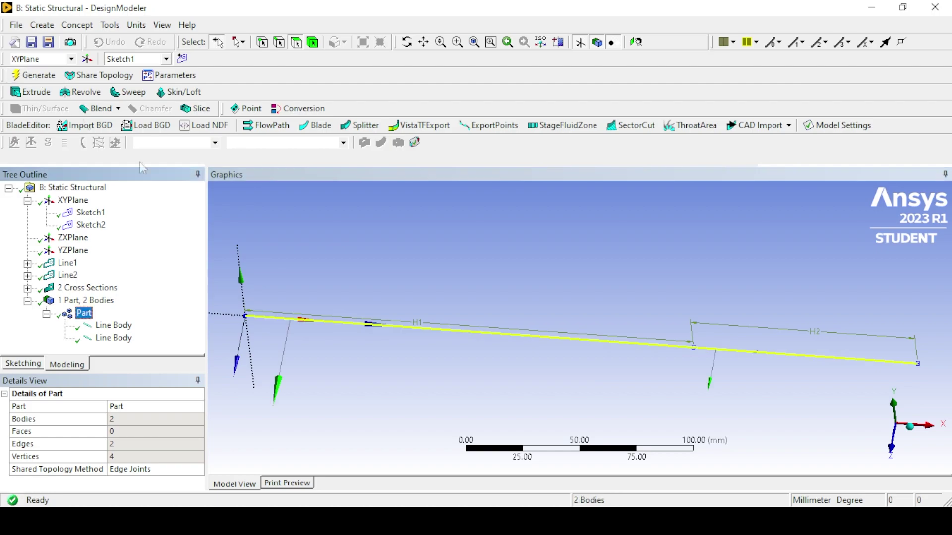
click(350, 282)
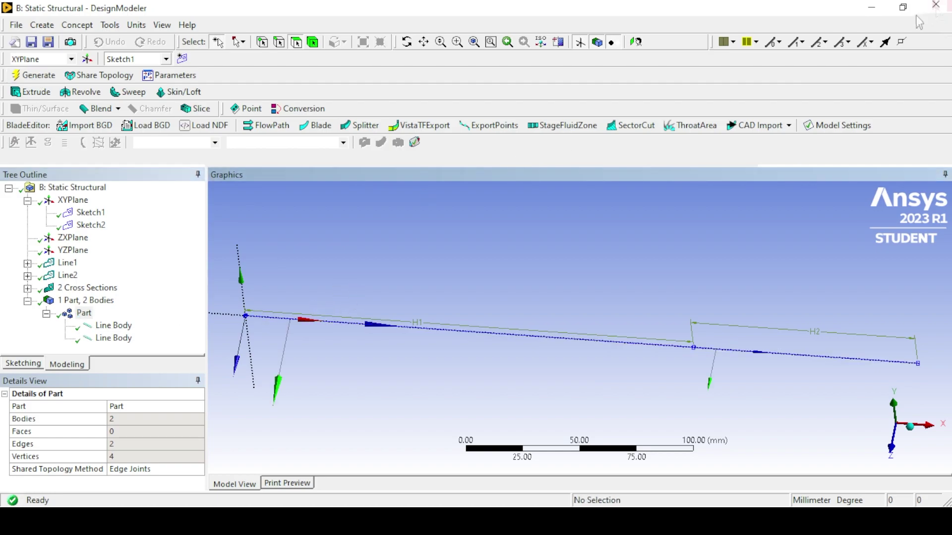
Switch to Workbench, open the Model of static structural system B in Mechanical and review the 200 mm line body's details
key(alt+Tab)
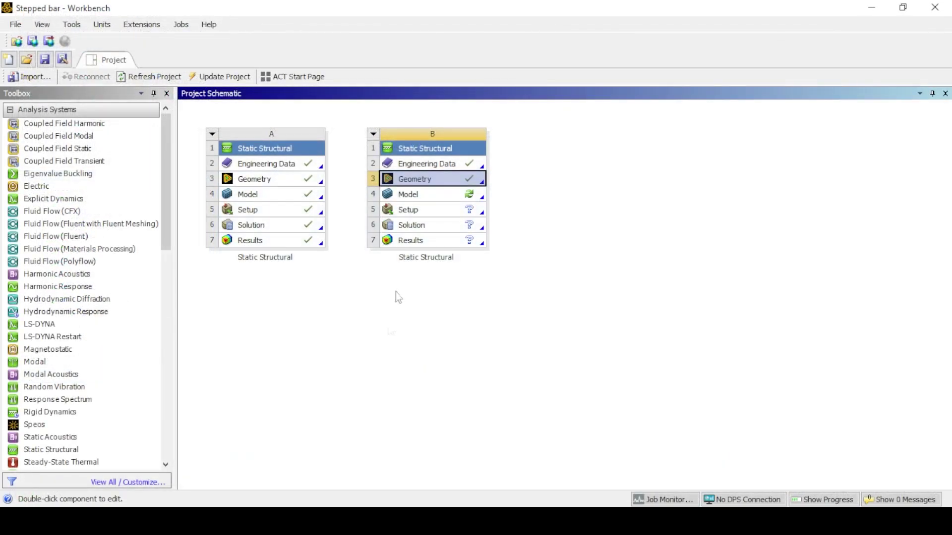
click(427, 194)
right_click(429, 196)
click(458, 202)
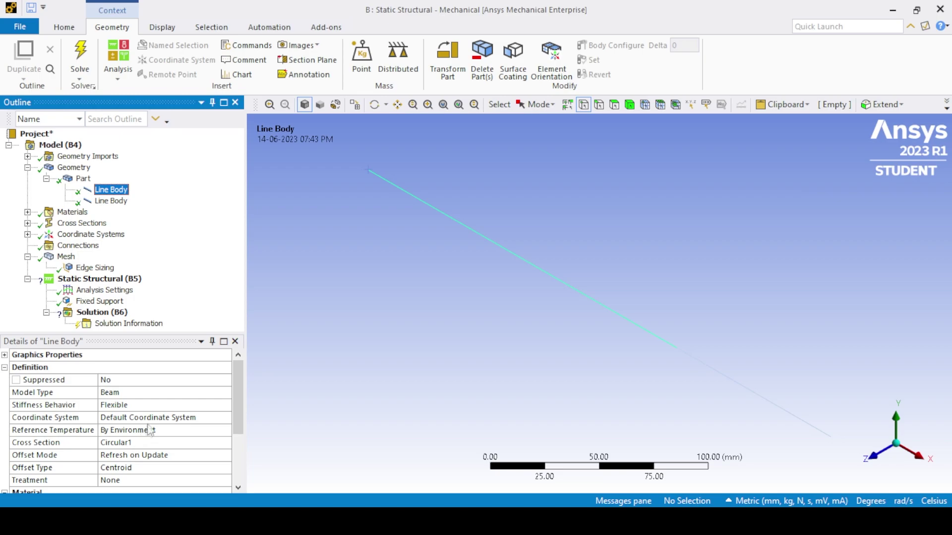
click(240, 414)
scroll(240, 413, down, 3)
Generate the default mesh on the line-body shaft model
click(66, 257)
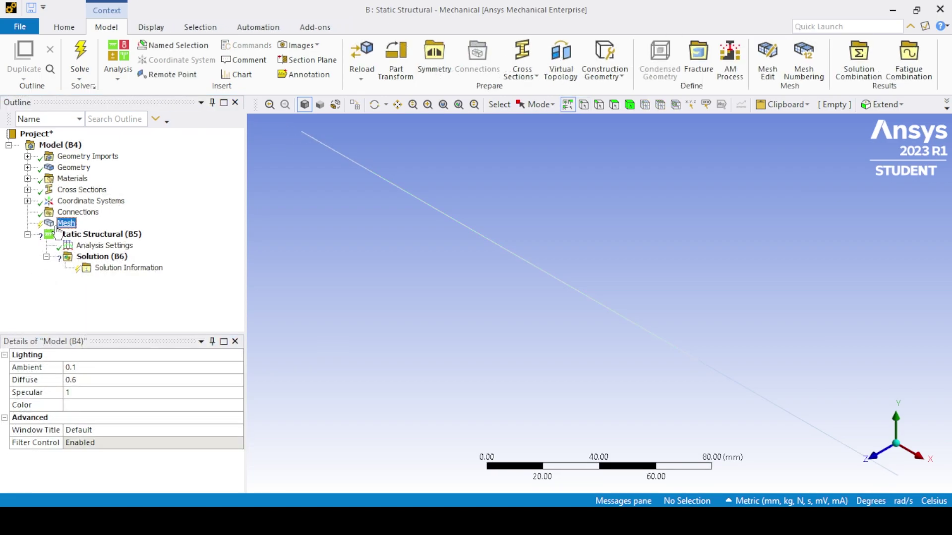
right_click(60, 225)
click(110, 273)
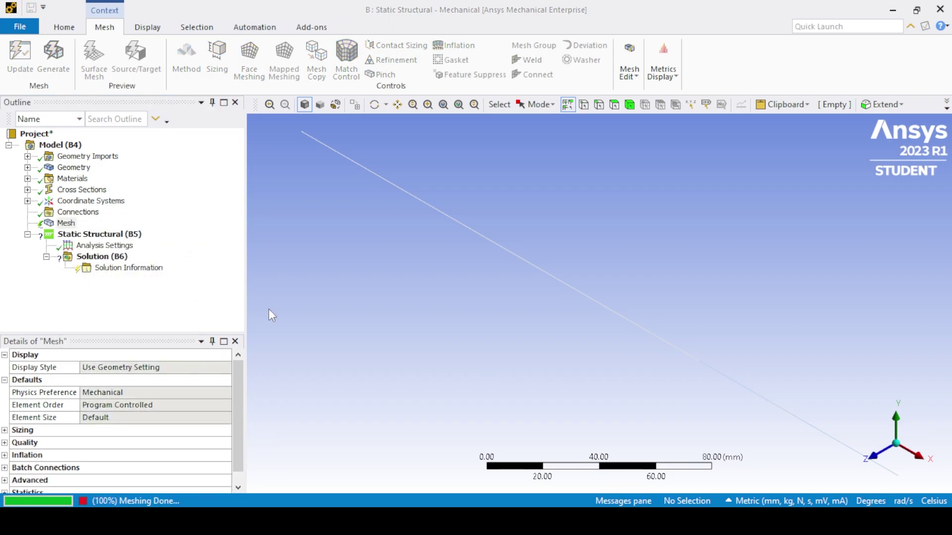
Add an edge sizing with an element size to both line-body edges of the shaft and regenerate the mesh
right_click(65, 223)
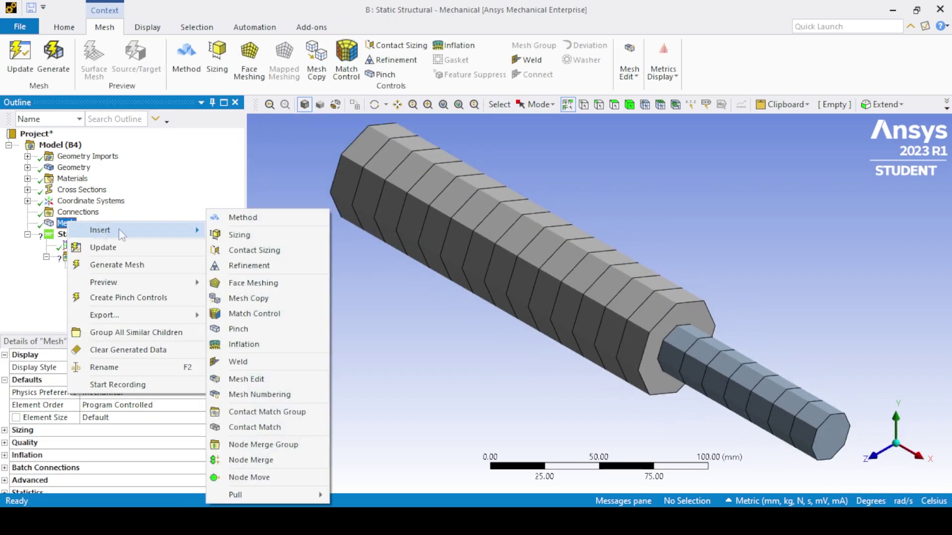
click(237, 243)
click(460, 221)
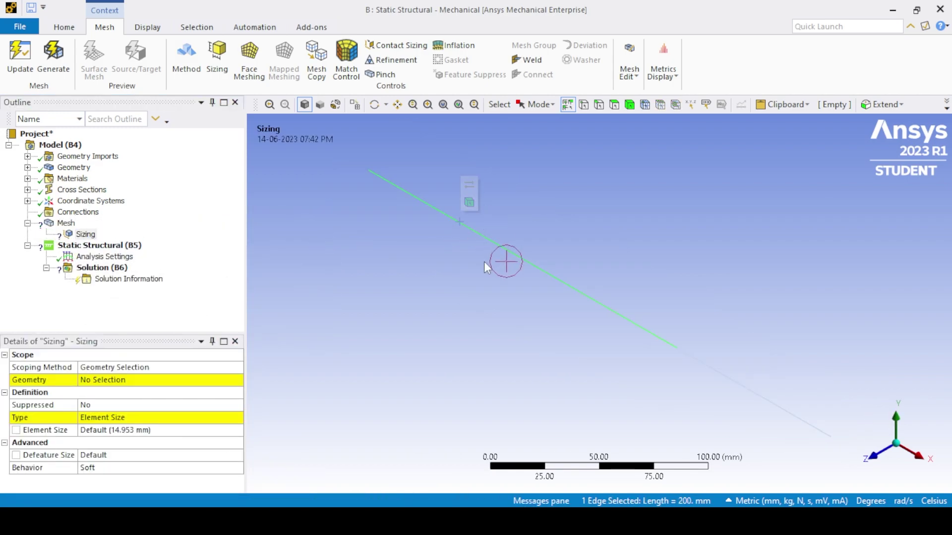
ctrl+click(733, 381)
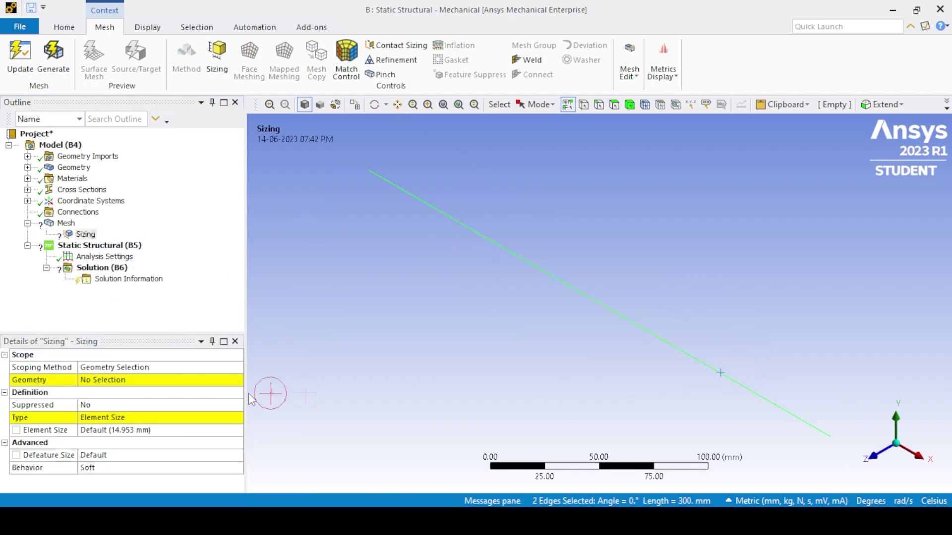
click(121, 380)
click(126, 430)
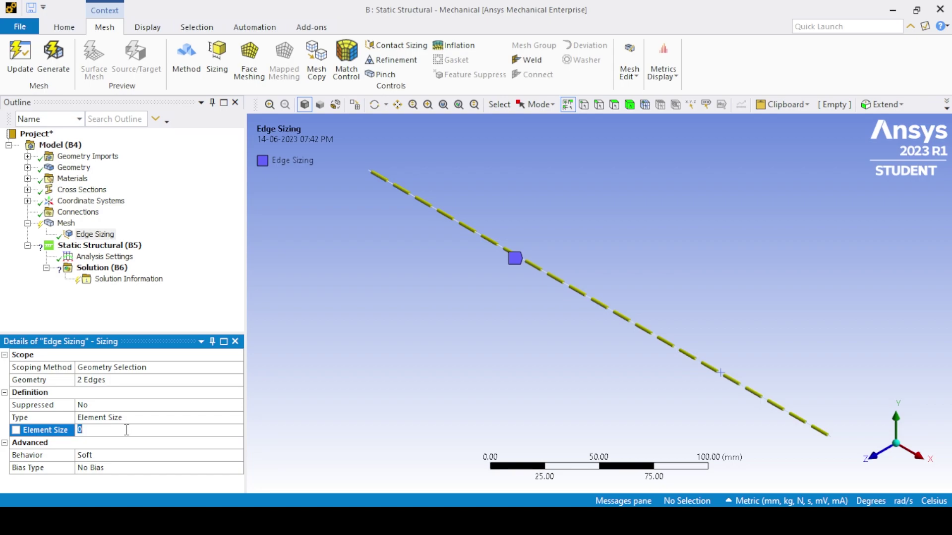
key(Return)
right_click(63, 224)
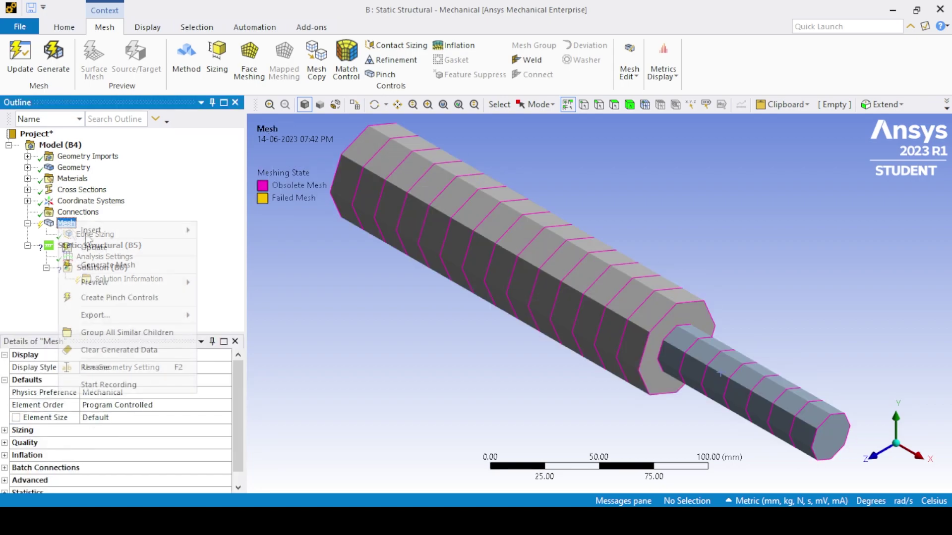
click(121, 266)
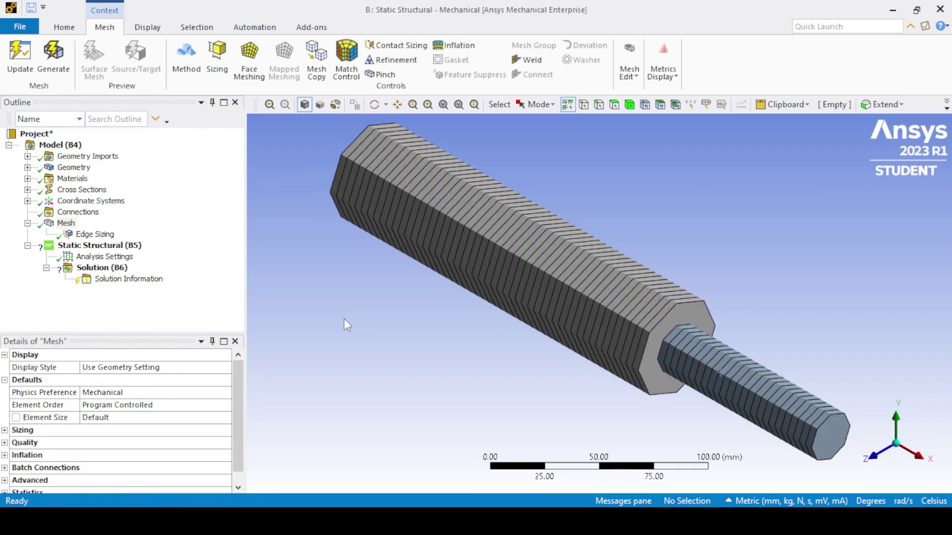
Add a Fixed Support to the end vertex of the thicker shaft segment at the origin
click(64, 246)
right_click(63, 245)
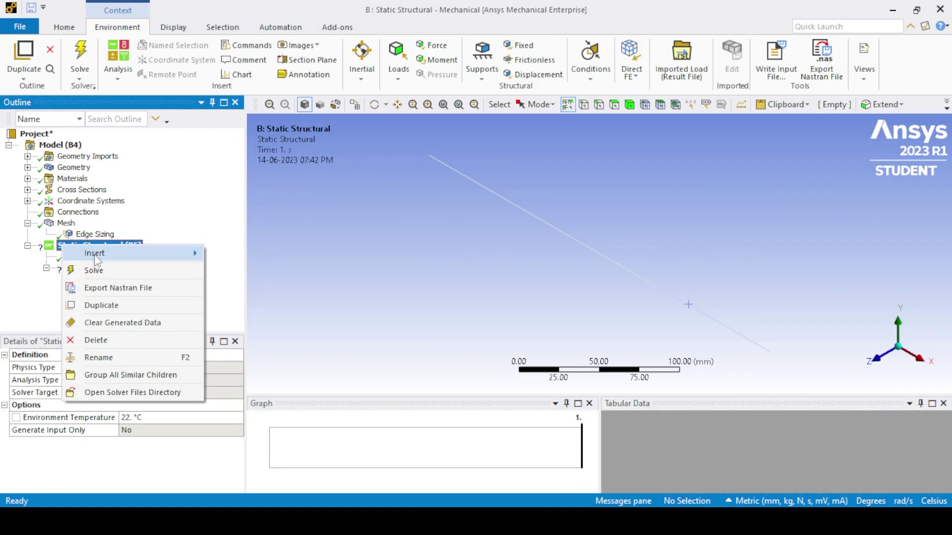
mouse_move(99, 253)
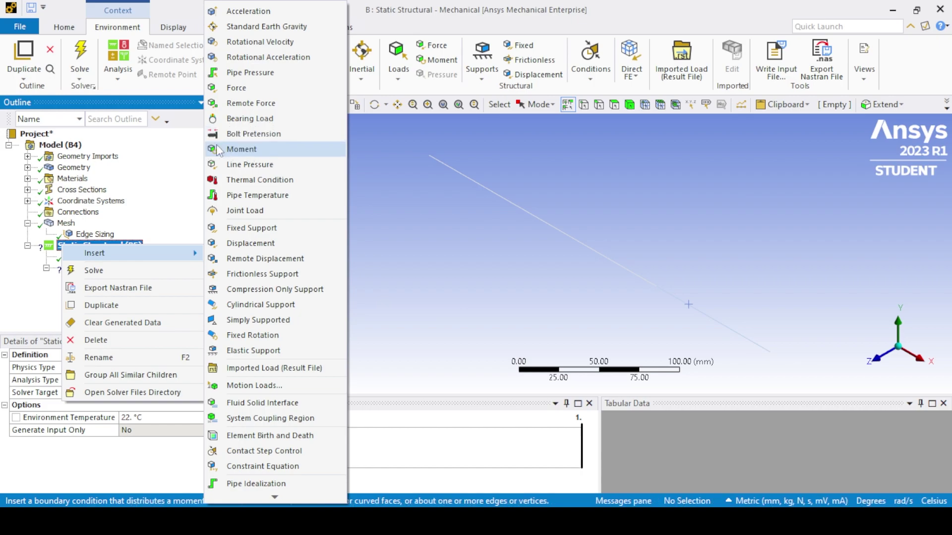
click(244, 229)
click(583, 104)
click(430, 156)
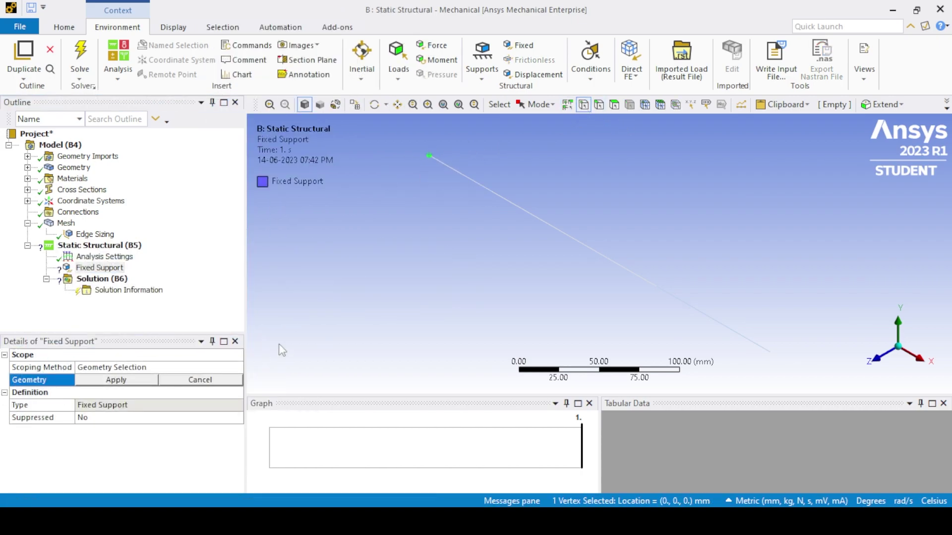
click(124, 380)
Apply a force to the free end vertex of the thinner segment, defined by components with an X component of 80000 N
right_click(87, 246)
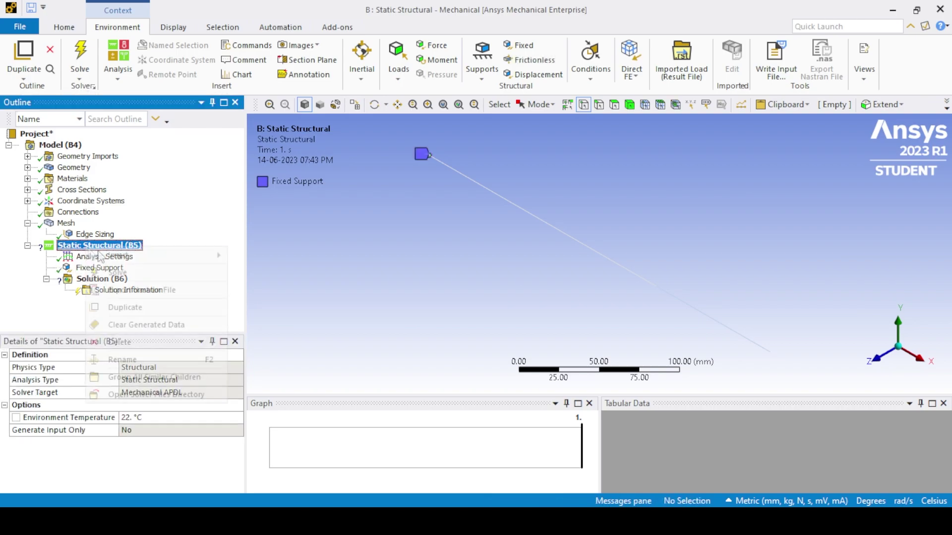
mouse_move(119, 255)
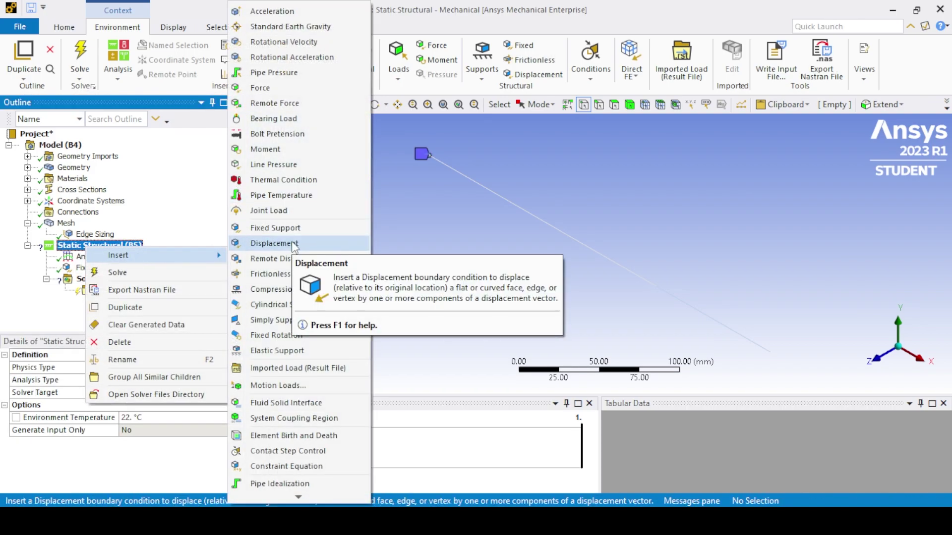
click(260, 88)
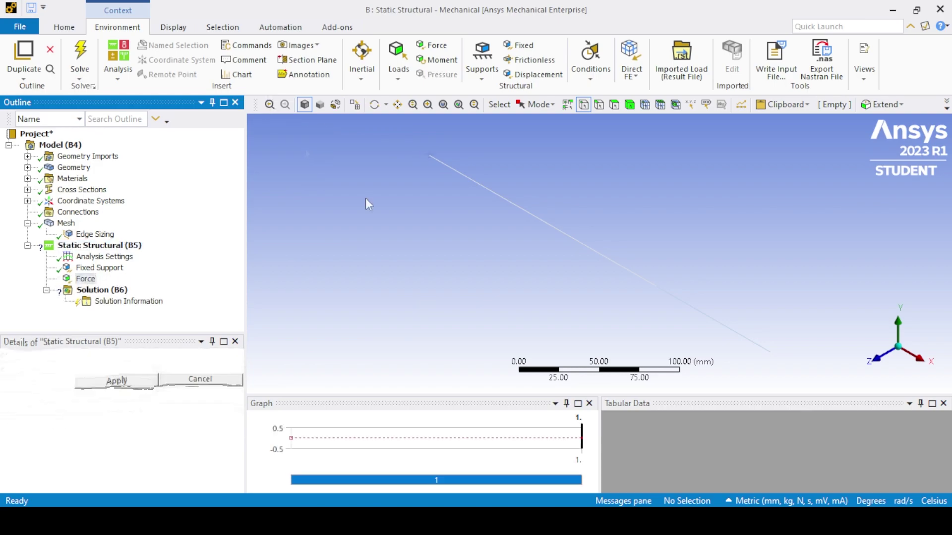
click(772, 353)
click(116, 379)
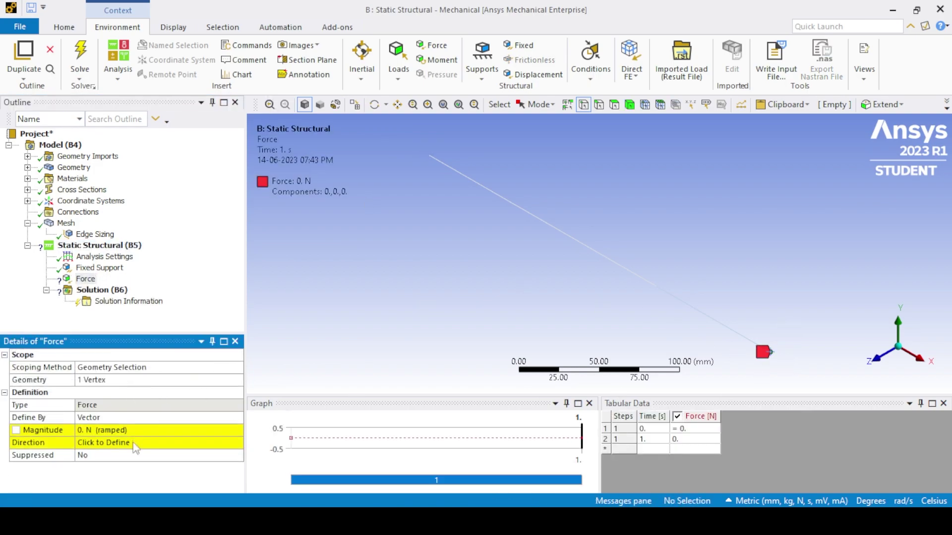
click(207, 418)
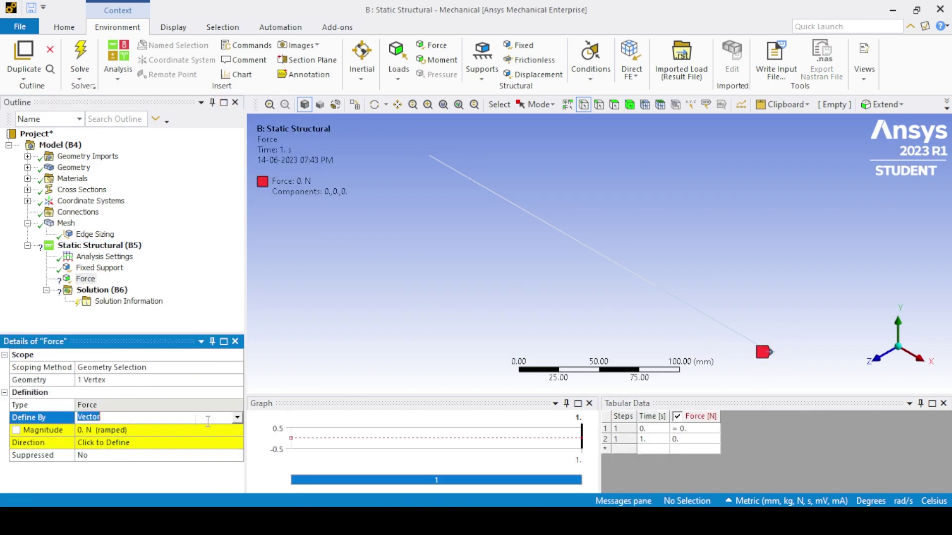
click(237, 419)
click(174, 439)
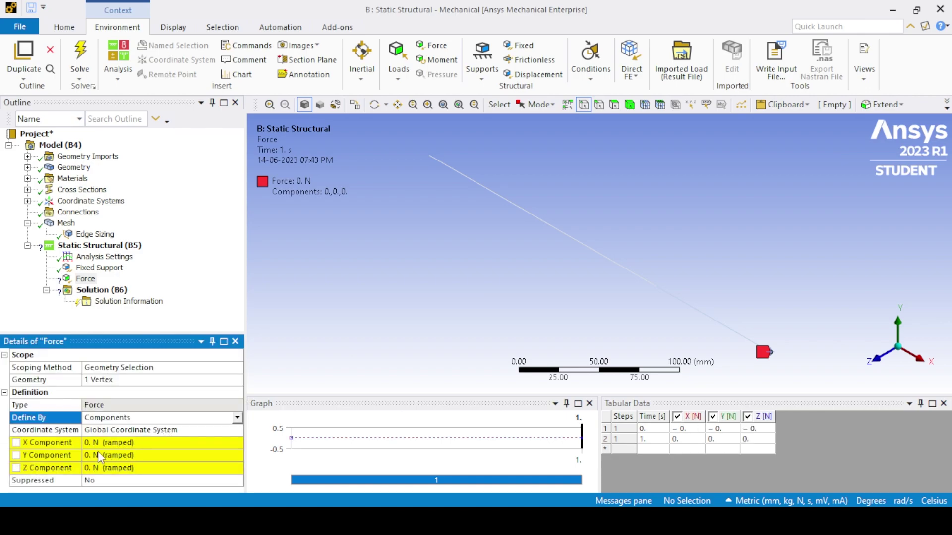
click(99, 442)
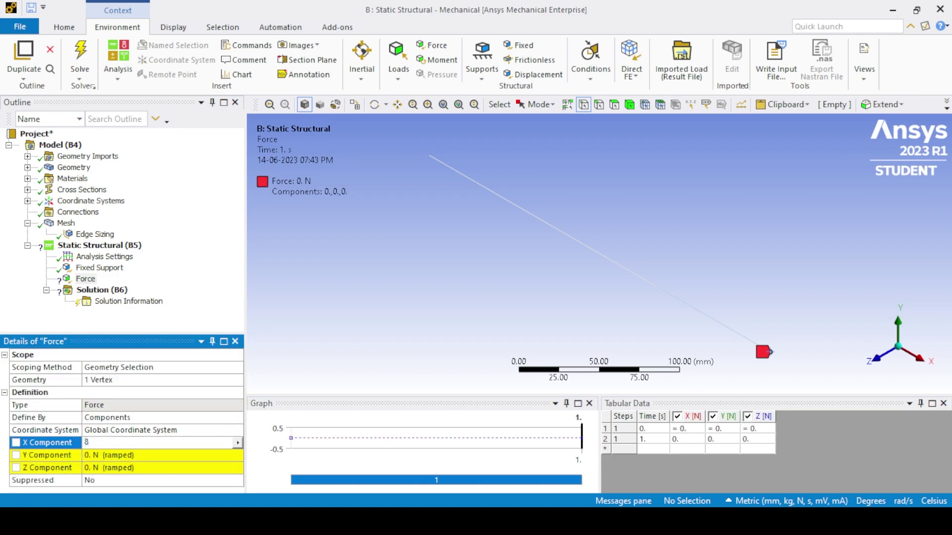
key(Return)
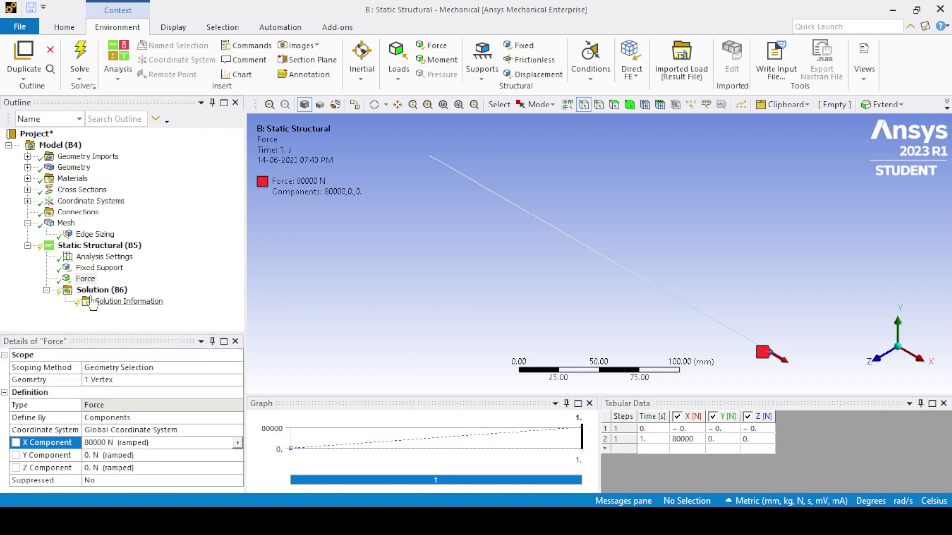
Solve the analysis and add a Total Deformation result scoped to both shaft edges
right_click(86, 293)
click(136, 320)
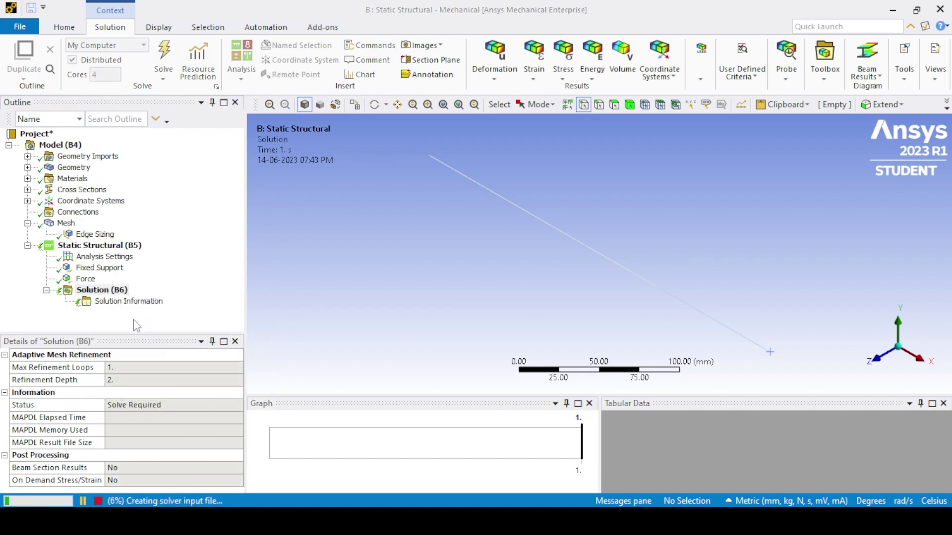
right_click(99, 293)
mouse_move(149, 301)
mouse_move(281, 301)
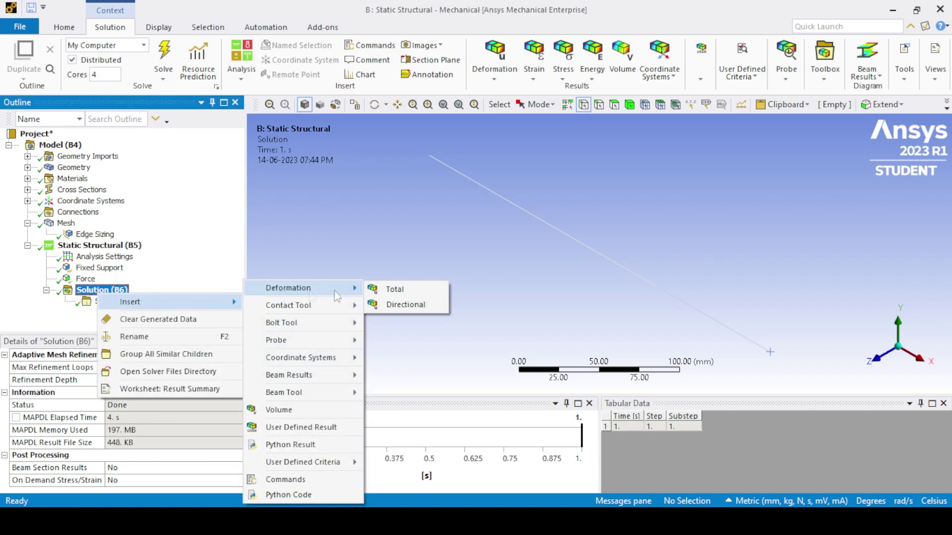
click(391, 289)
click(599, 104)
click(556, 233)
ctrl+click(700, 313)
click(64, 380)
click(133, 380)
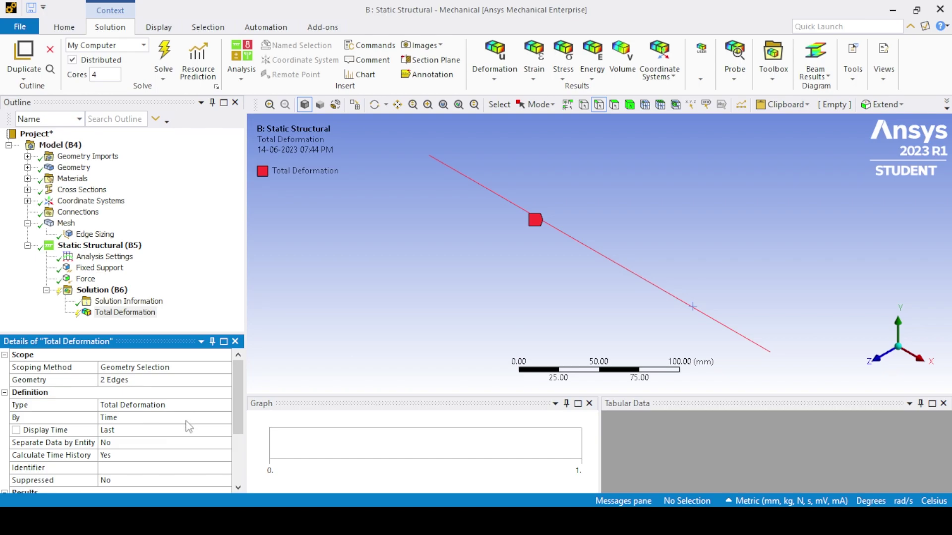
Add a Directional Deformation result along the X axis, scoped to the vertex where the two shaft segments meet
right_click(107, 290)
mouse_move(198, 298)
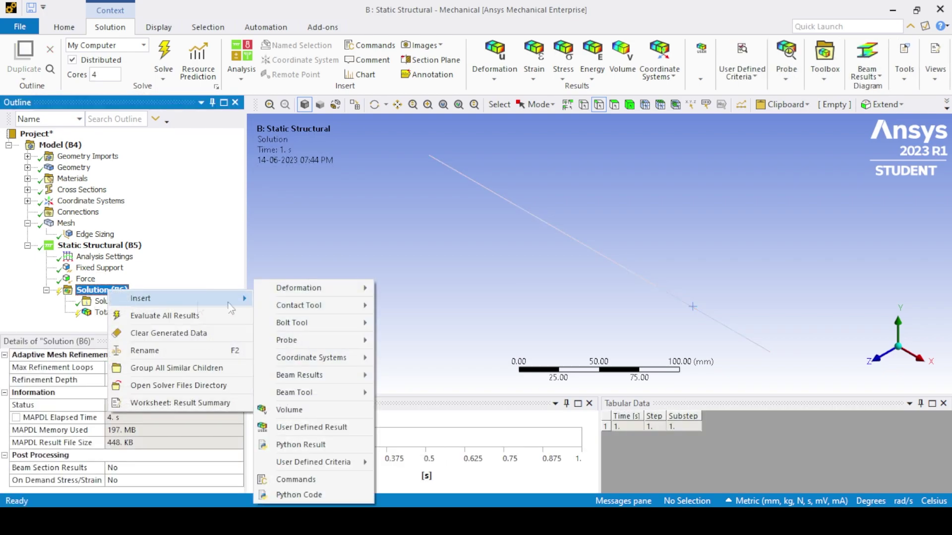
mouse_move(264, 287)
click(416, 304)
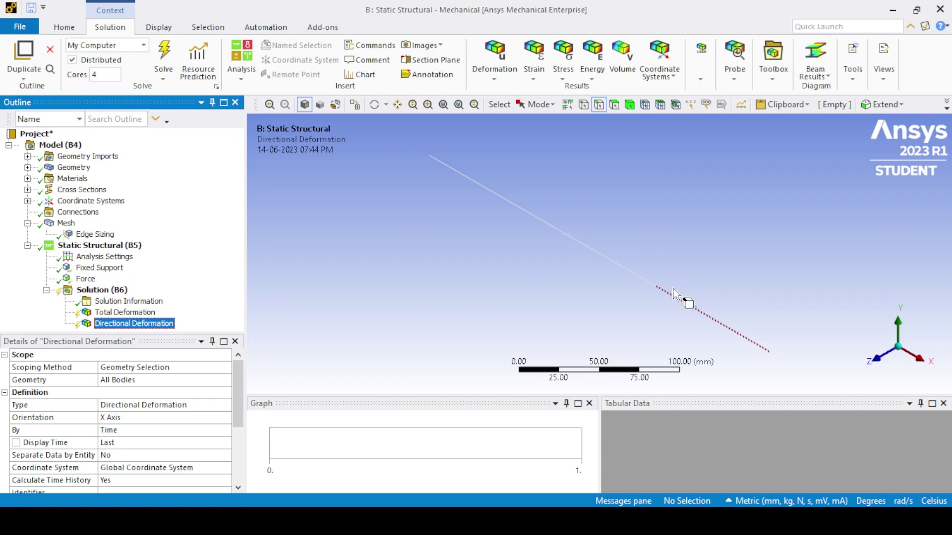
click(654, 291)
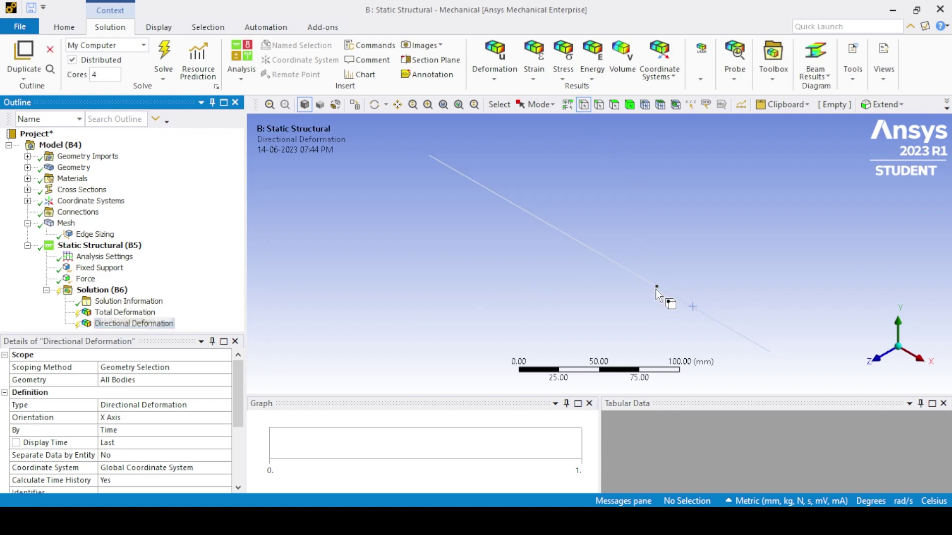
click(119, 380)
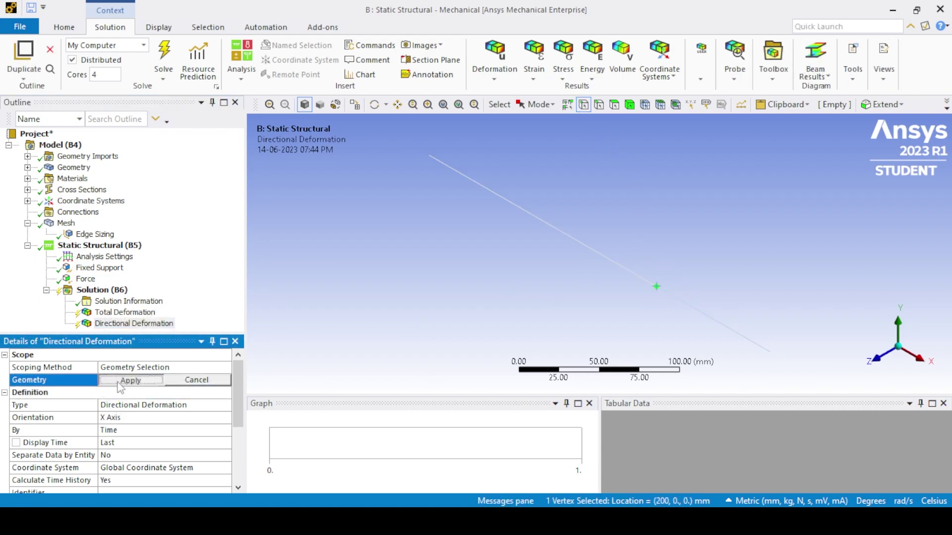
click(127, 380)
click(133, 418)
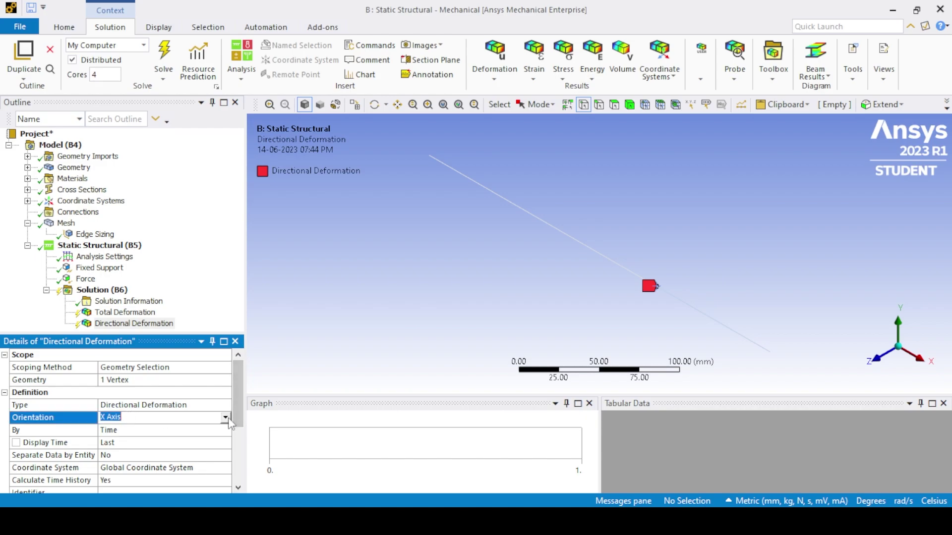
click(266, 353)
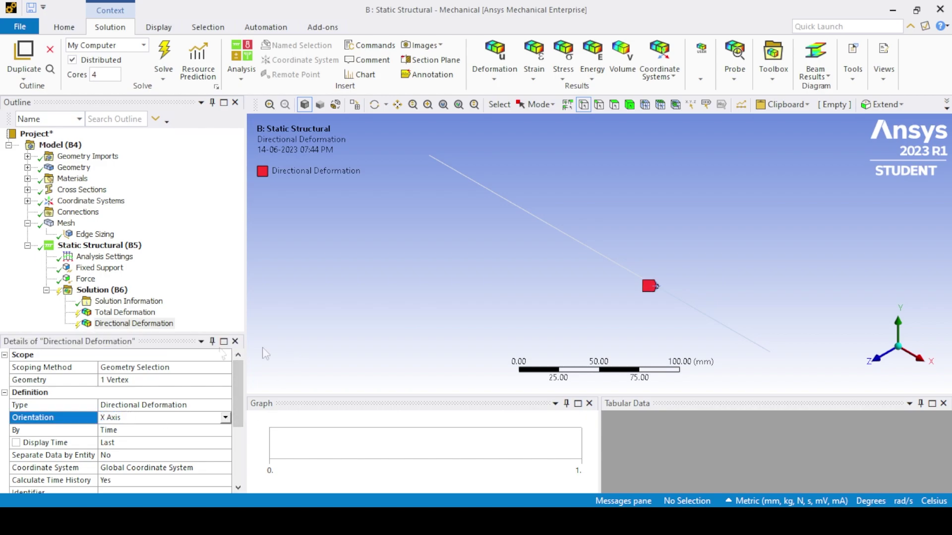
Evaluate all results and display the total and directional deformation of the line-body shaft
right_click(107, 291)
click(133, 364)
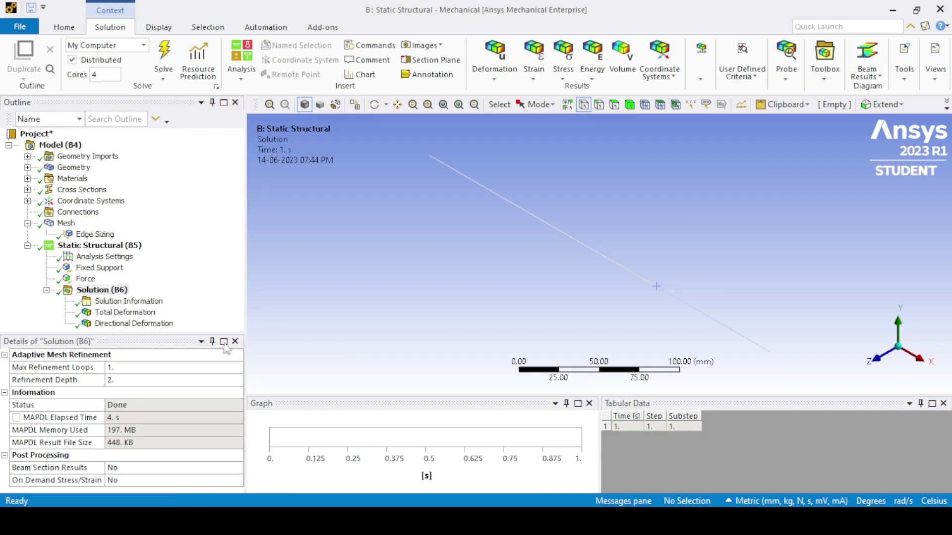
click(123, 313)
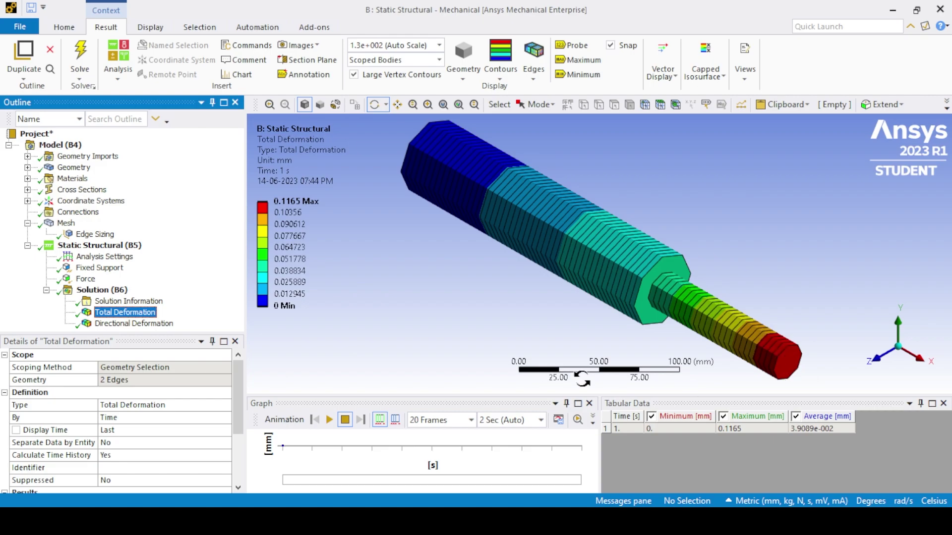
click(134, 323)
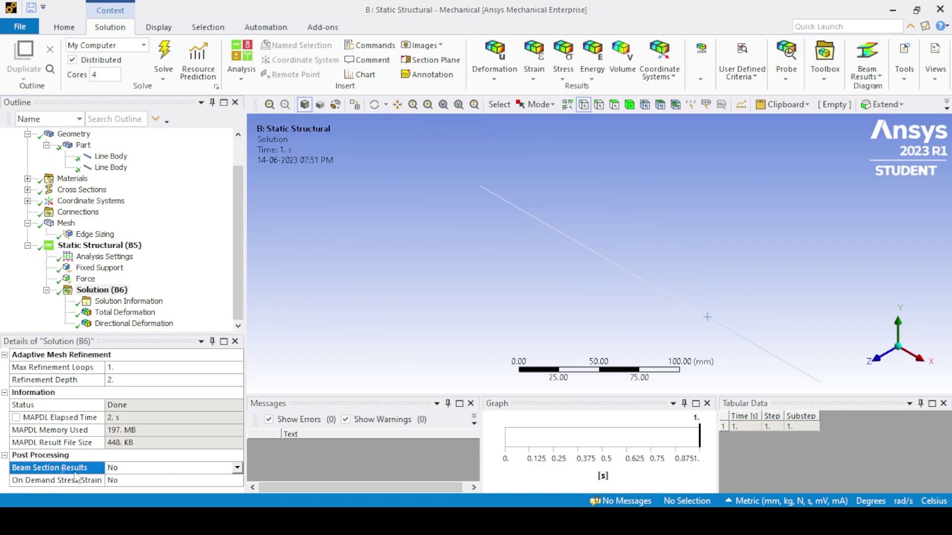
Set Beam Section Results to Yes for the solution and re-evaluate its deformation results
click(237, 468)
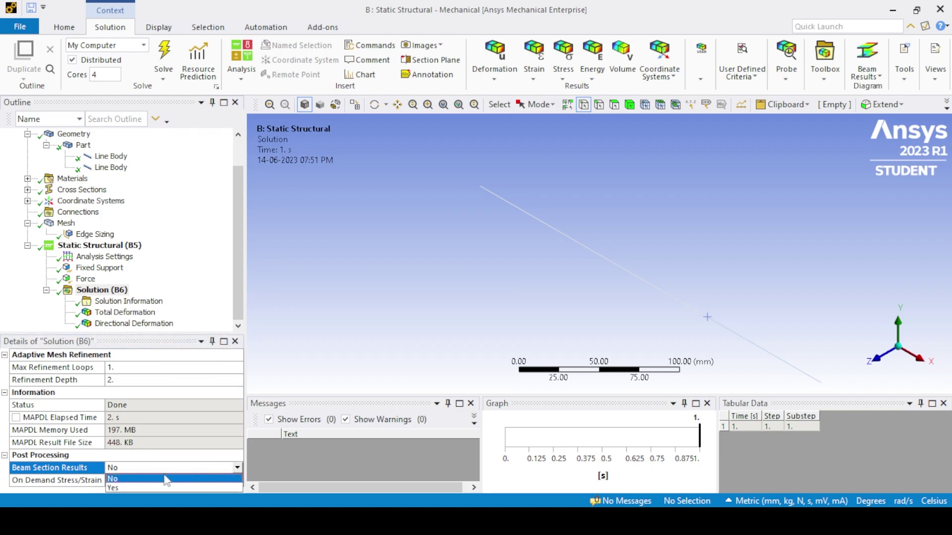
click(143, 488)
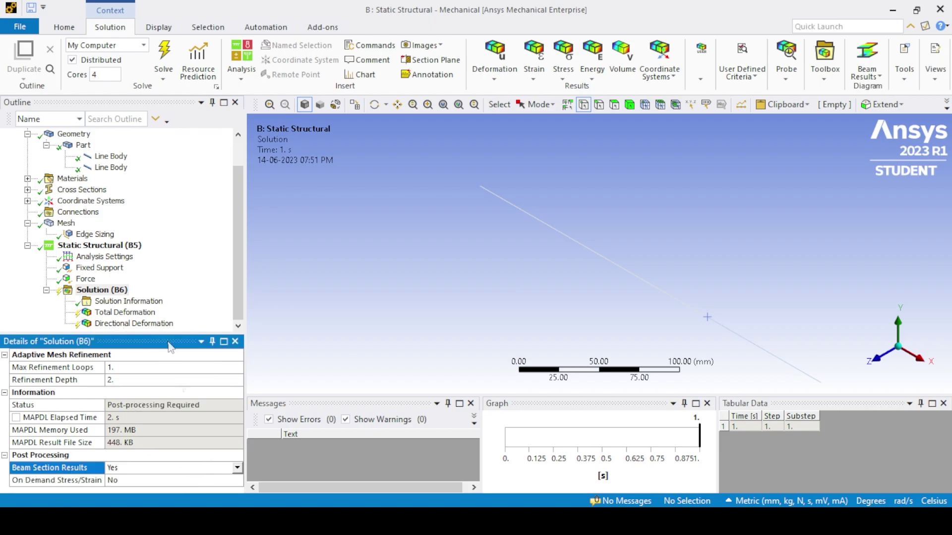
right_click(106, 290)
click(148, 318)
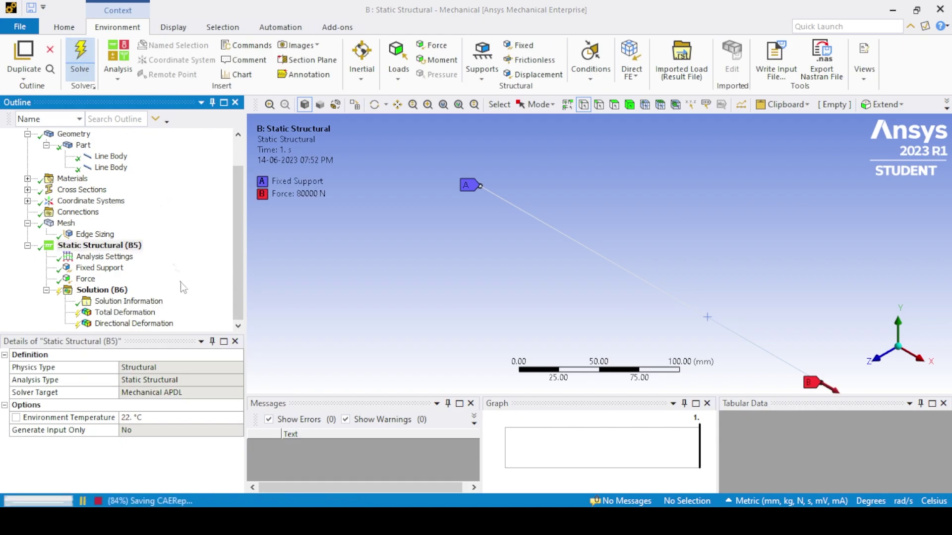
click(114, 312)
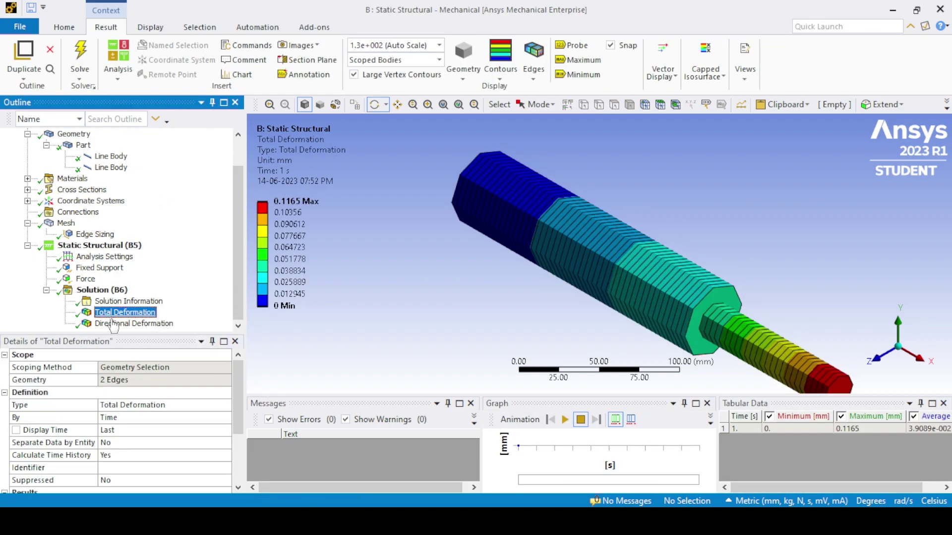
click(113, 324)
Add a Normal Elastic Strain result along the X axis, scoped to the edge of the thicker shaft segment
right_click(102, 290)
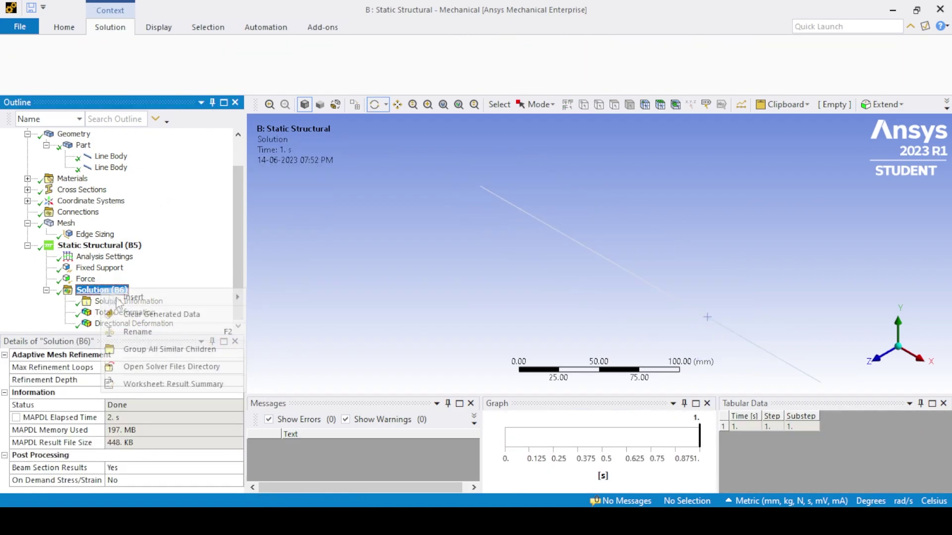
mouse_move(228, 297)
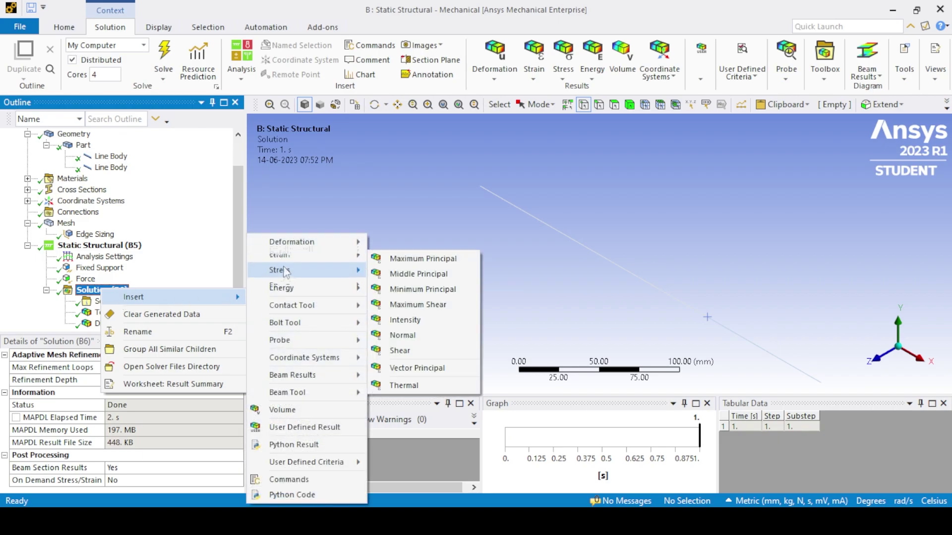
mouse_move(291, 262)
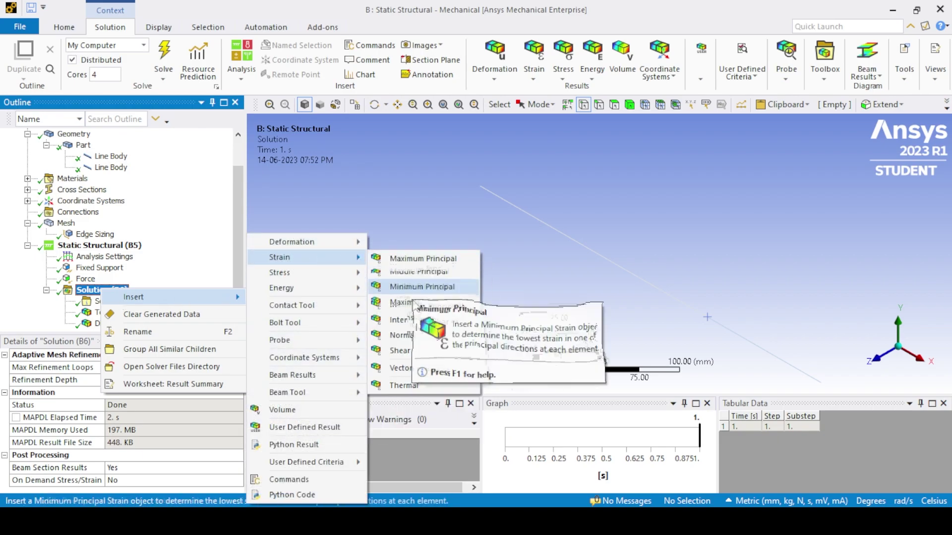
click(402, 335)
click(599, 105)
click(539, 220)
click(114, 379)
click(153, 379)
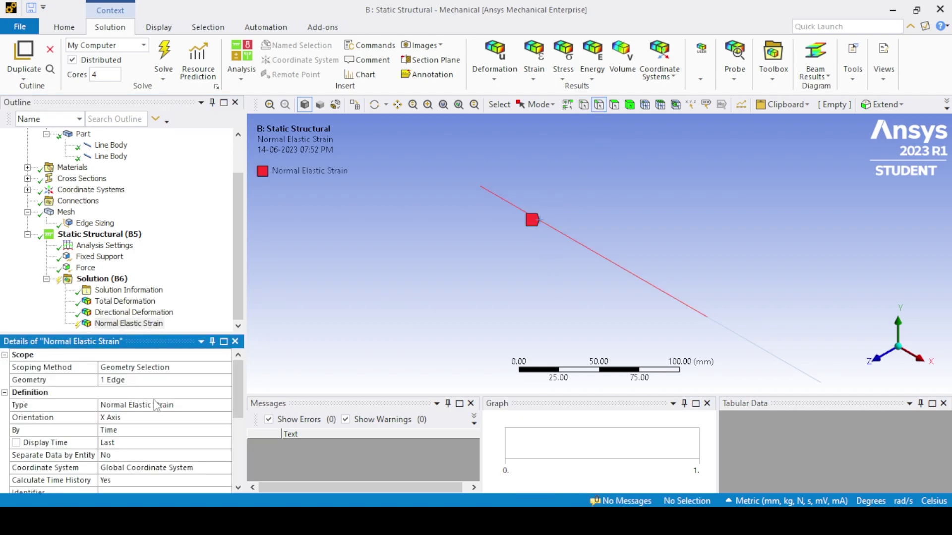
click(136, 416)
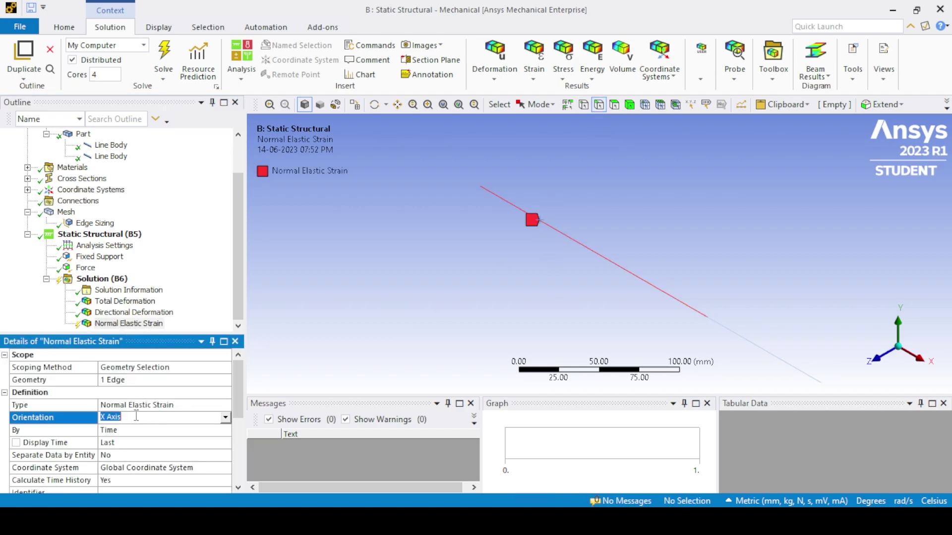
Add a second Normal Elastic Strain result along the X axis, scoped to the edge of the thinner shaft segment
right_click(118, 278)
mouse_move(231, 286)
mouse_move(298, 257)
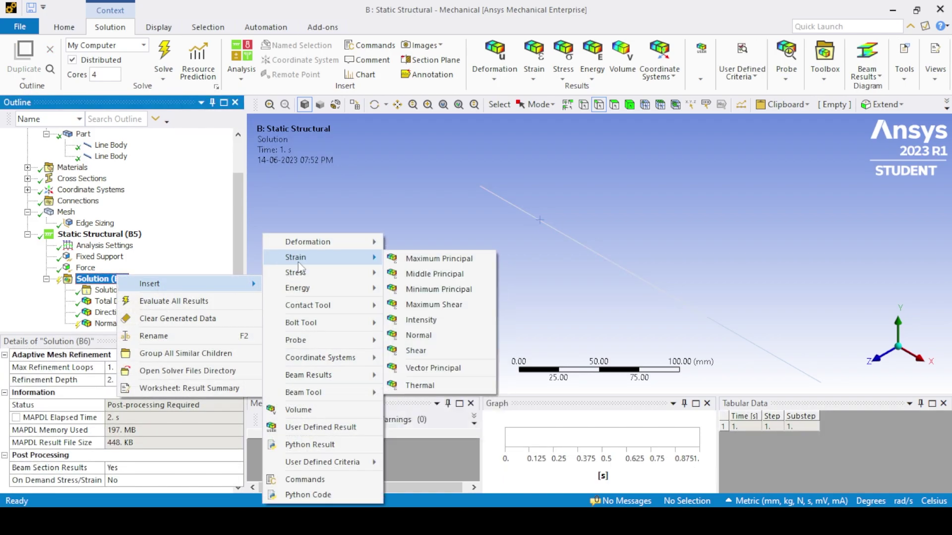
click(461, 336)
click(735, 335)
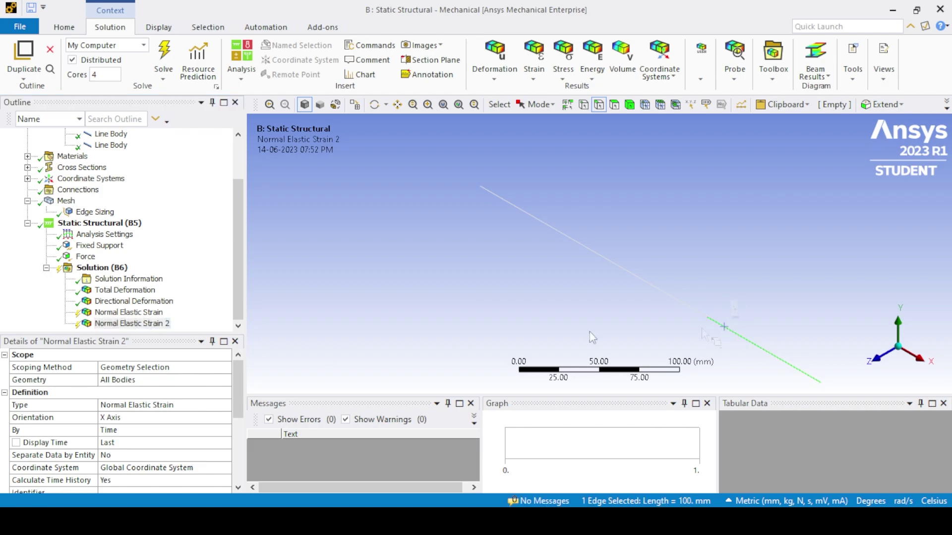
click(114, 380)
click(117, 379)
click(144, 418)
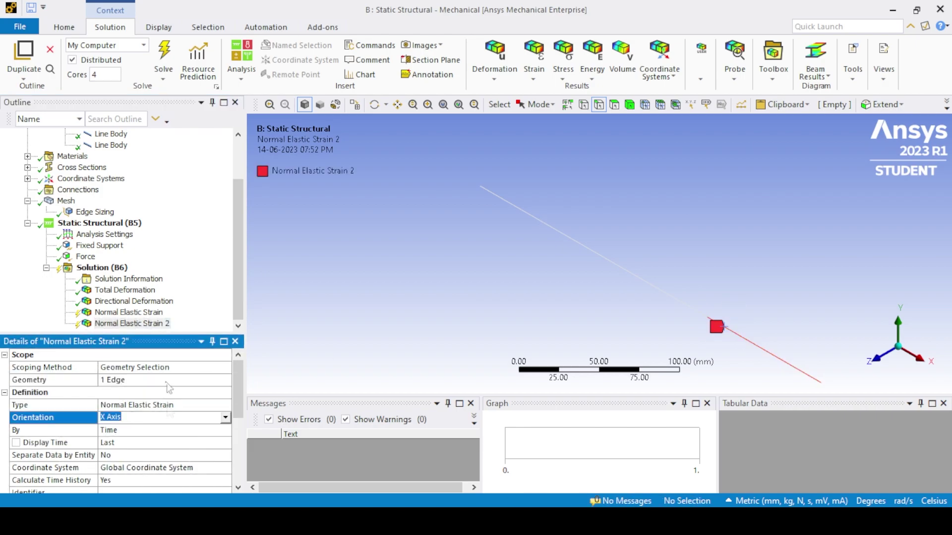
Rename the Total Deformation result as U3 and the Directional Deformation result as U2
click(121, 290)
click(115, 293)
text(U)
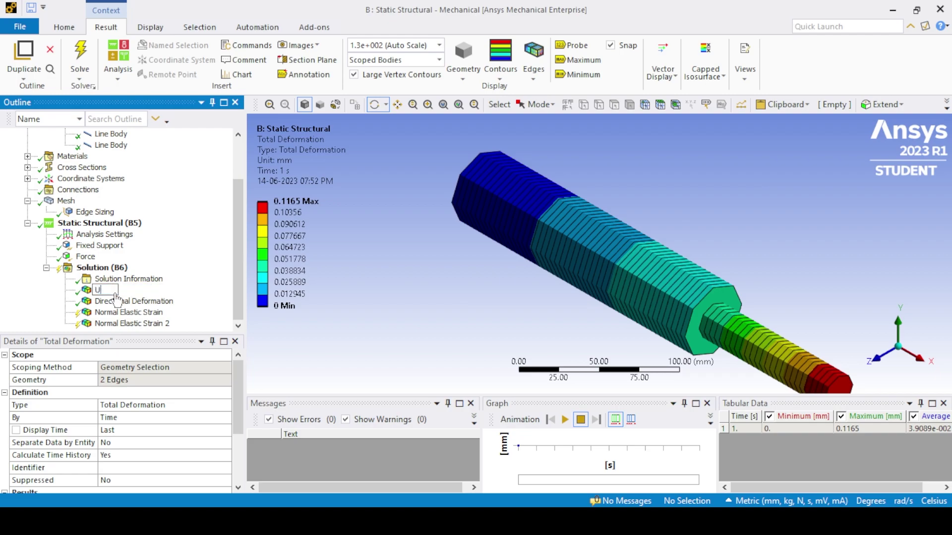
key(Return)
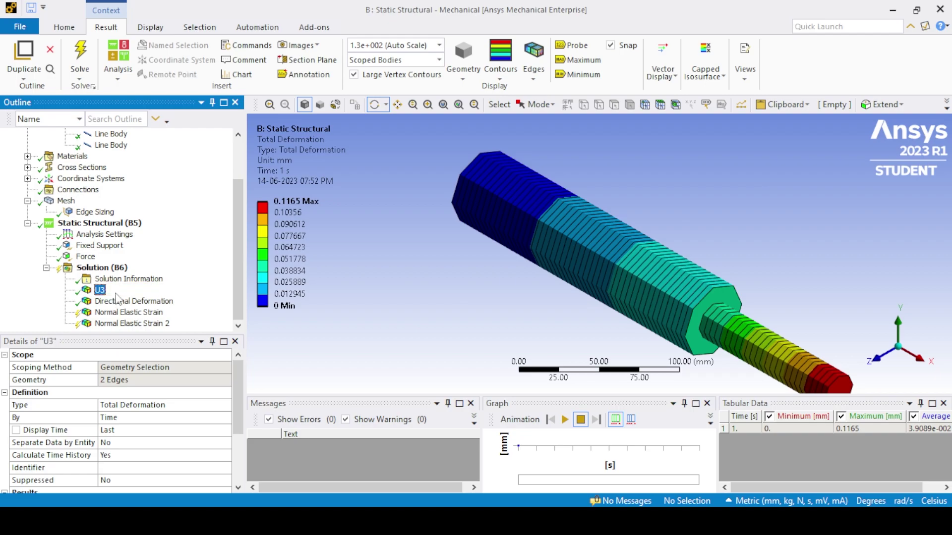
click(116, 298)
click(113, 303)
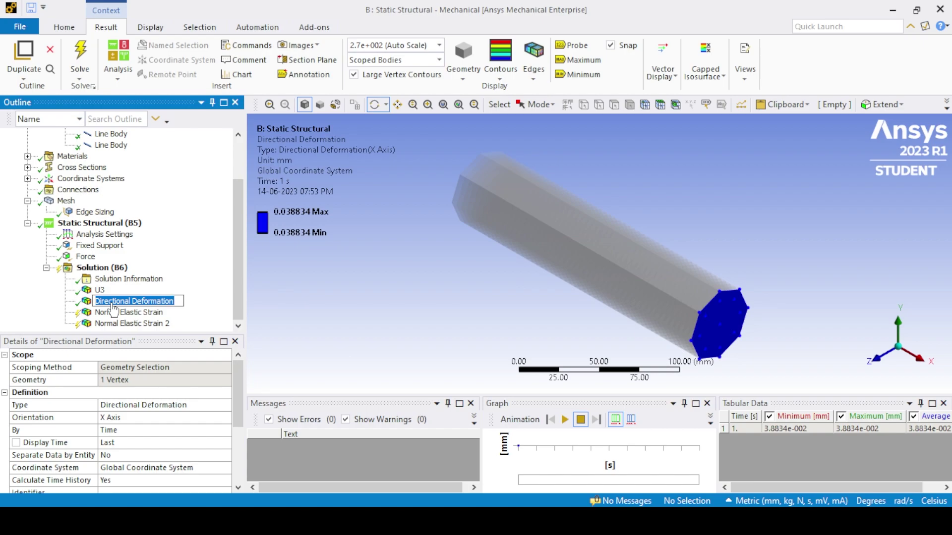
text(U2)
key(Return)
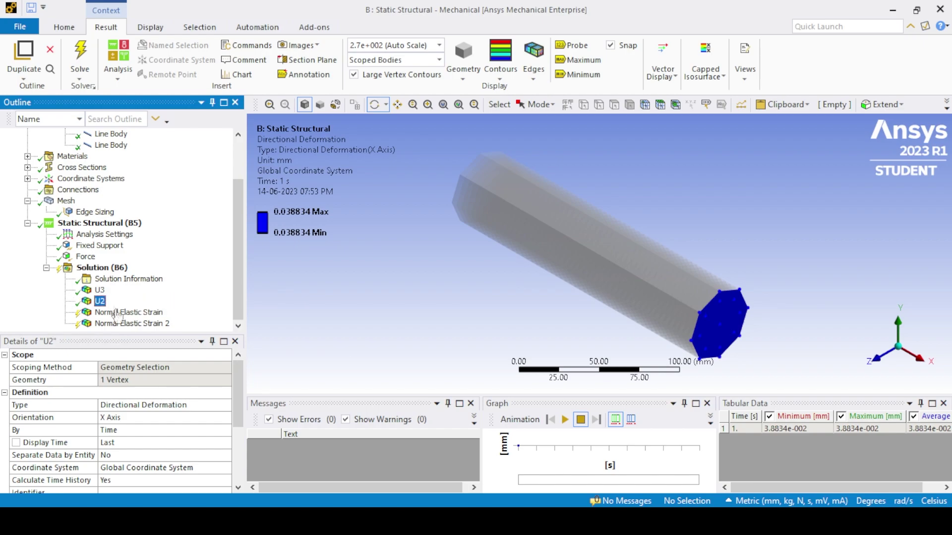
Rename the two Normal Elastic Strain results as Strain element 1 and Strain element 2
click(115, 312)
click(121, 315)
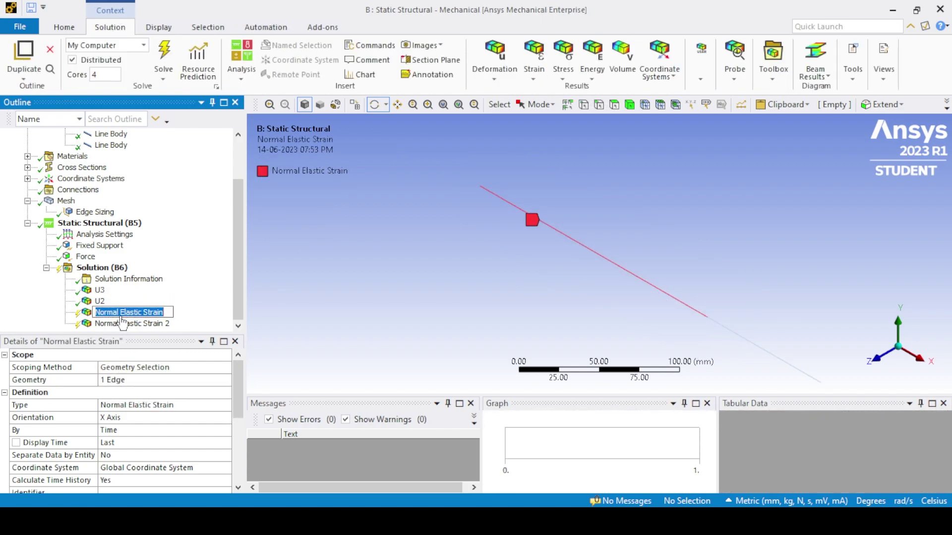
text(Strain e)
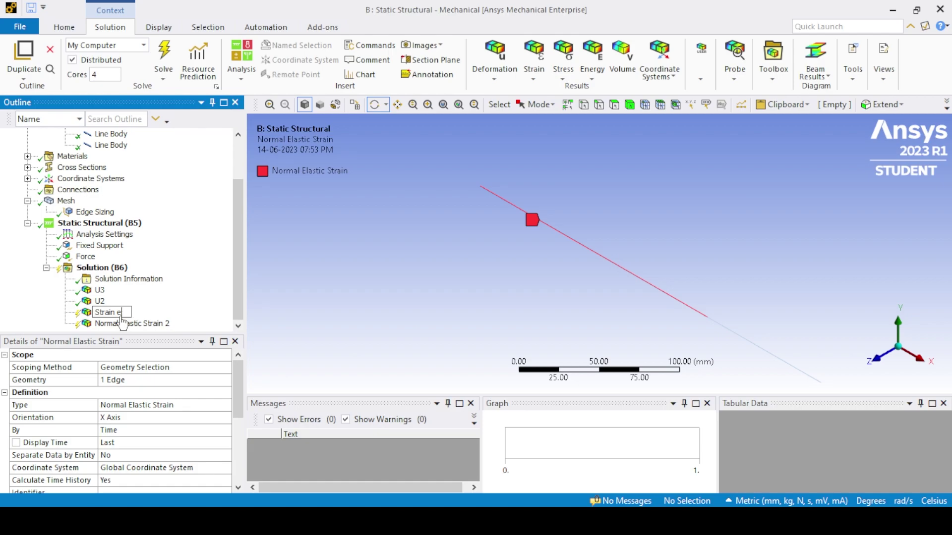
text(lemetn )
text( 1)
key(Return)
key(F2)
key(ctrl+c)
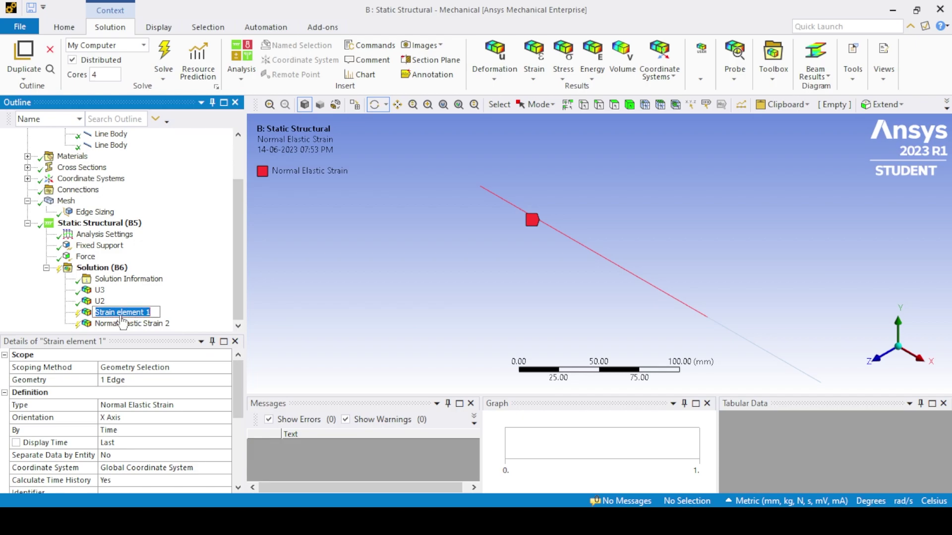
click(123, 325)
key(F2)
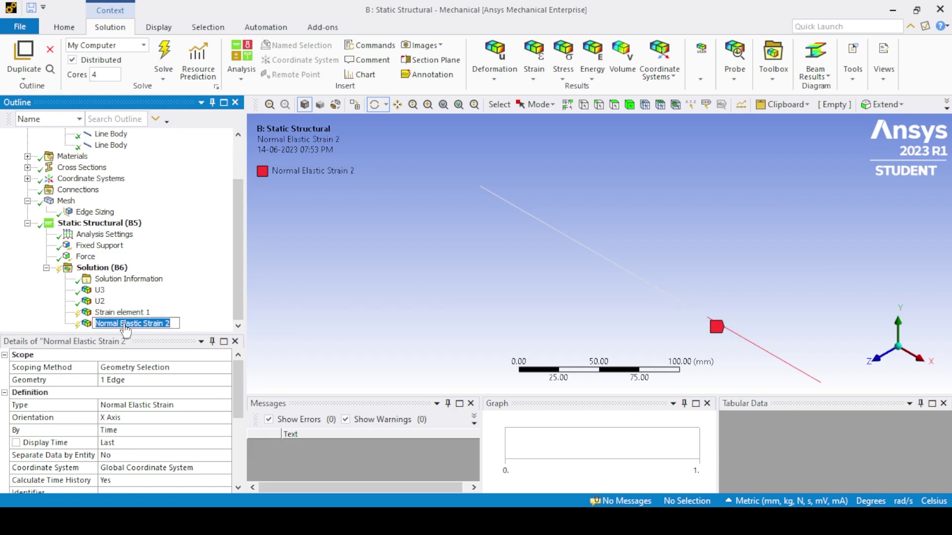
key(ctrl+v)
key(Return)
Add a Normal Stress result along the X axis, scoped to the edge of the thicker shaft segment
right_click(99, 268)
mouse_move(198, 275)
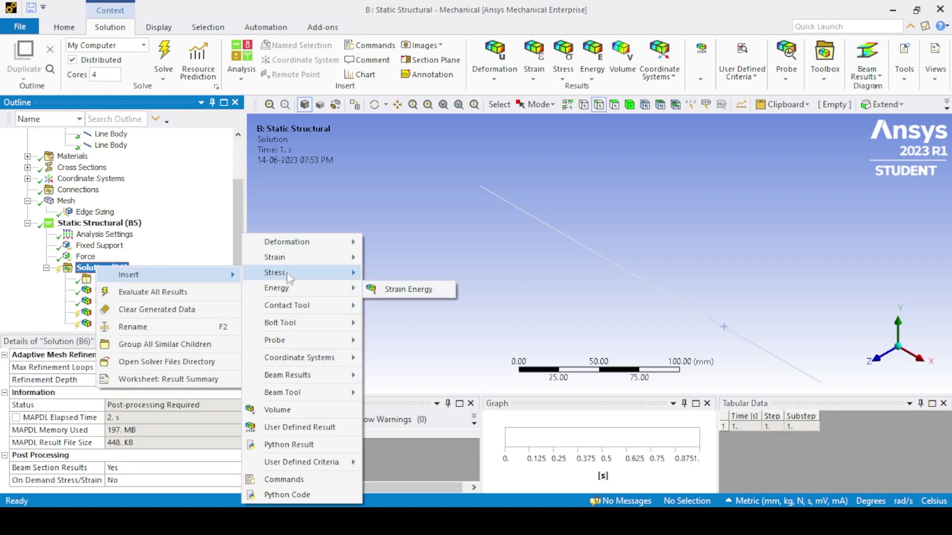
mouse_move(307, 273)
click(403, 367)
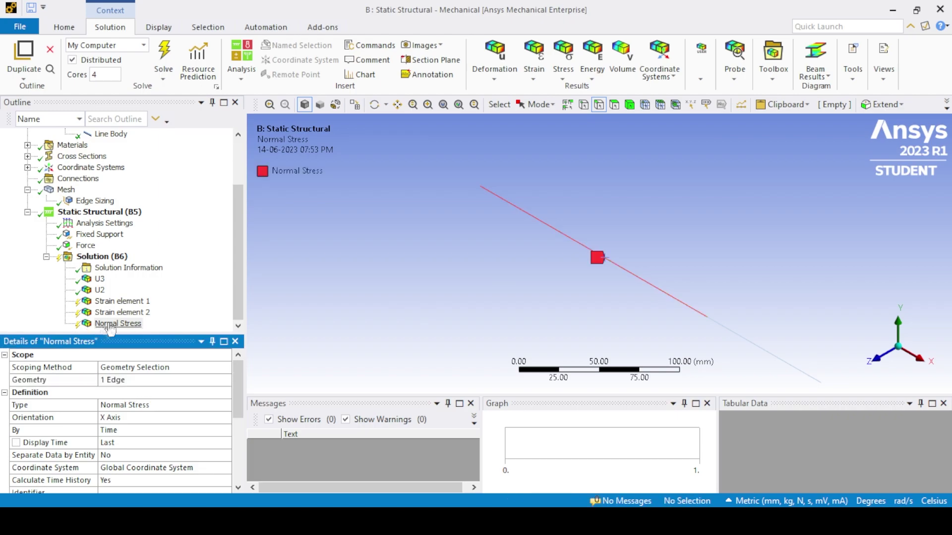
Add a second Normal Stress result along the X axis, scoped to the edge of the thinner shaft segment
right_click(104, 258)
mouse_move(199, 267)
mouse_move(285, 273)
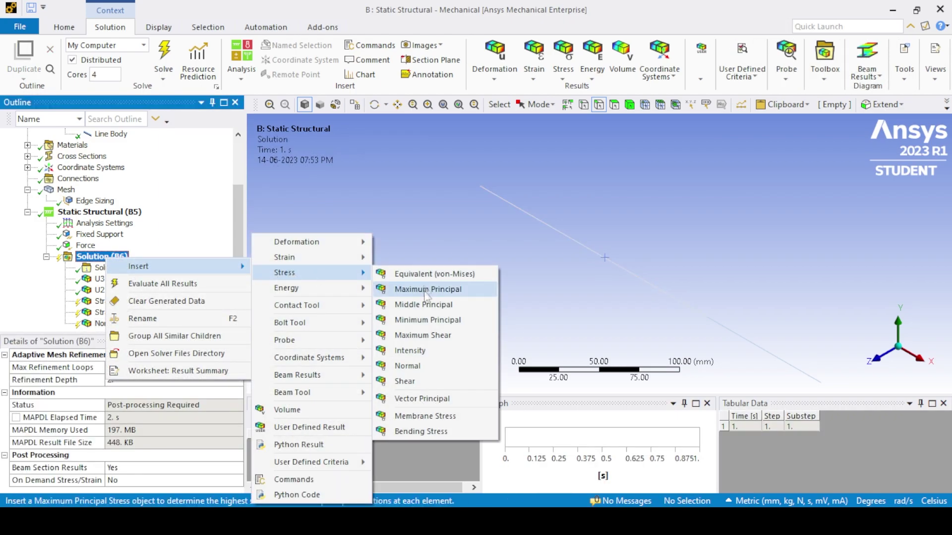
click(421, 372)
click(753, 342)
click(137, 381)
click(130, 381)
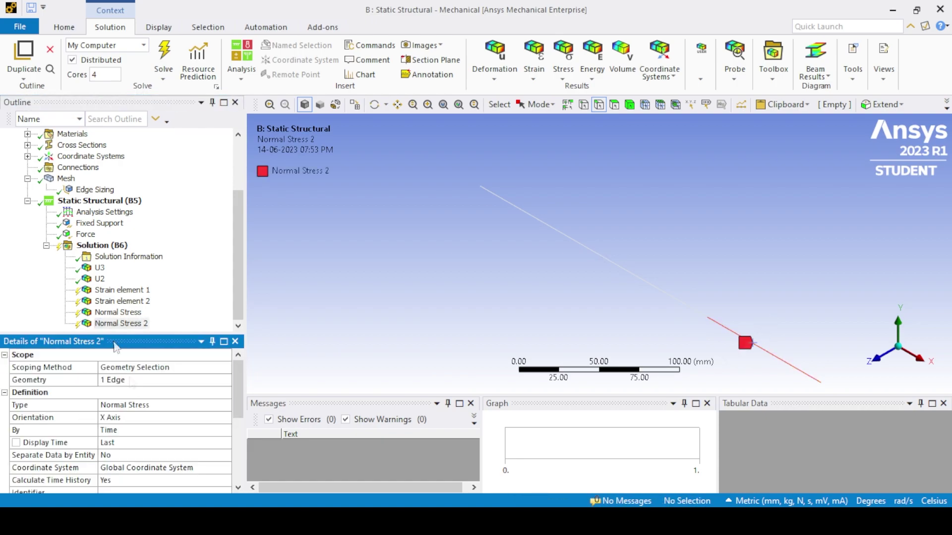
right_click(101, 245)
mouse_move(218, 257)
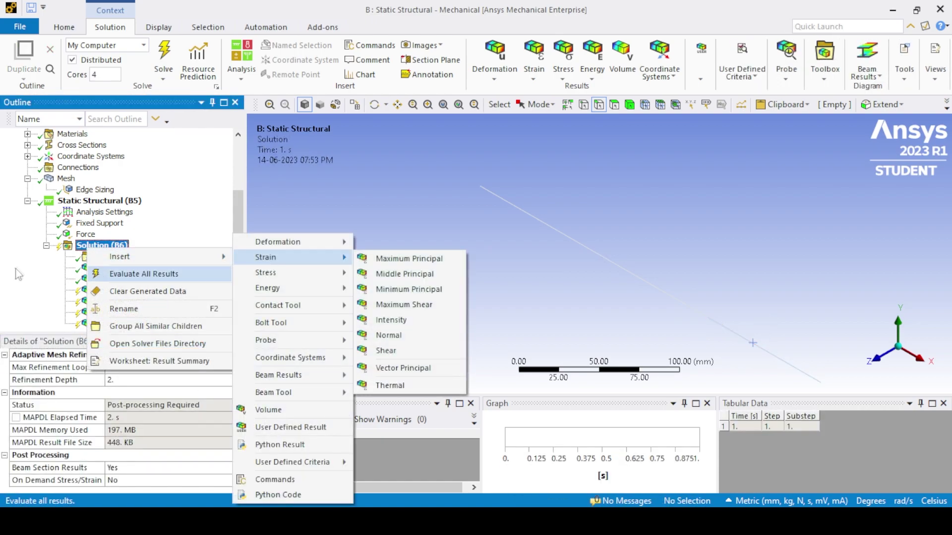
key(Escape)
key(Escape)
Rename the two Normal Stress results as Stress element 1 and Stress element 2
click(111, 313)
click(111, 313)
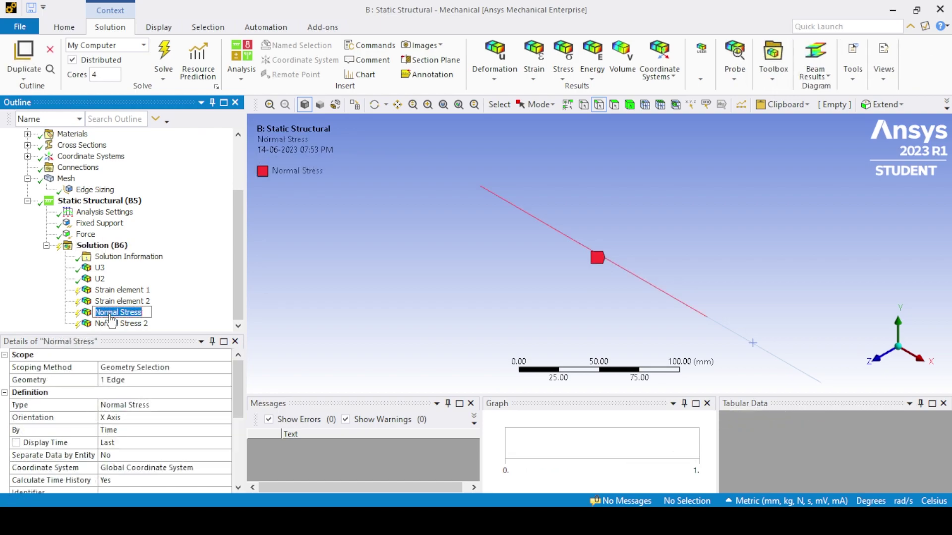
text(Stress element 1)
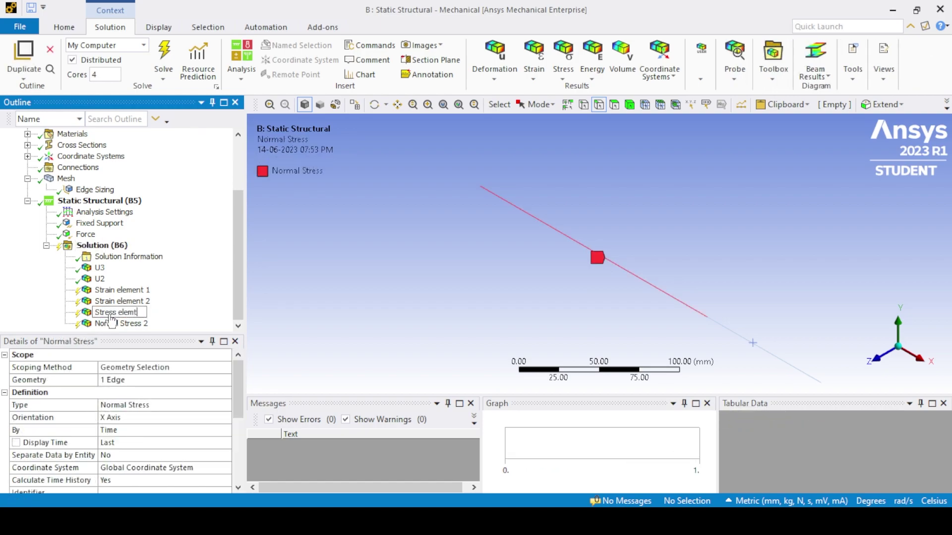
key(Return)
click(110, 314)
key(ctrl+c)
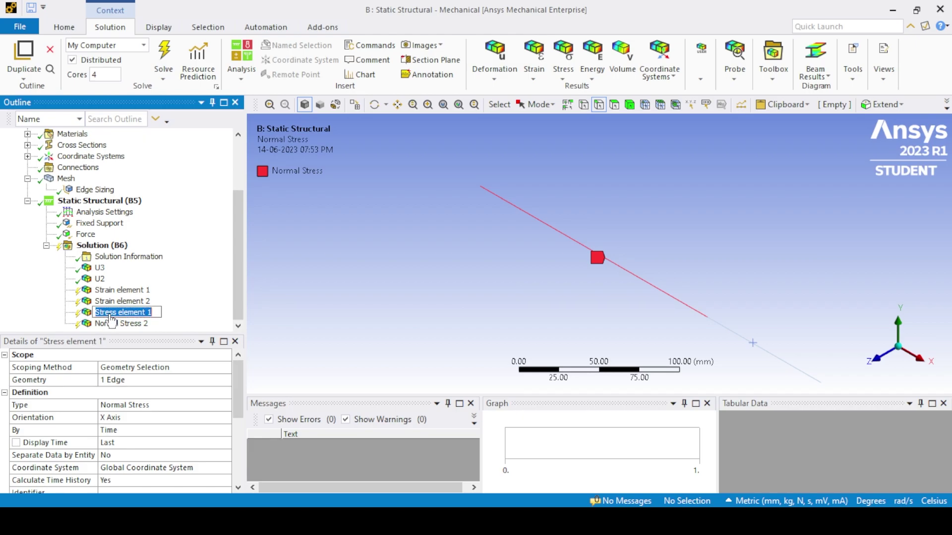
click(115, 327)
click(114, 327)
key(ctrl+v)
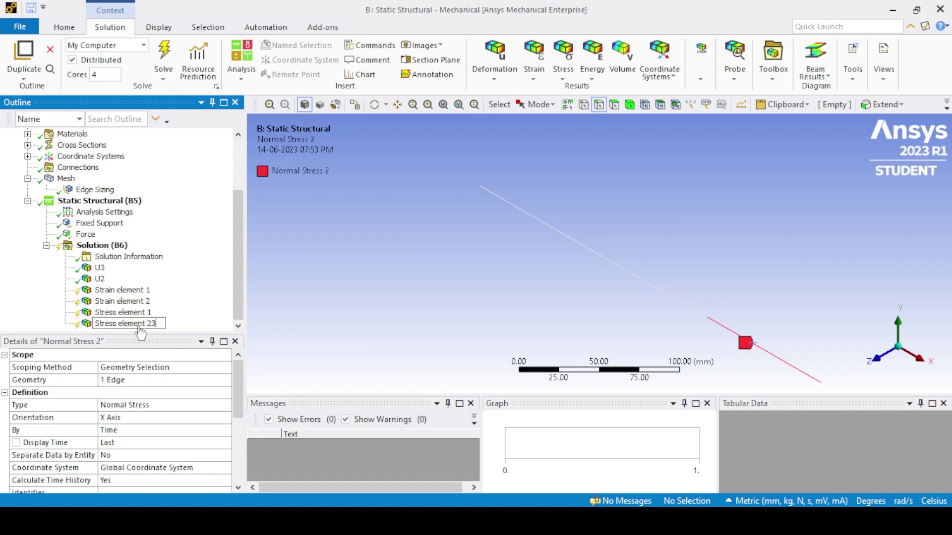
key(Return)
Evaluate all results and display U3, U2, and the strain and stress results of both elements
right_click(82, 246)
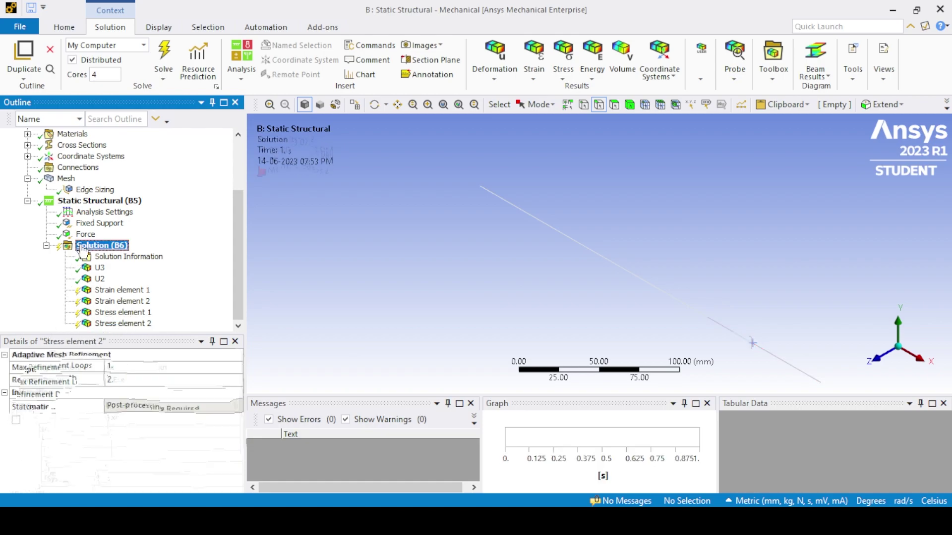
click(123, 271)
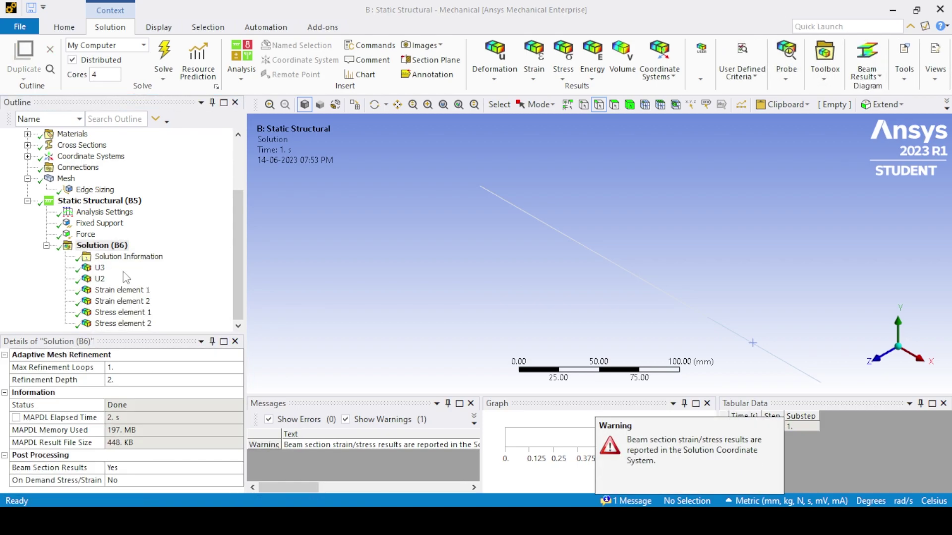
click(101, 268)
click(100, 278)
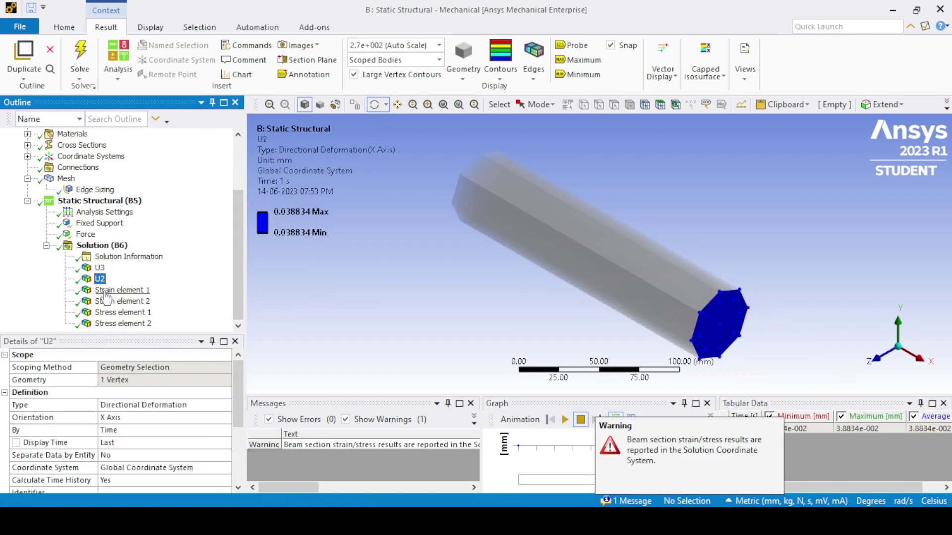
click(112, 291)
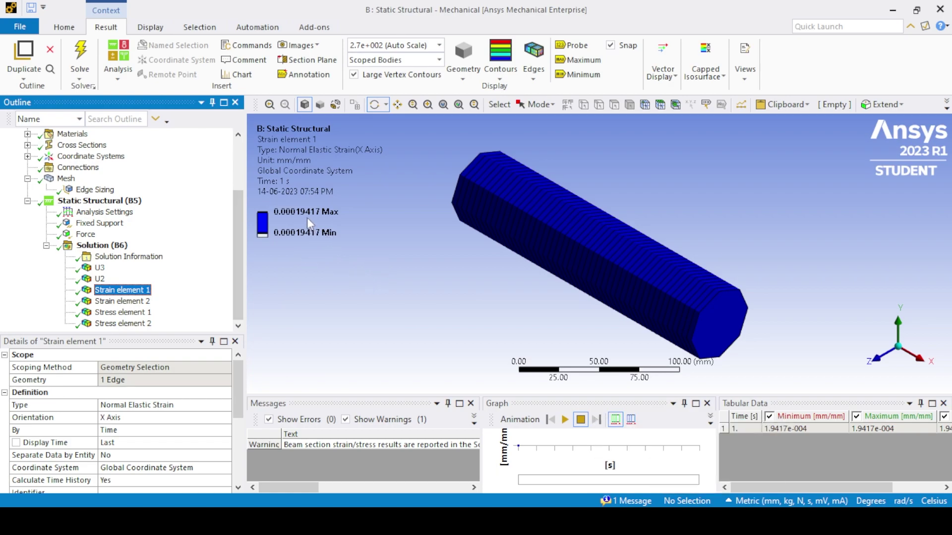
click(135, 303)
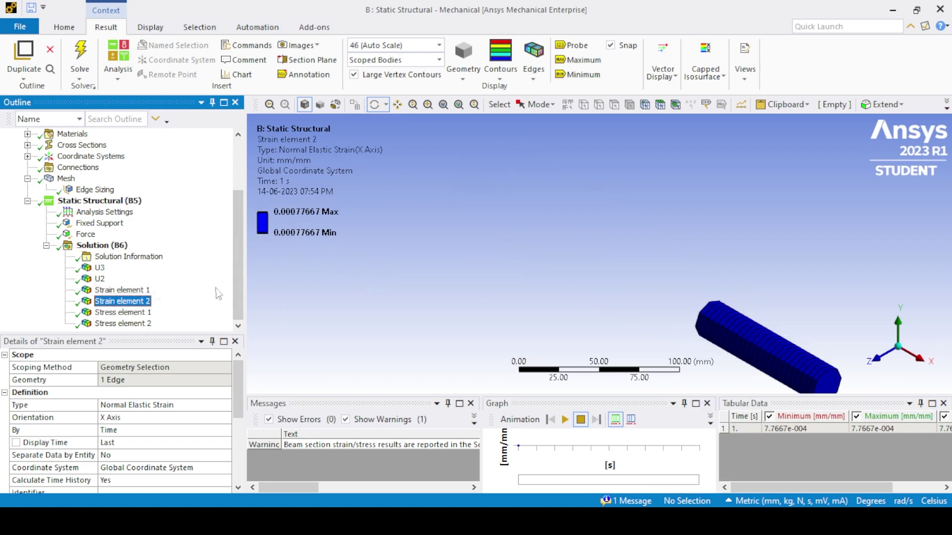
click(123, 312)
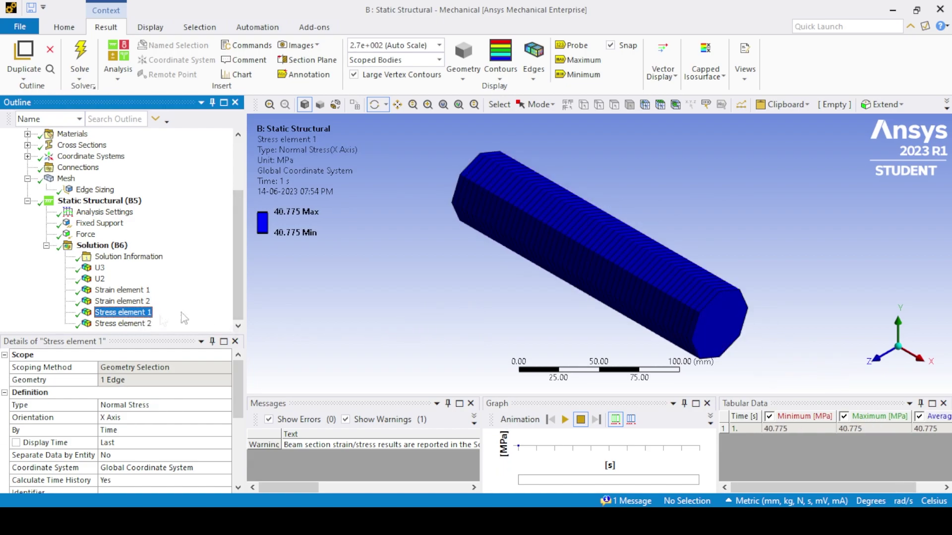
click(114, 323)
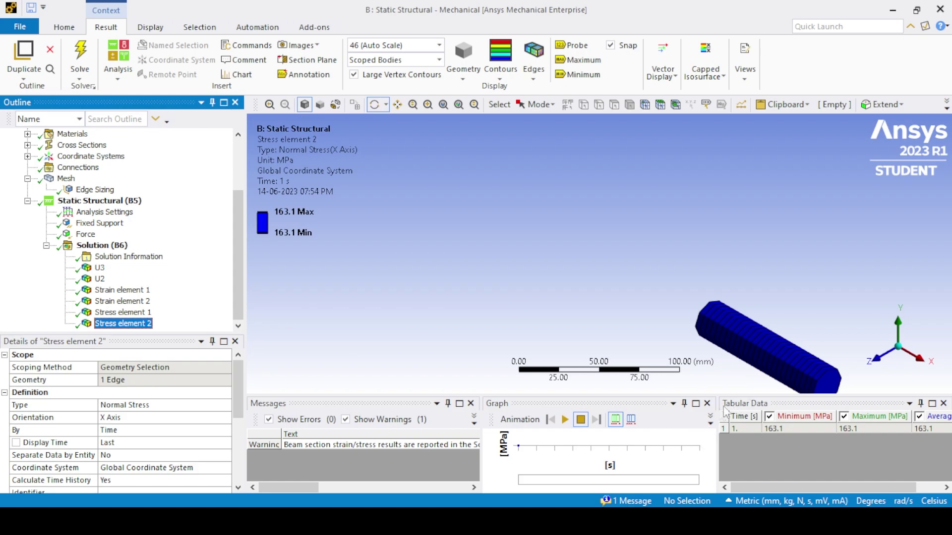
scroll(818, 367, down, 1)
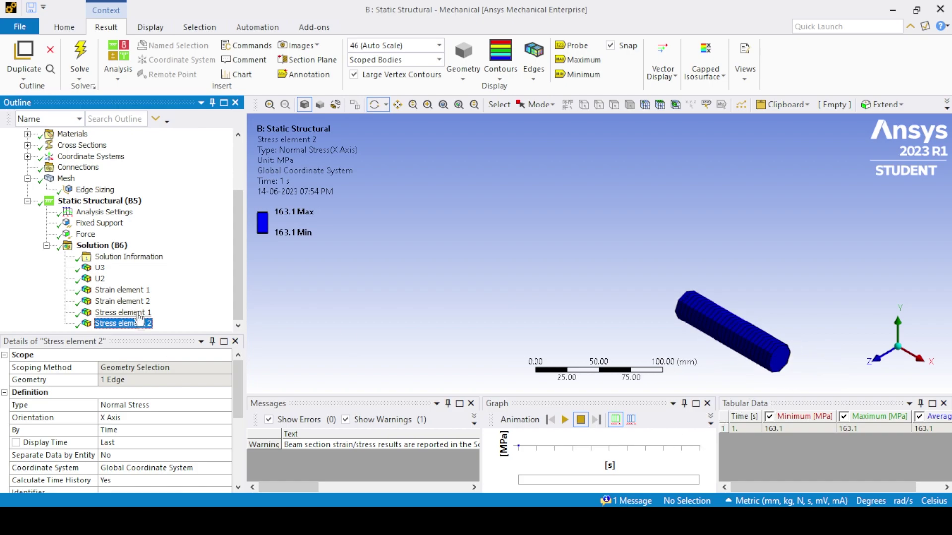
Add a Force Reaction probe on the Fixed Support boundary condition and solve it
right_click(91, 246)
mouse_move(148, 251)
mouse_move(283, 342)
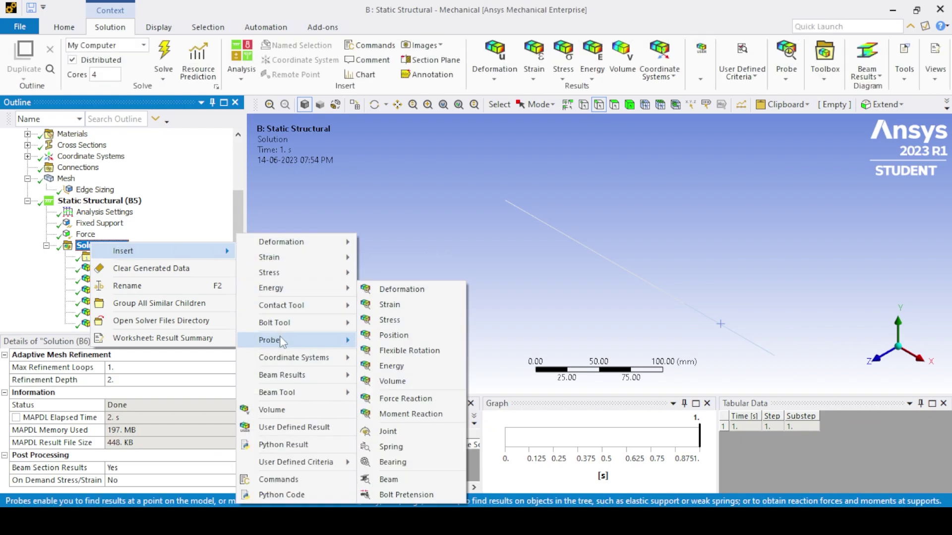
click(403, 399)
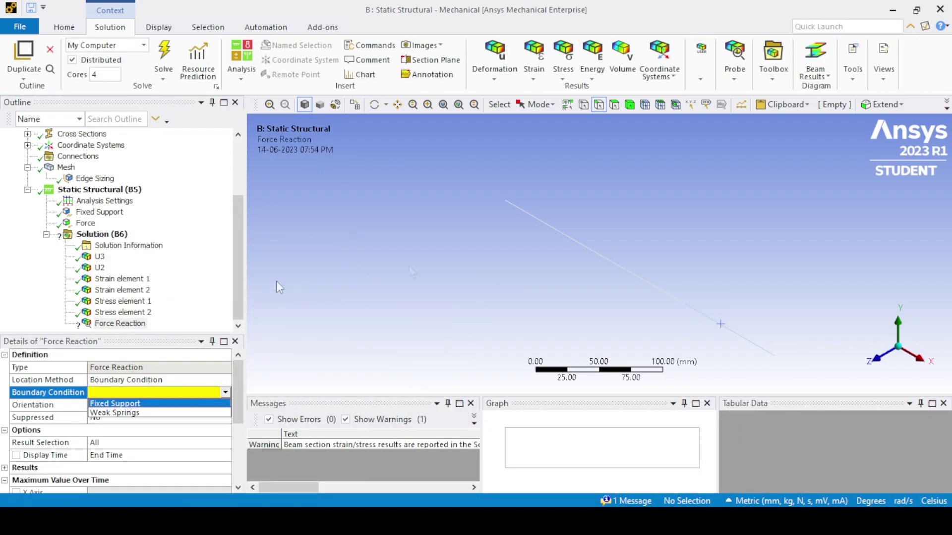
click(130, 405)
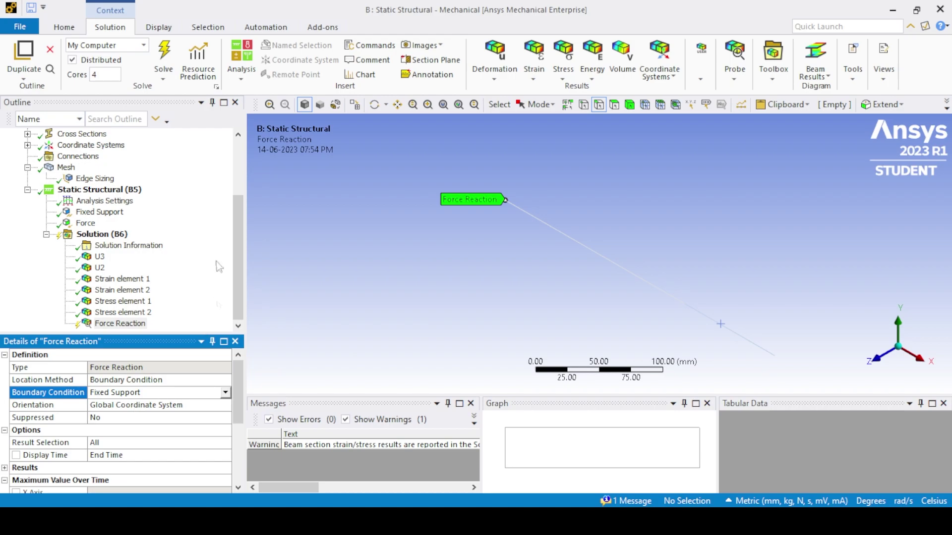
click(165, 58)
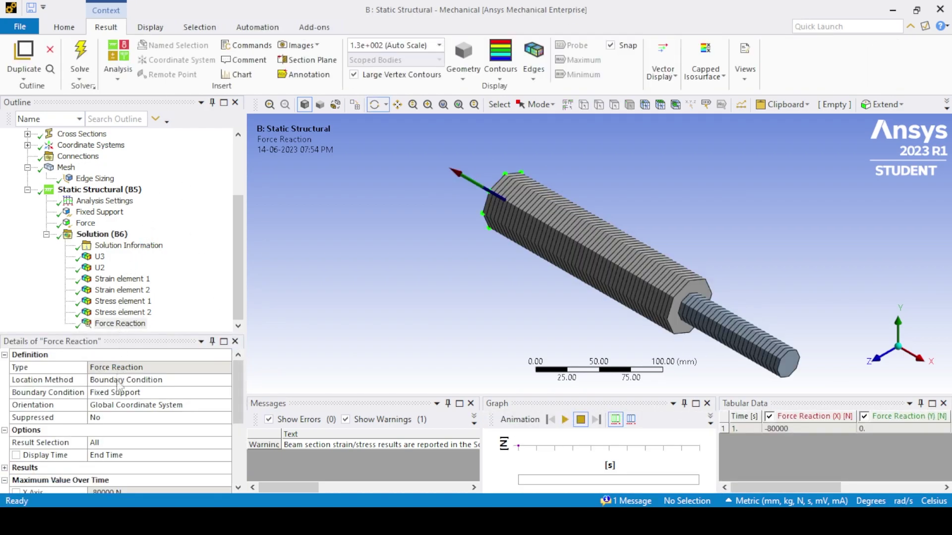
Examine the maximum total value of the Force Reaction probe
click(121, 324)
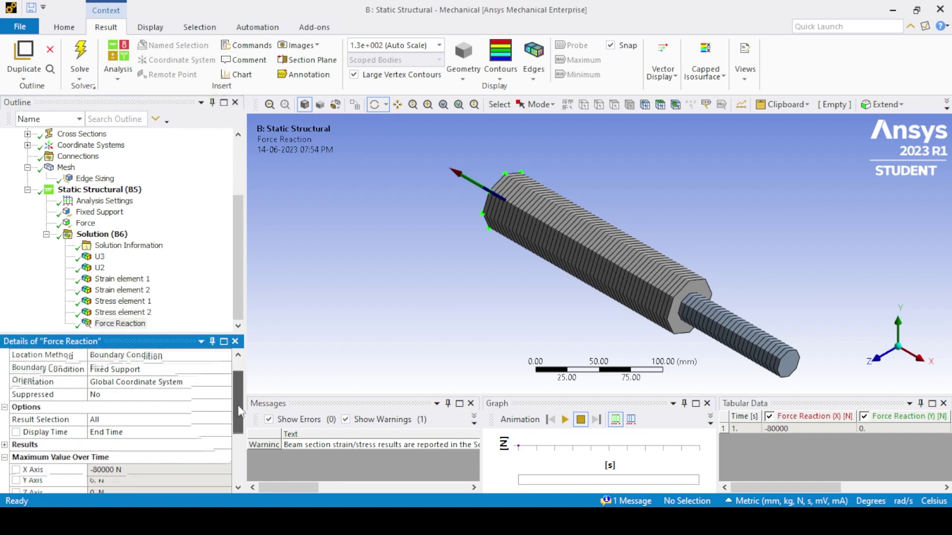
scroll(149, 421, down, 3)
click(62, 443)
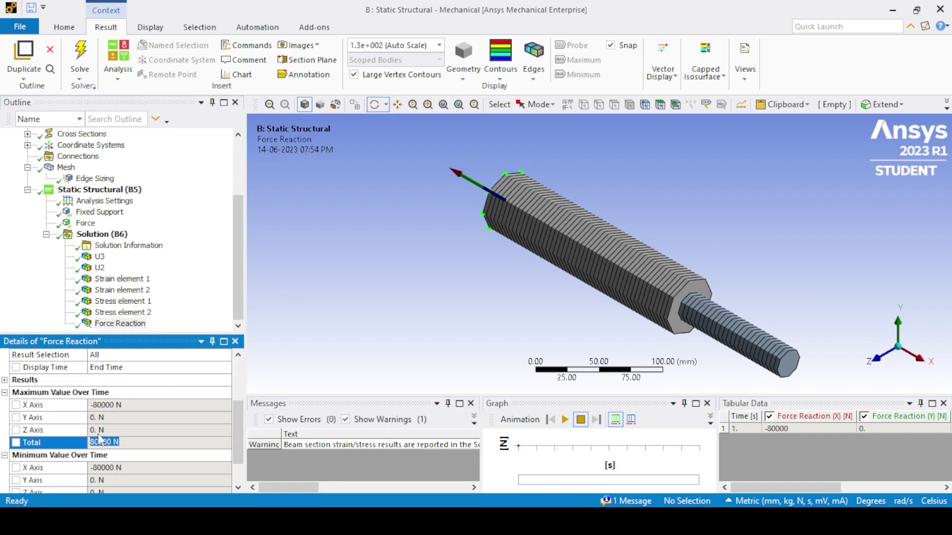